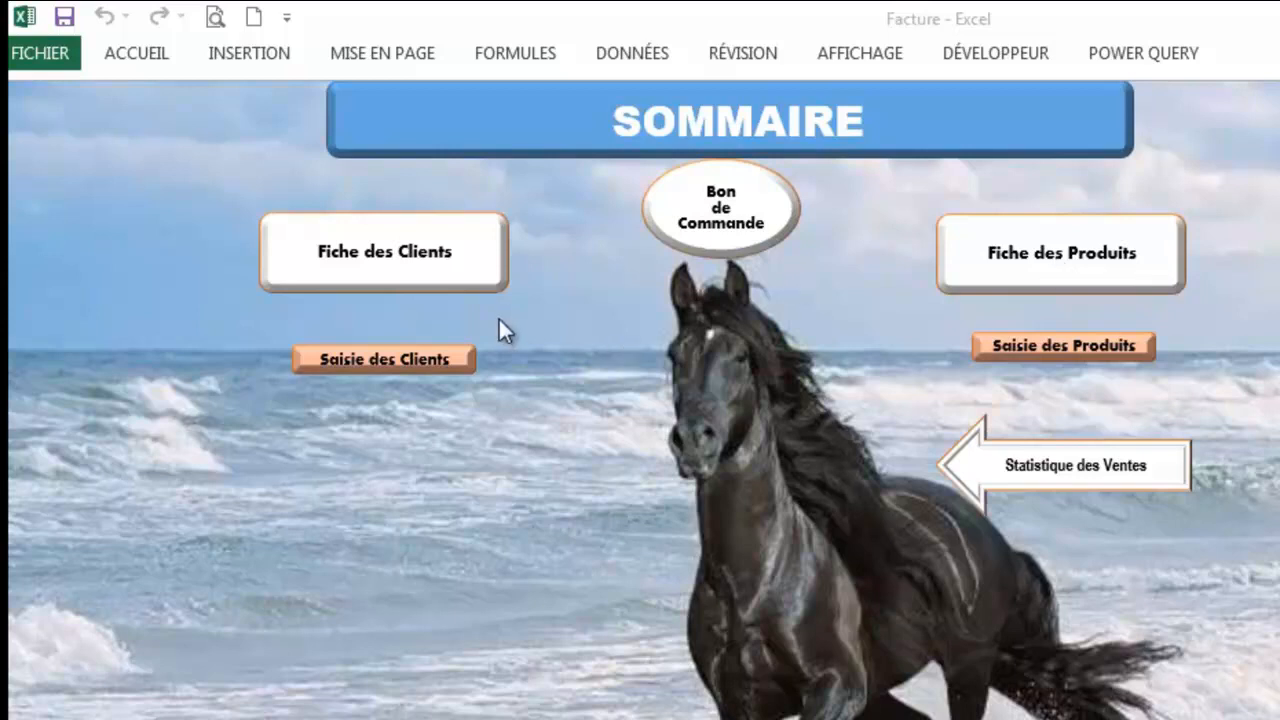
# Step: Open the Fiche des Clients sheet and its Formulaire client, then clear it for a new record
pyautogui.click(442, 260)
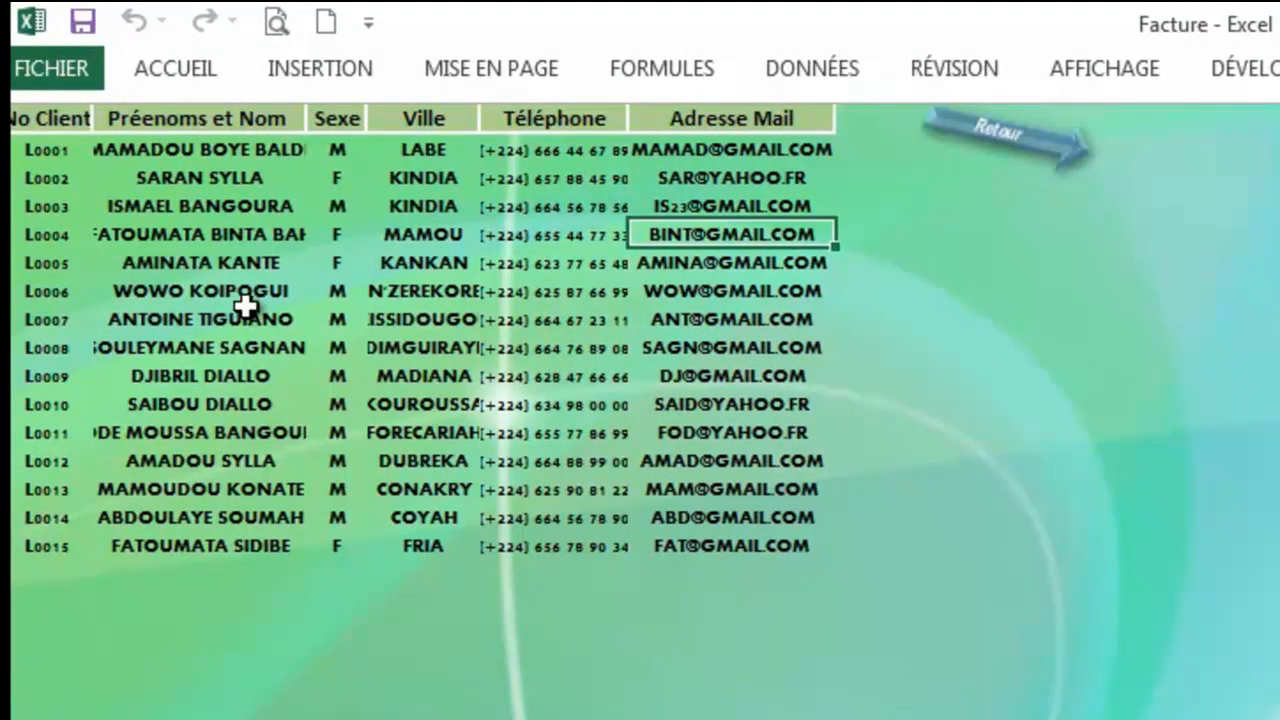
pyautogui.click(220, 236)
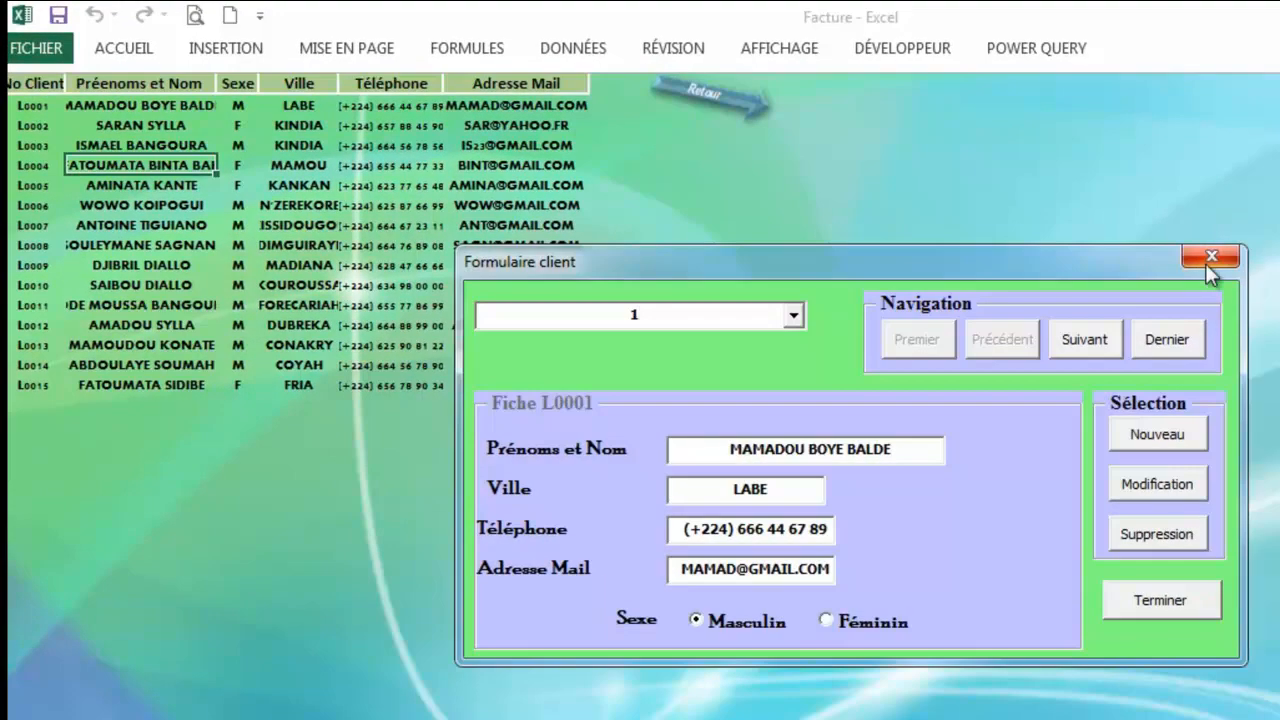
pyautogui.click(1216, 257)
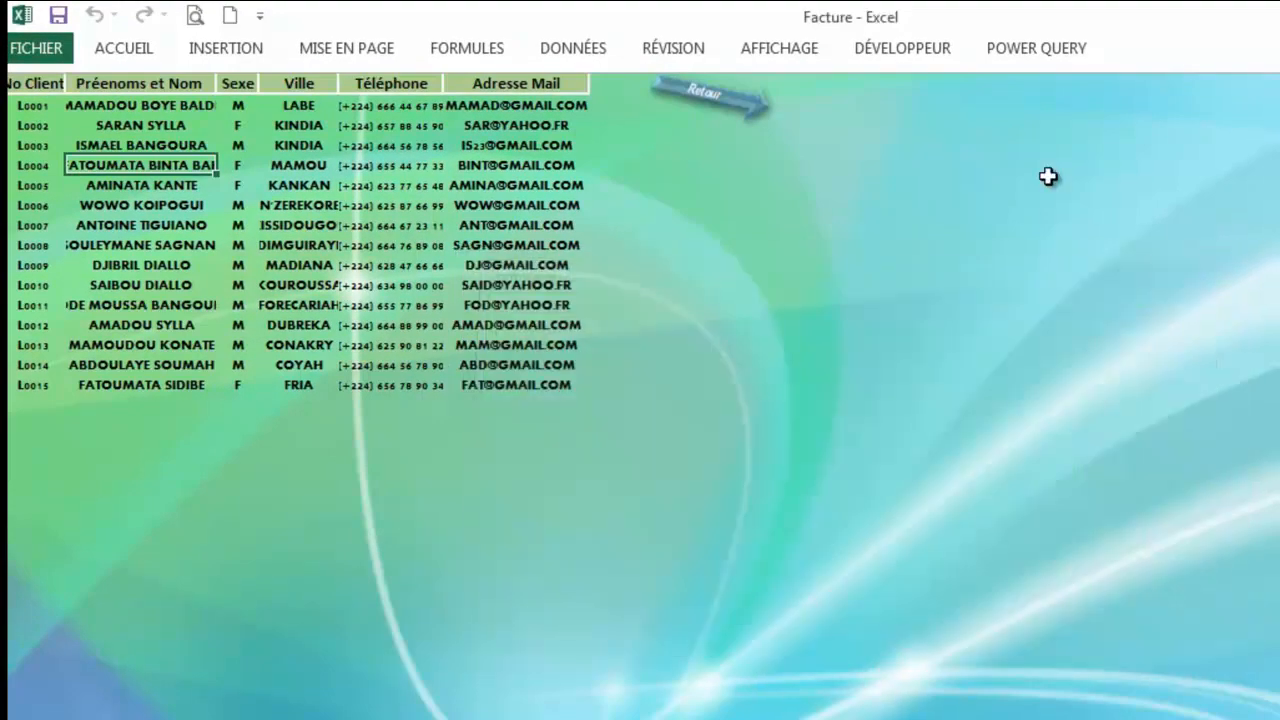
pyautogui.click(533, 303)
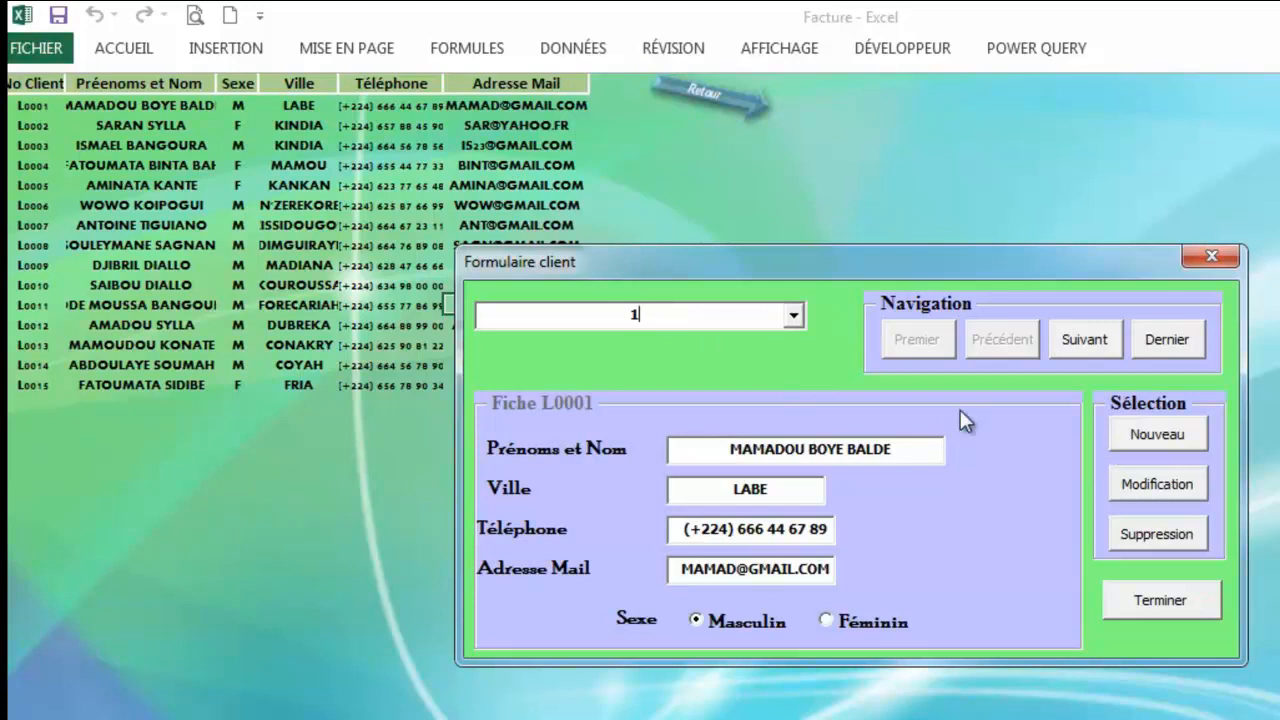
pyautogui.click(1142, 436)
# Step: Enter the new client's full name, city KINDIA, phone number and e-mail, then confirm
pyautogui.click(851, 452)
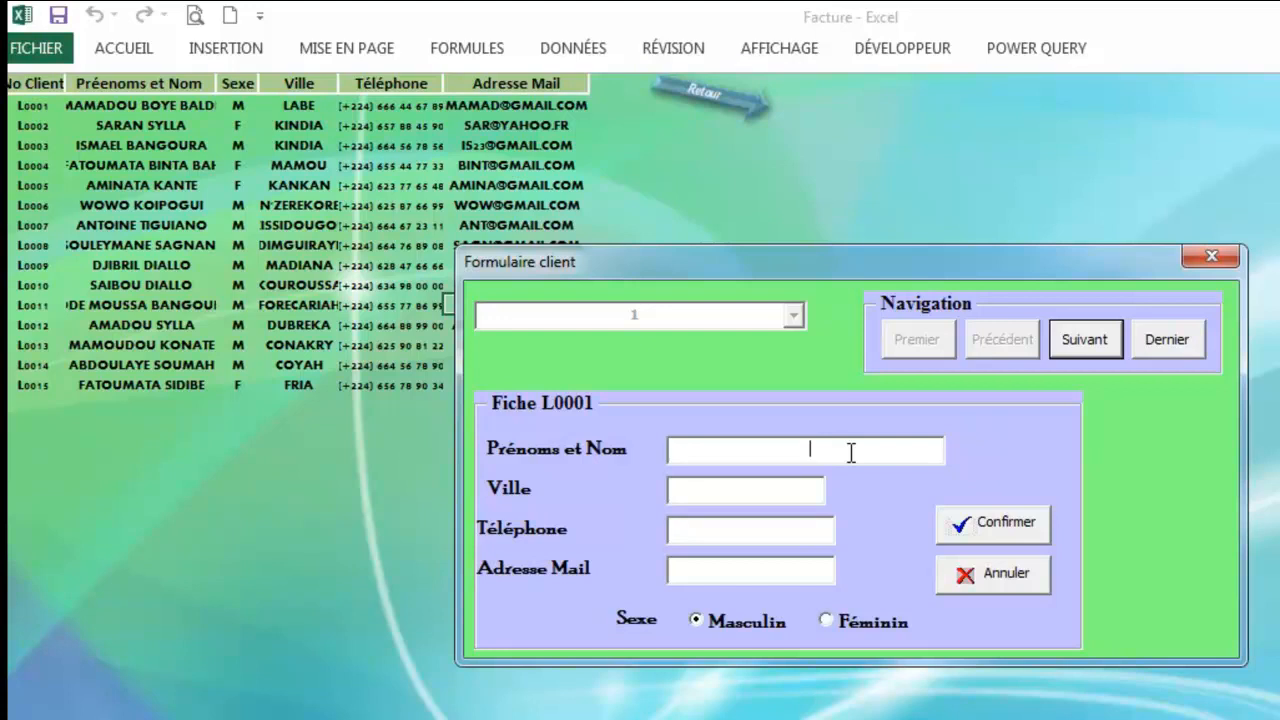
pyautogui.press('Tab')
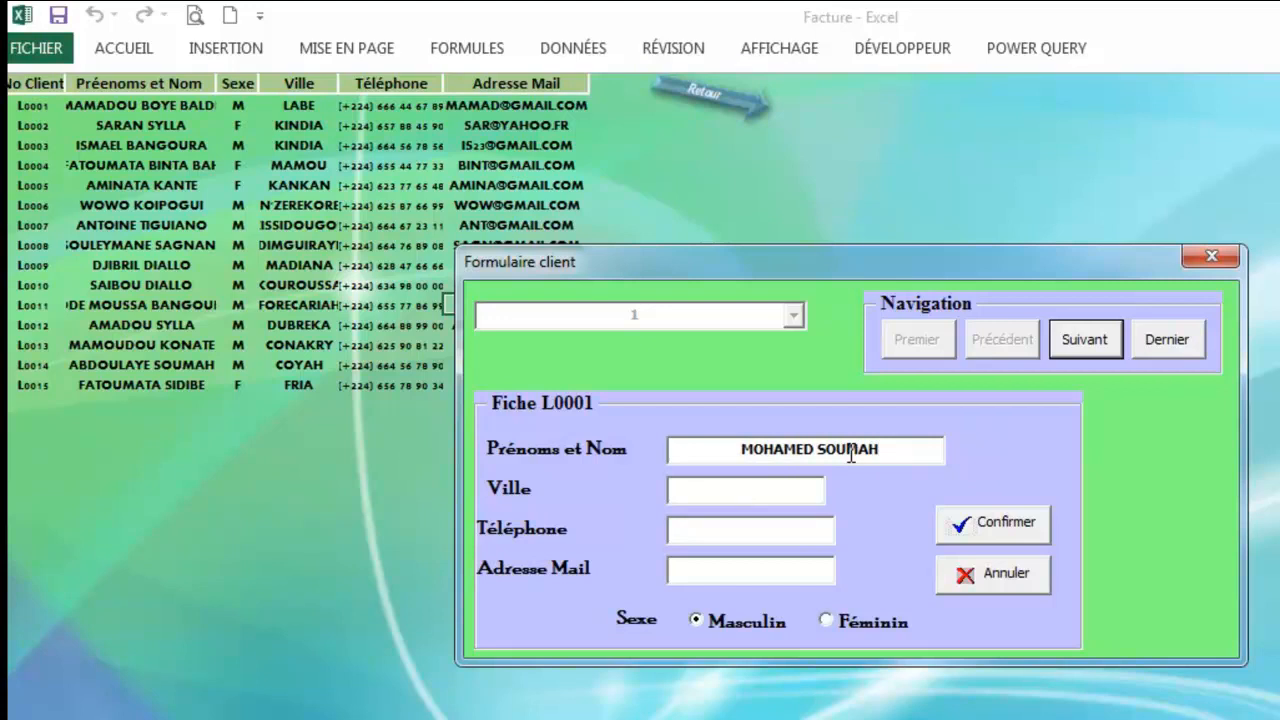
pyautogui.write('KINDIA')
pyautogui.press('Tab')
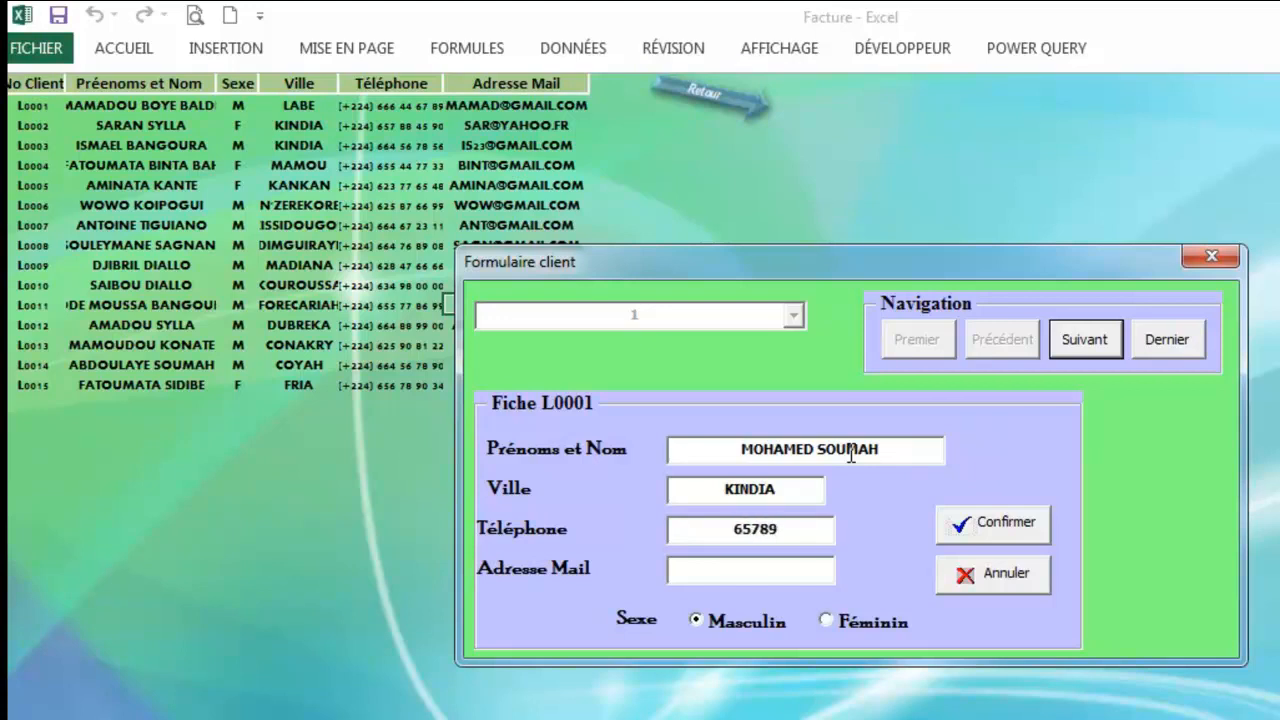
pyautogui.press('Tab')
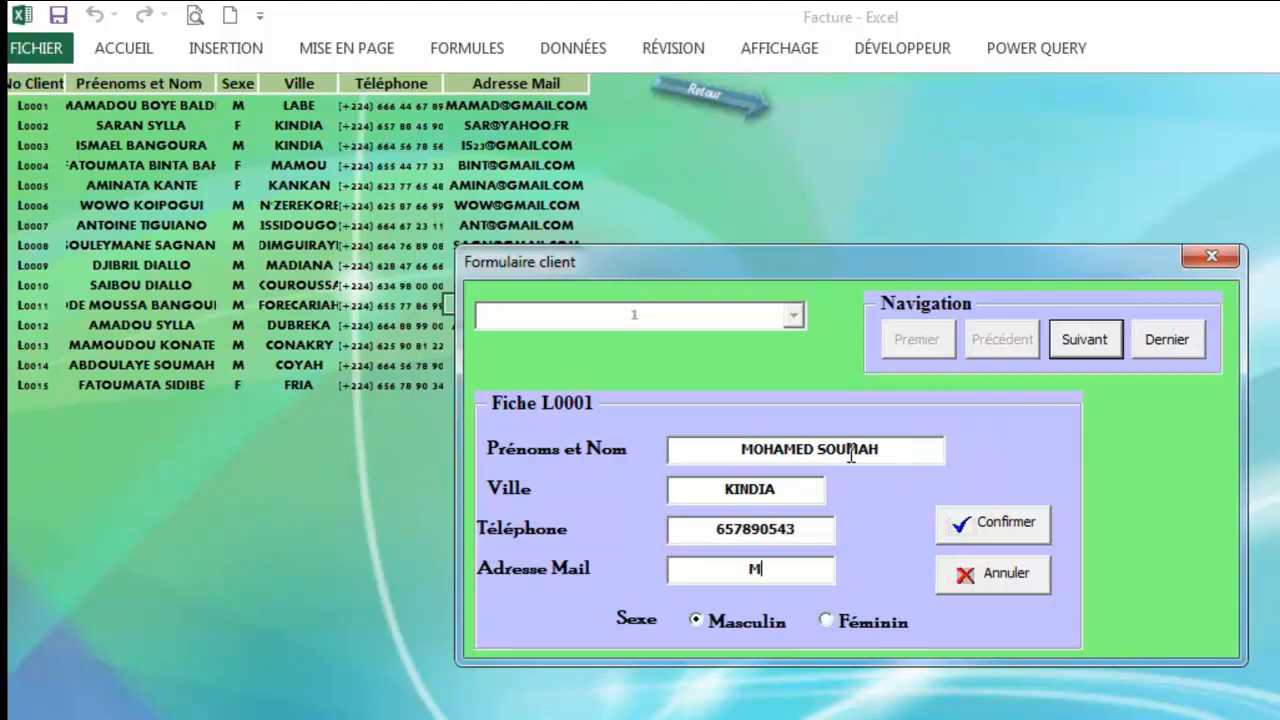
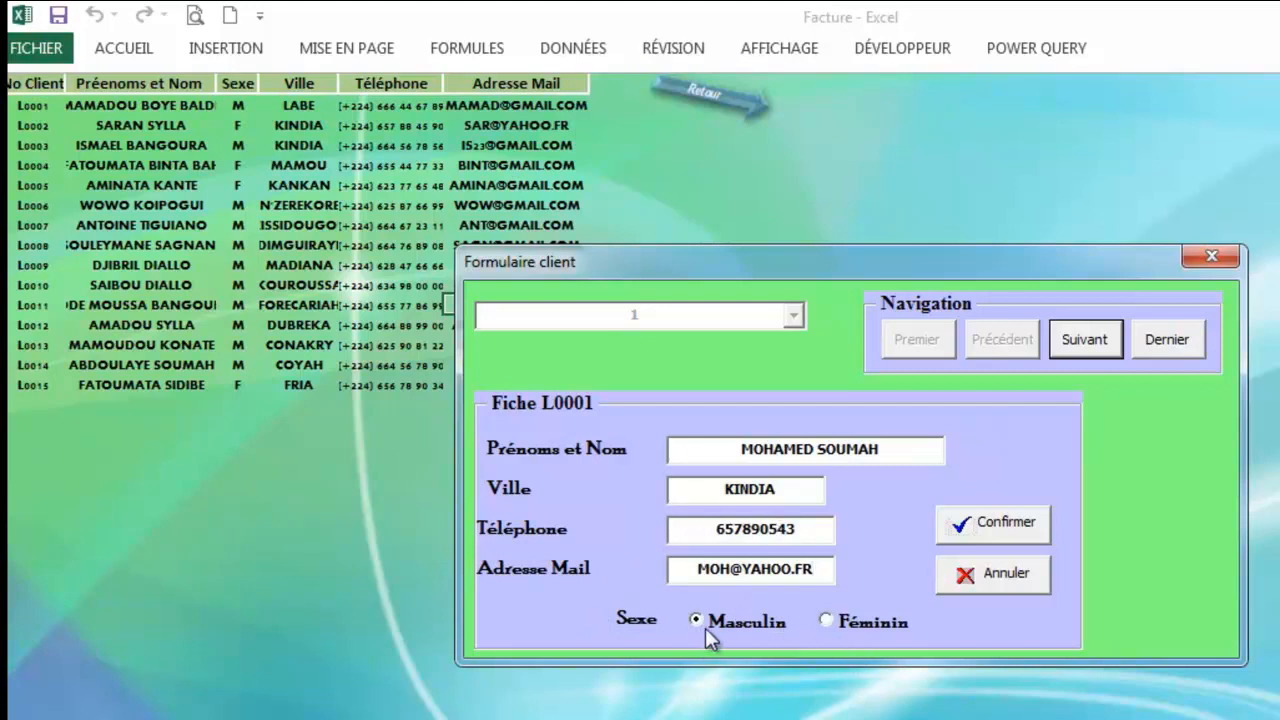
pyautogui.click(1011, 524)
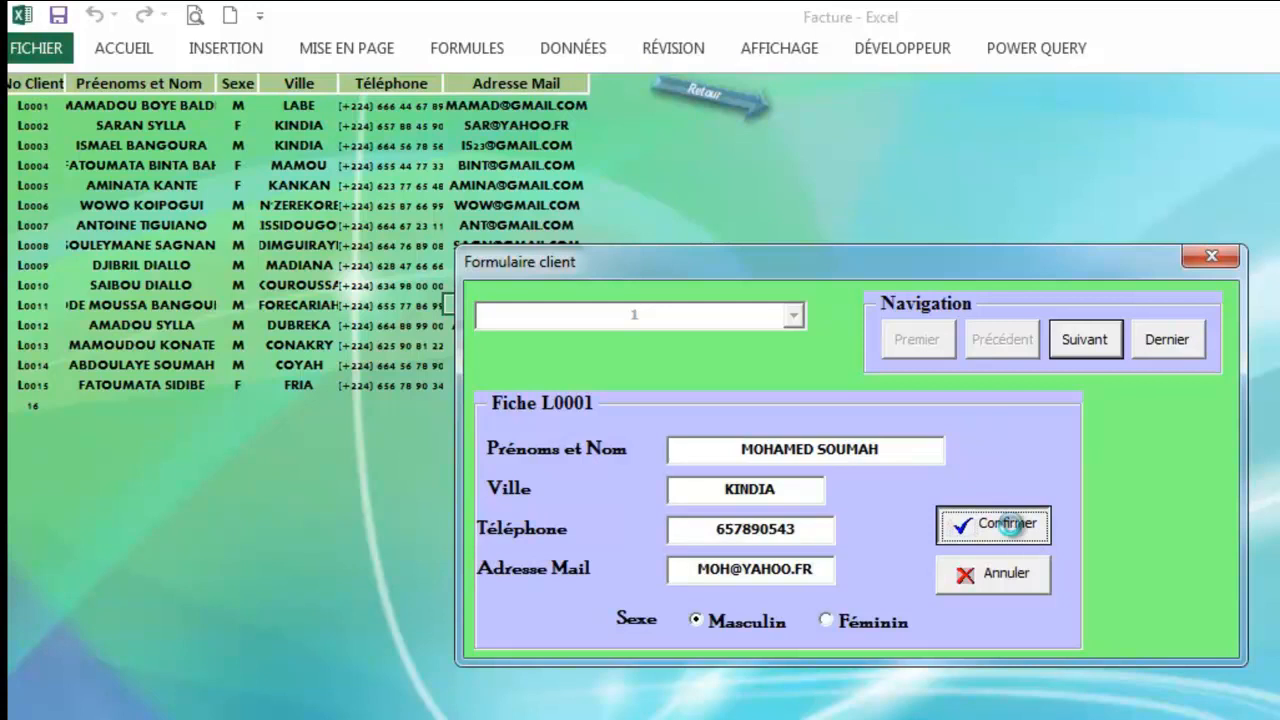
# Step: Edit client L0016's Ville field to DUBREKA and confirm the change
pyautogui.moveTo(846, 257); pyautogui.dragTo(1041, 281)
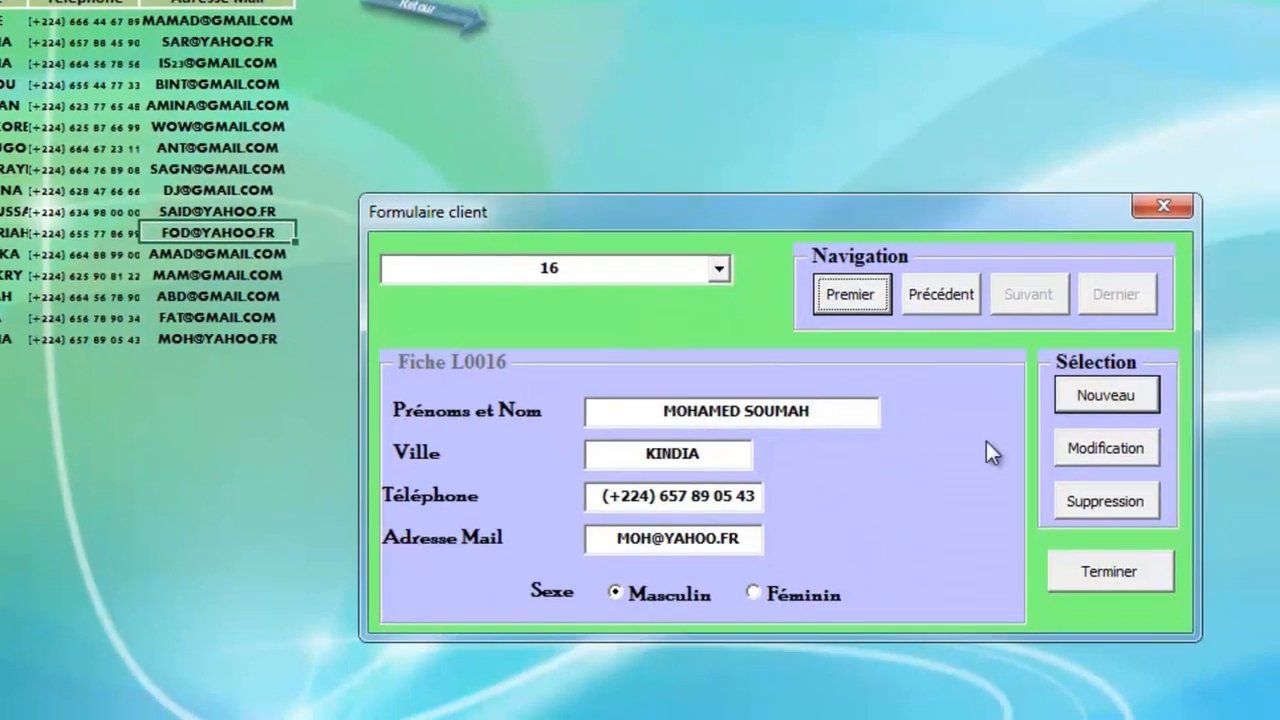
pyautogui.click(1098, 455)
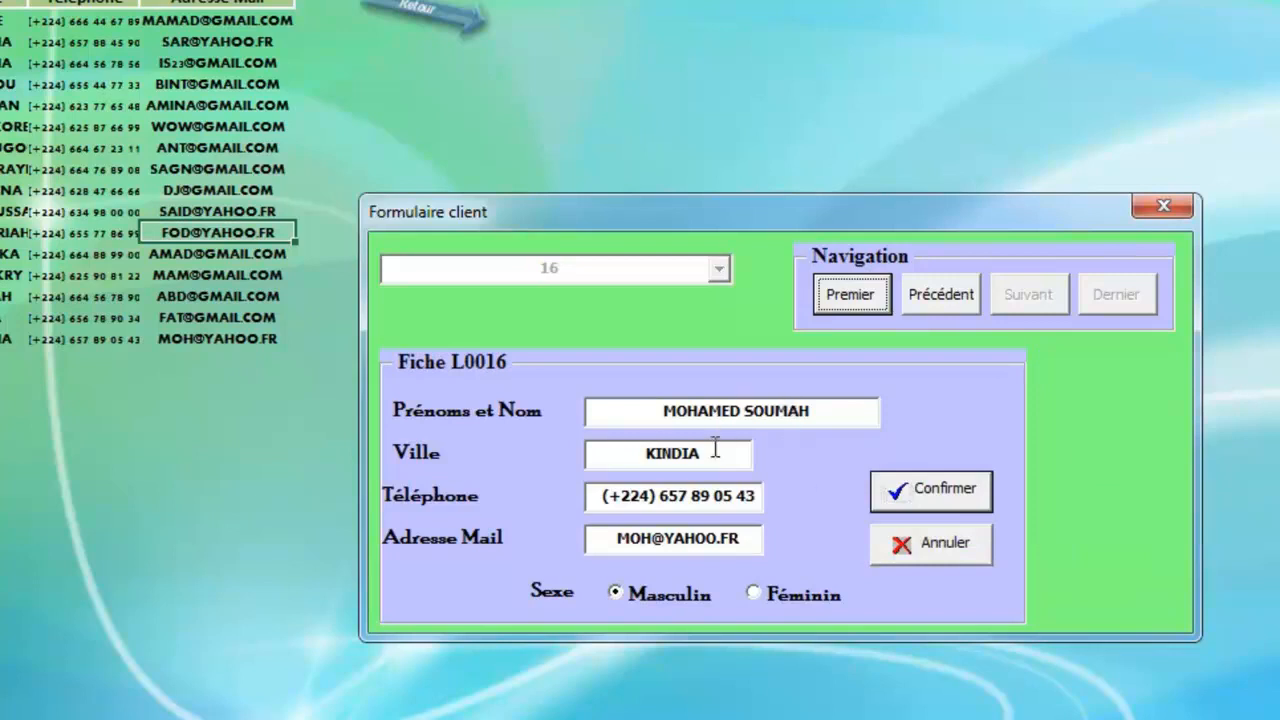
pyautogui.click(714, 456)
pyautogui.press('BackSpace')
pyautogui.press('BackSpace')
pyautogui.press('BackSpace')
pyautogui.press('BackSpace')
pyautogui.press('BackSpace')
pyautogui.press('BackSpace')
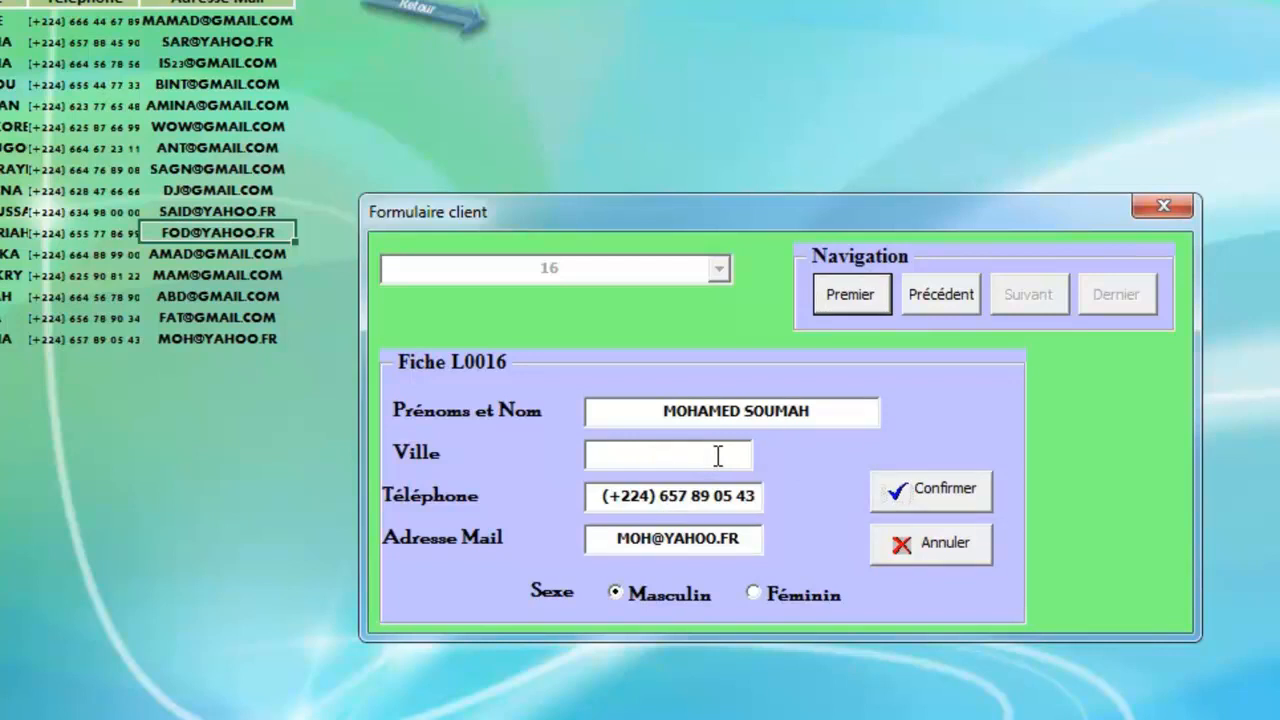
pyautogui.write('DUBREKA')
pyautogui.click(930, 492)
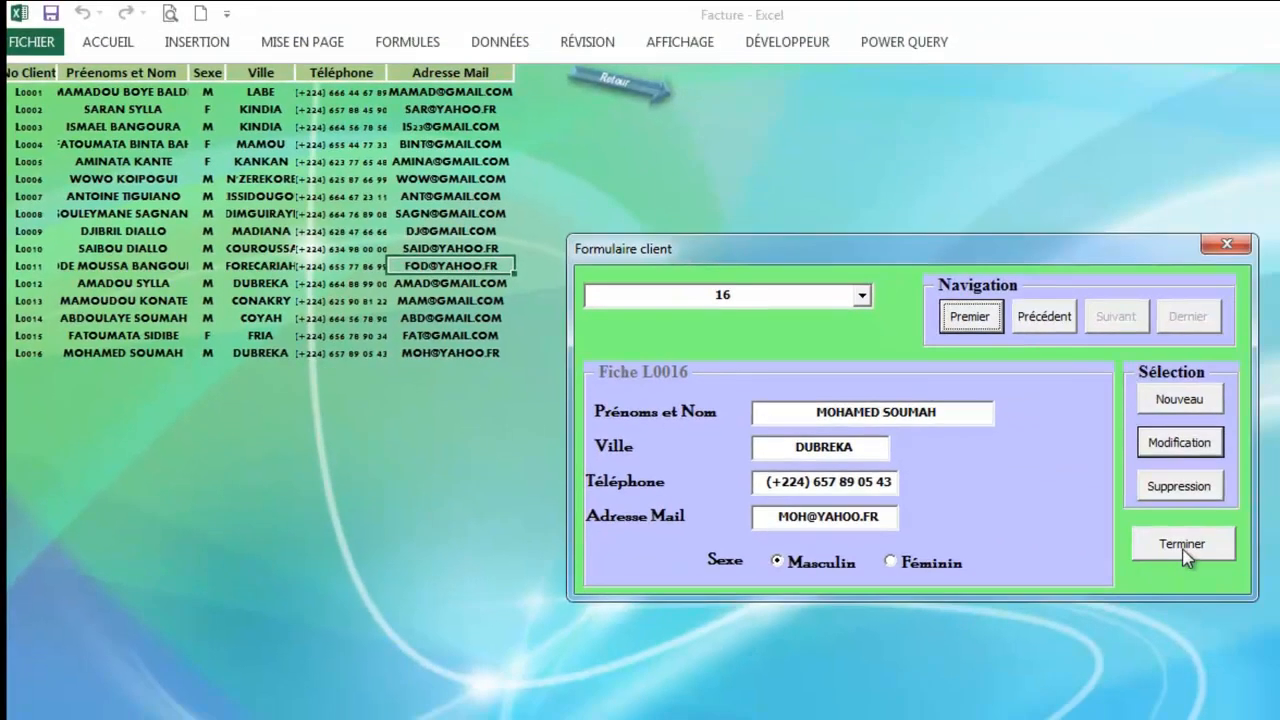
# Step: Close the client form, go to Fiche des Produits, and bring up the product entry form
pyautogui.click(1181, 545)
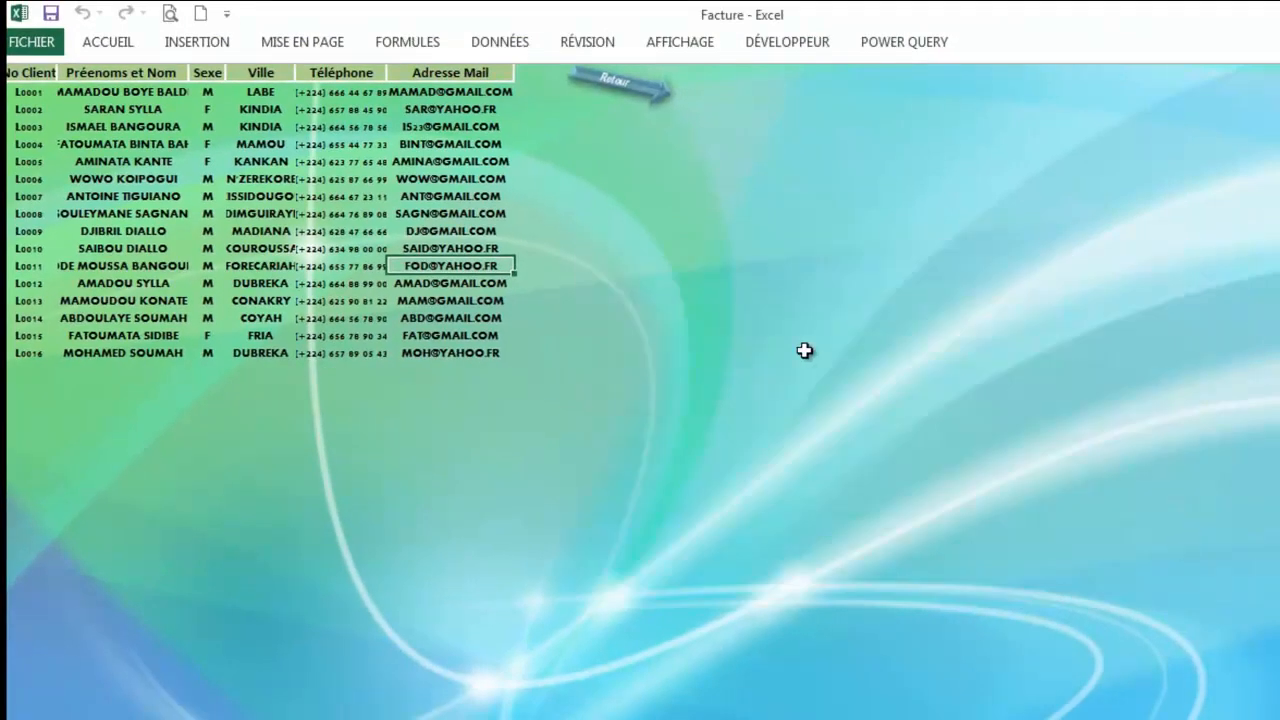
pyautogui.click(624, 80)
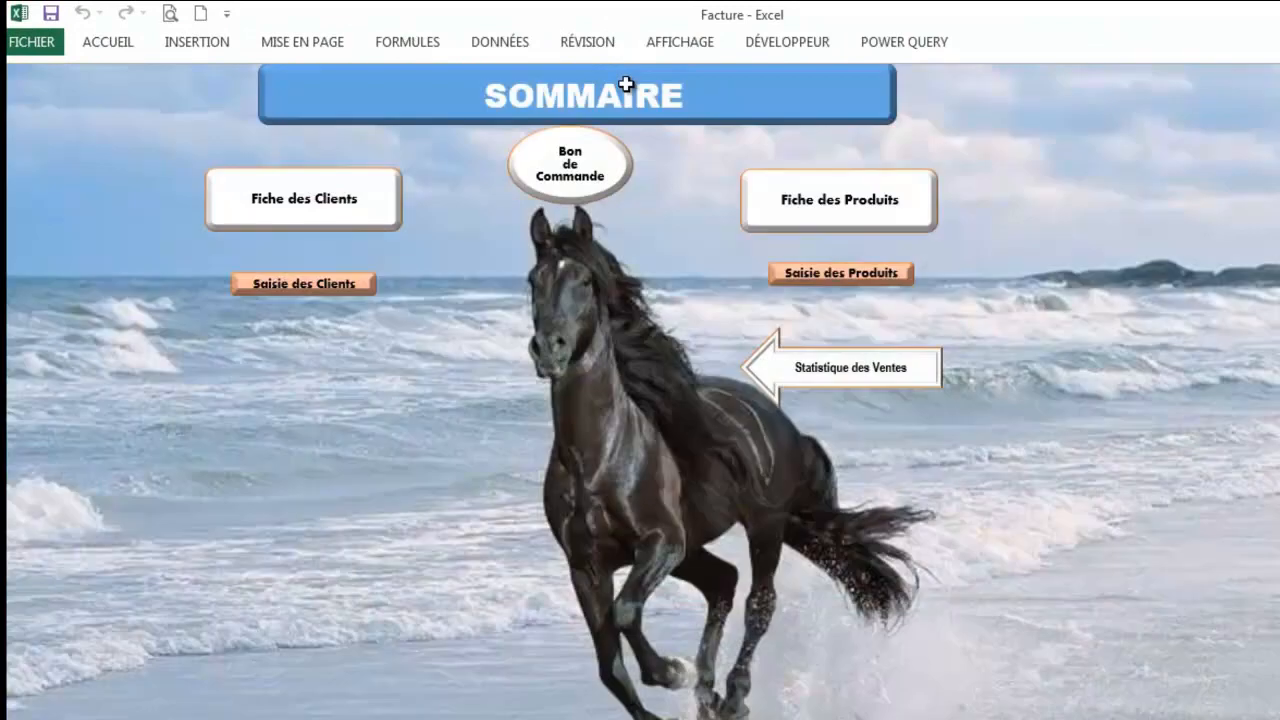
pyautogui.click(339, 213)
pyautogui.click(632, 85)
pyautogui.click(845, 215)
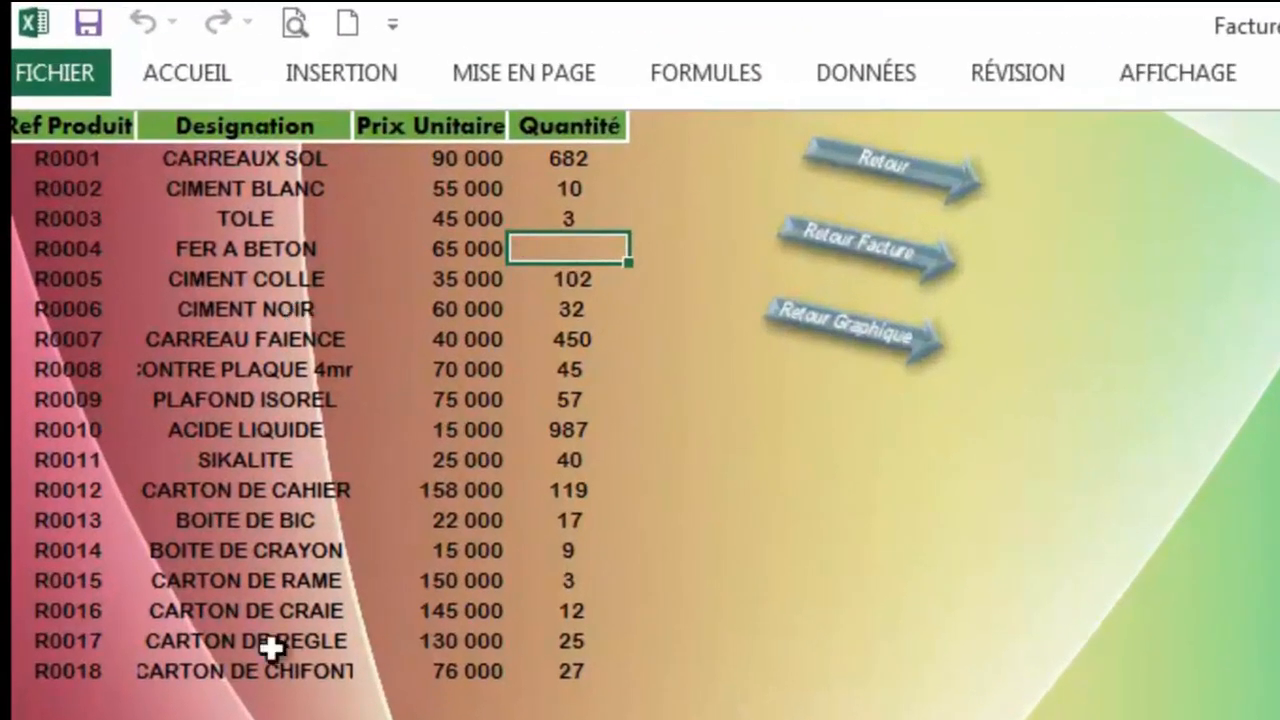
pyautogui.click(251, 311)
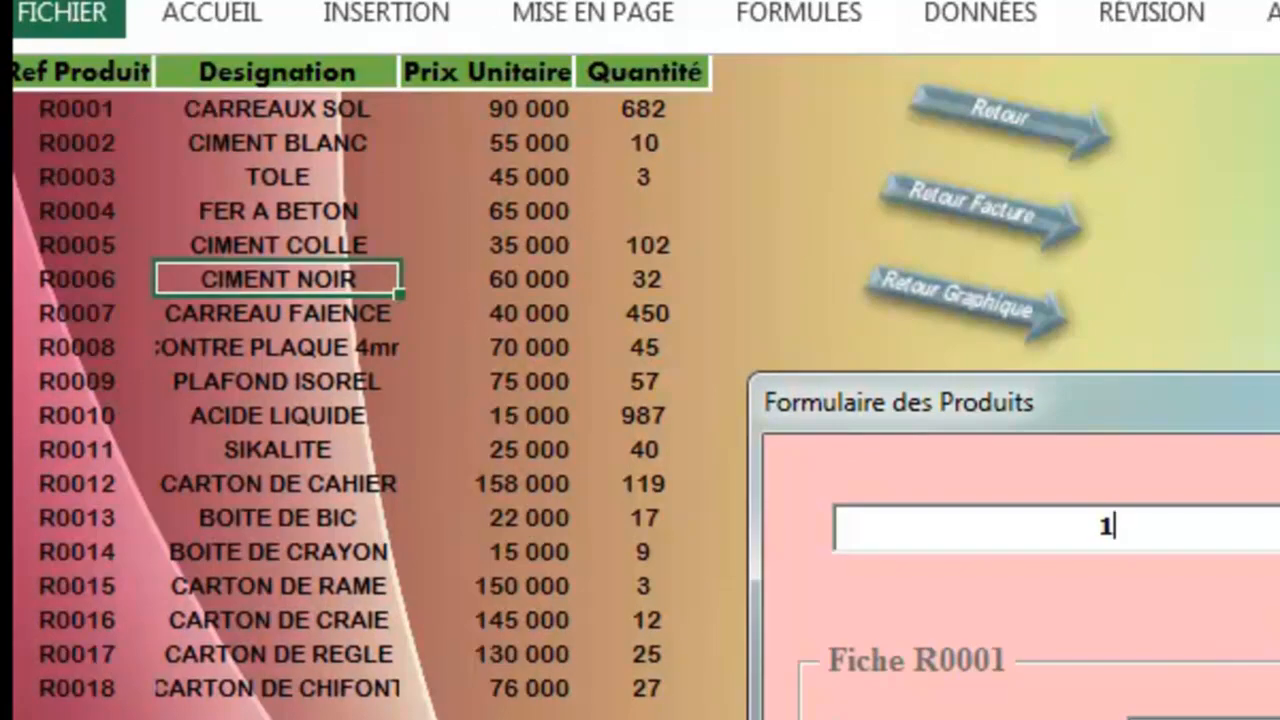
# Step: Load R0004 FER A BETON, change its Quantité to 50, confirm, and close the form
pyautogui.click(1160, 460)
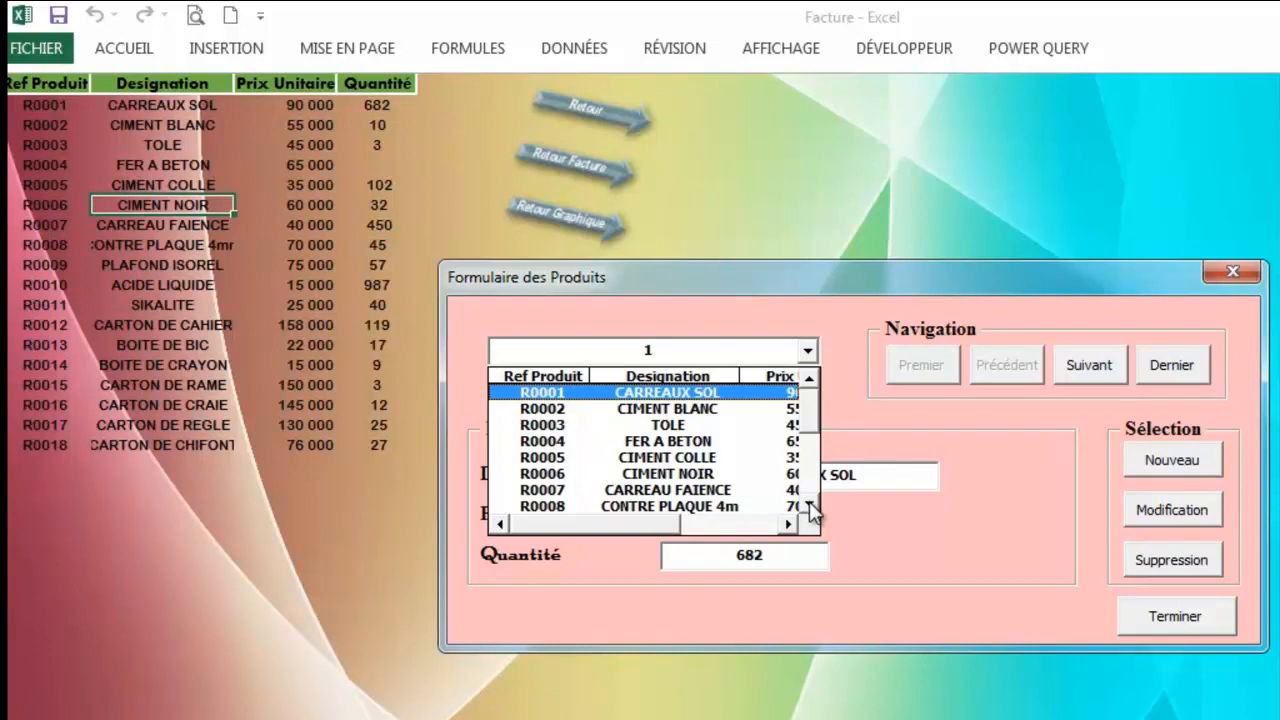
pyautogui.click(698, 442)
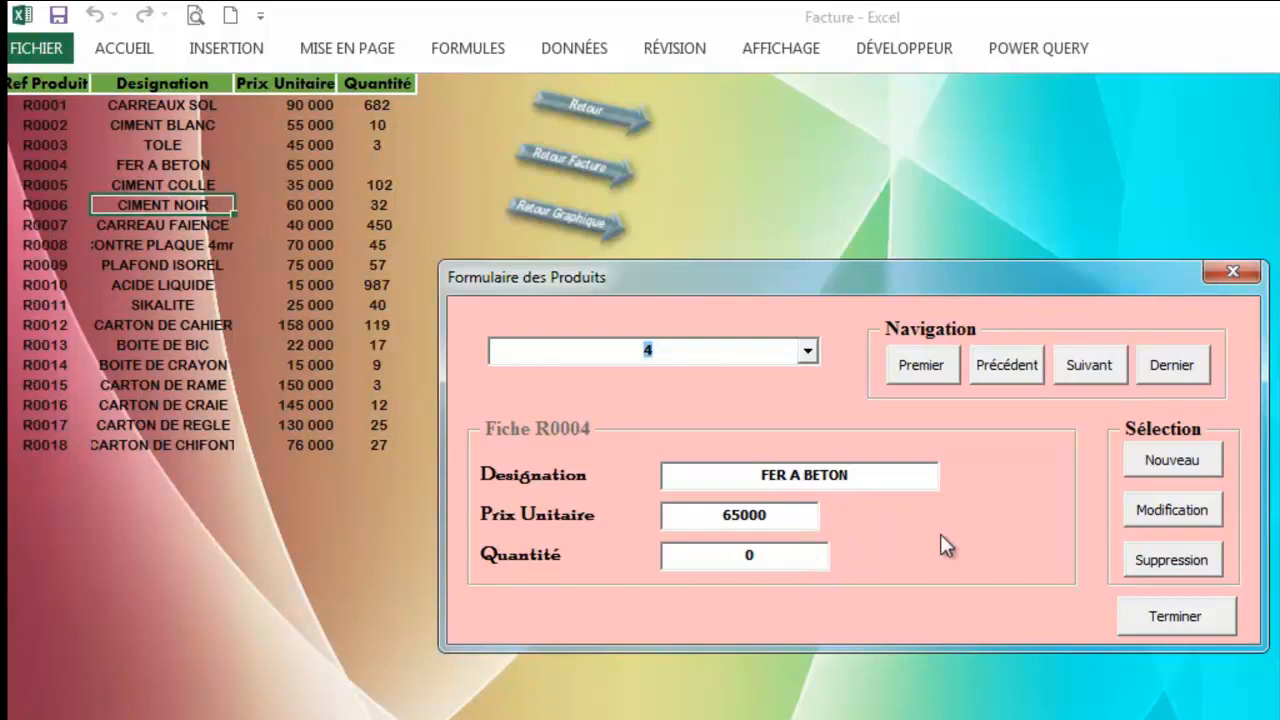
pyautogui.click(1174, 510)
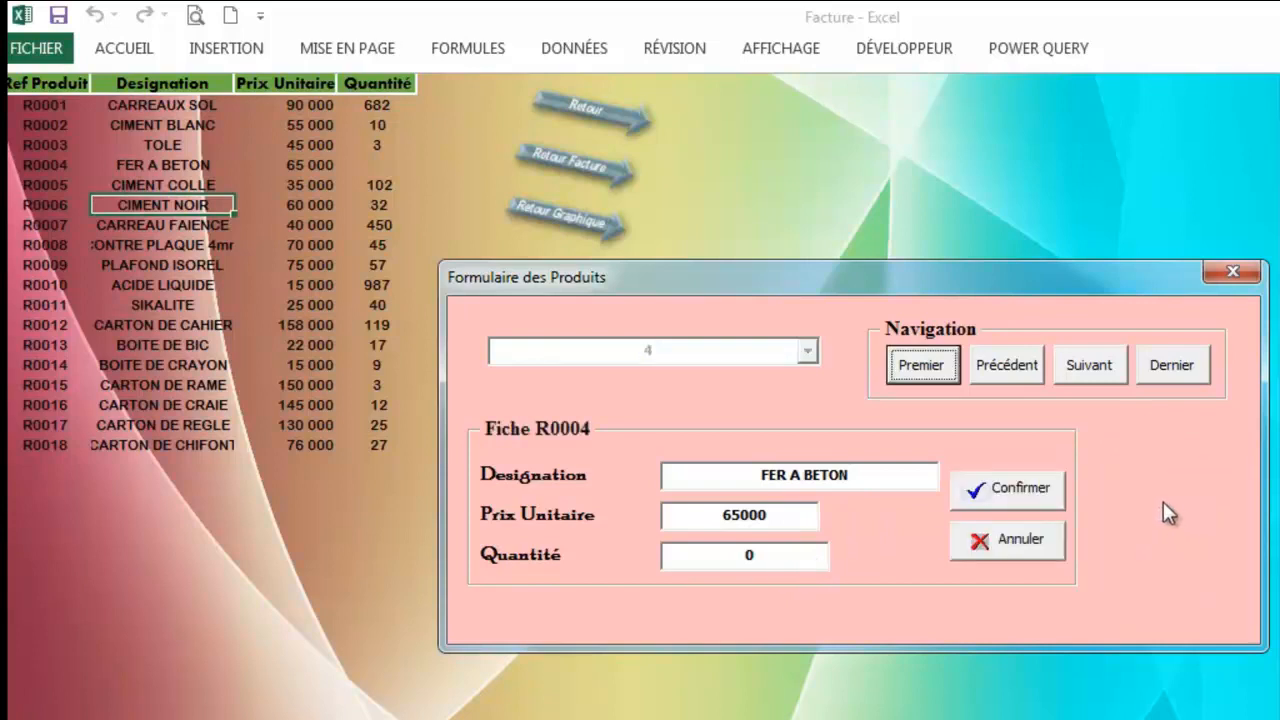
pyautogui.click(770, 551)
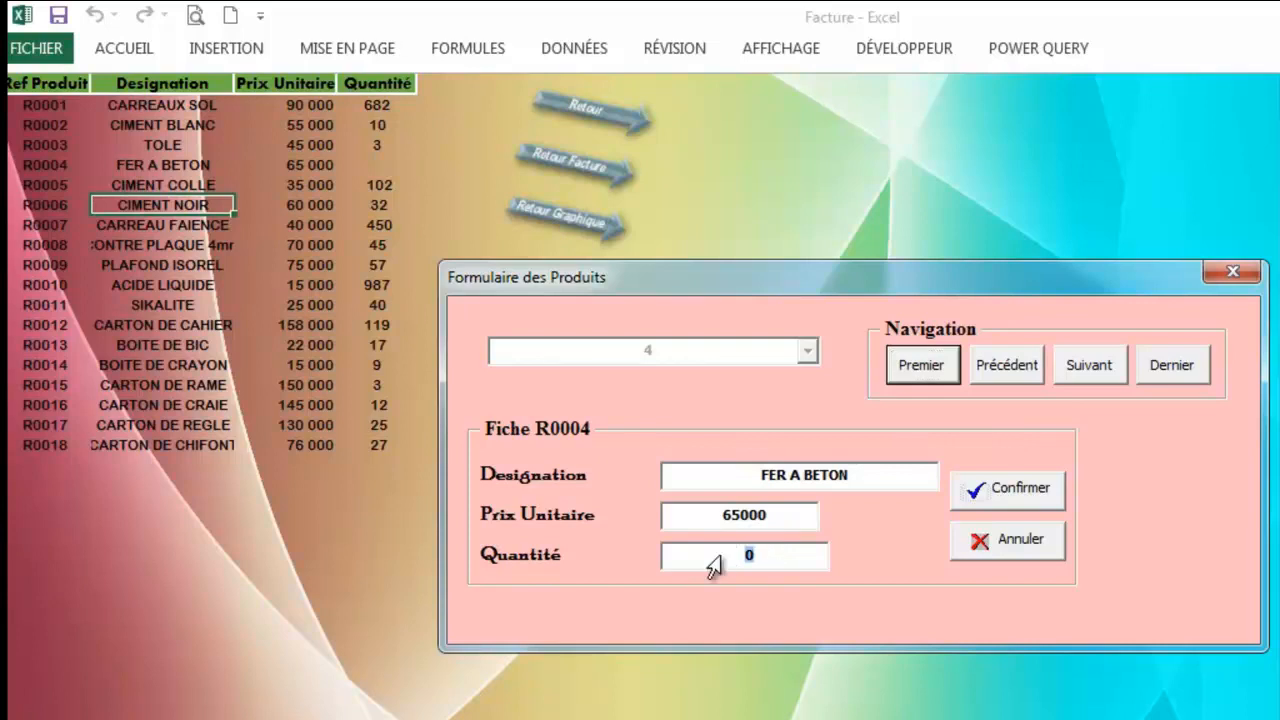
pyautogui.write('50')
pyautogui.click(997, 490)
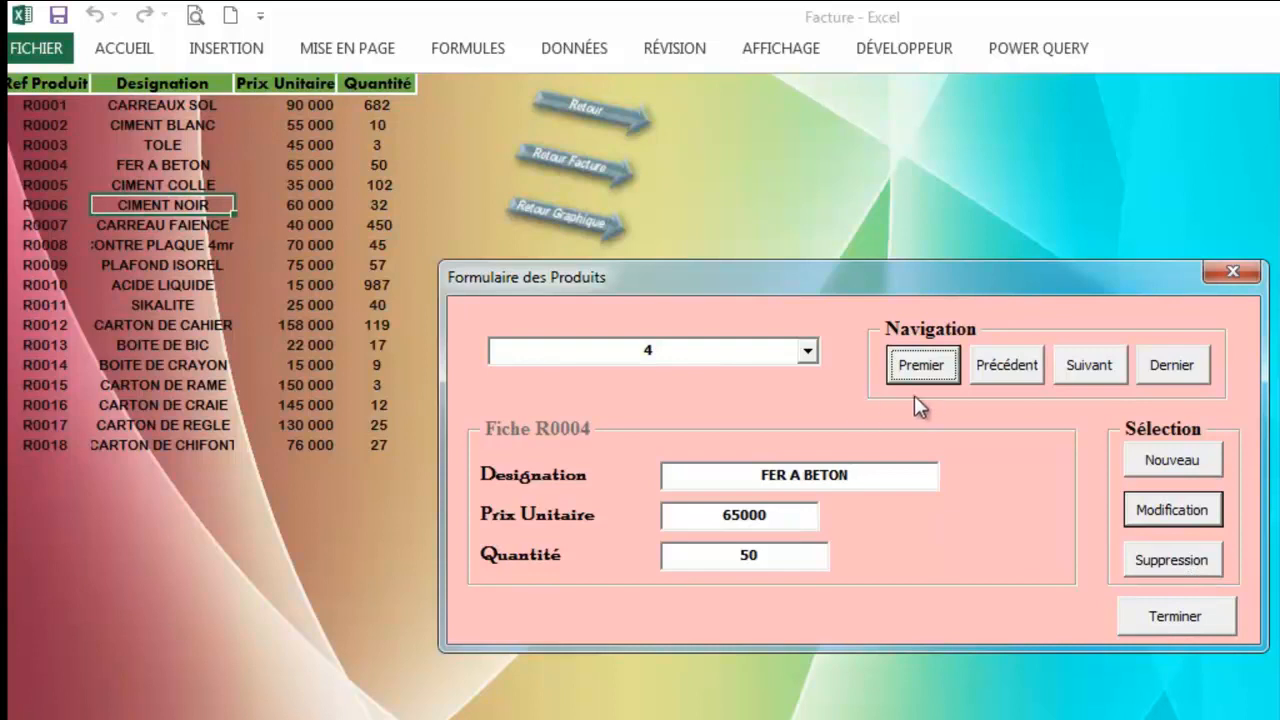
pyautogui.click(1175, 616)
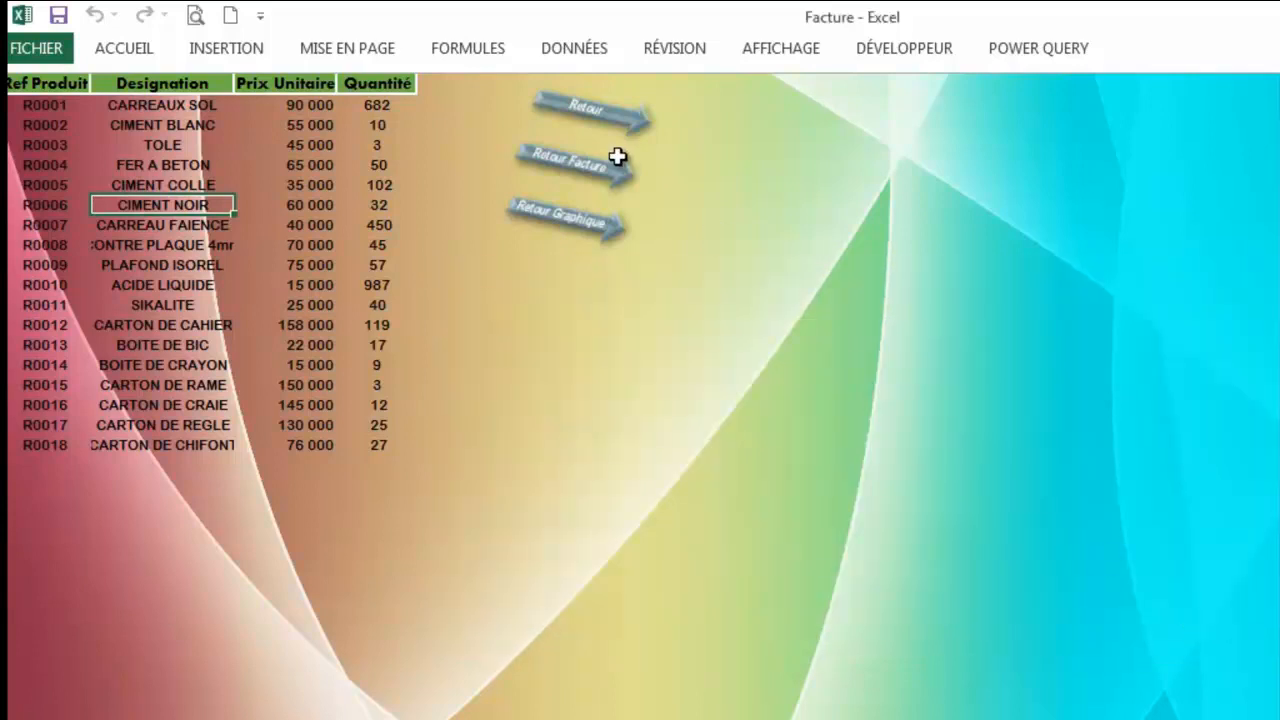
pyautogui.click(594, 115)
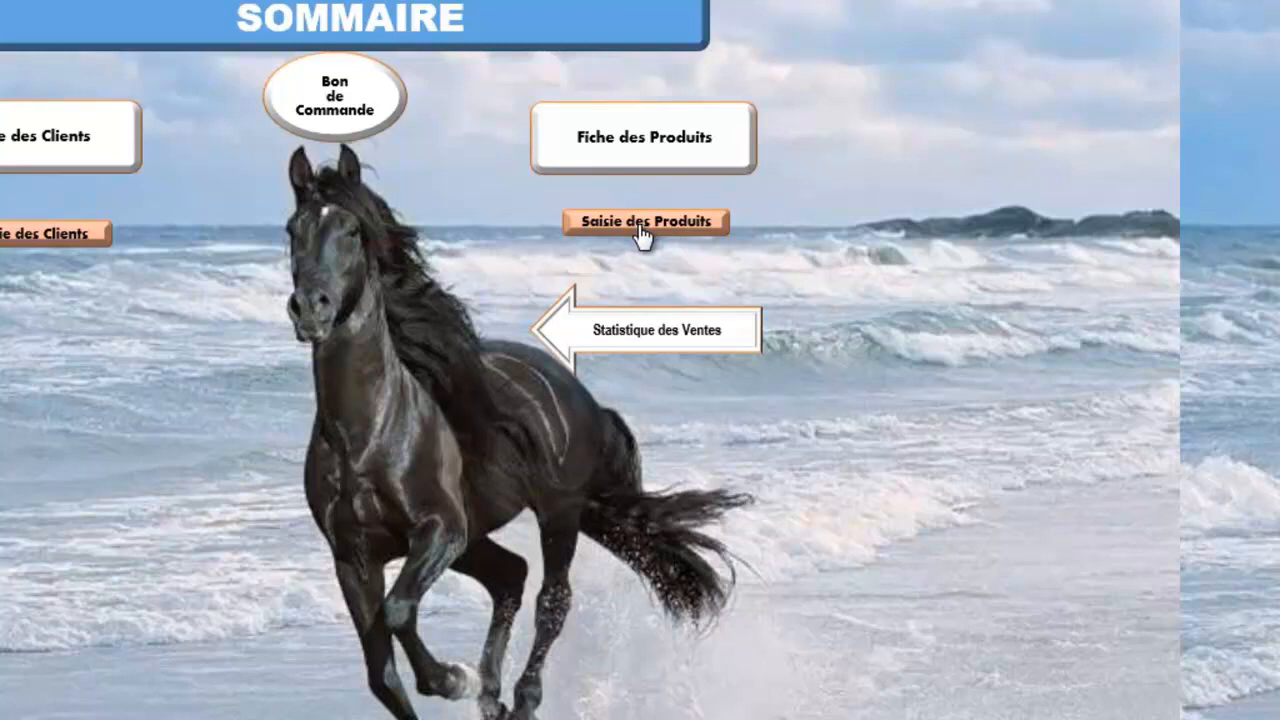
pyautogui.click(641, 228)
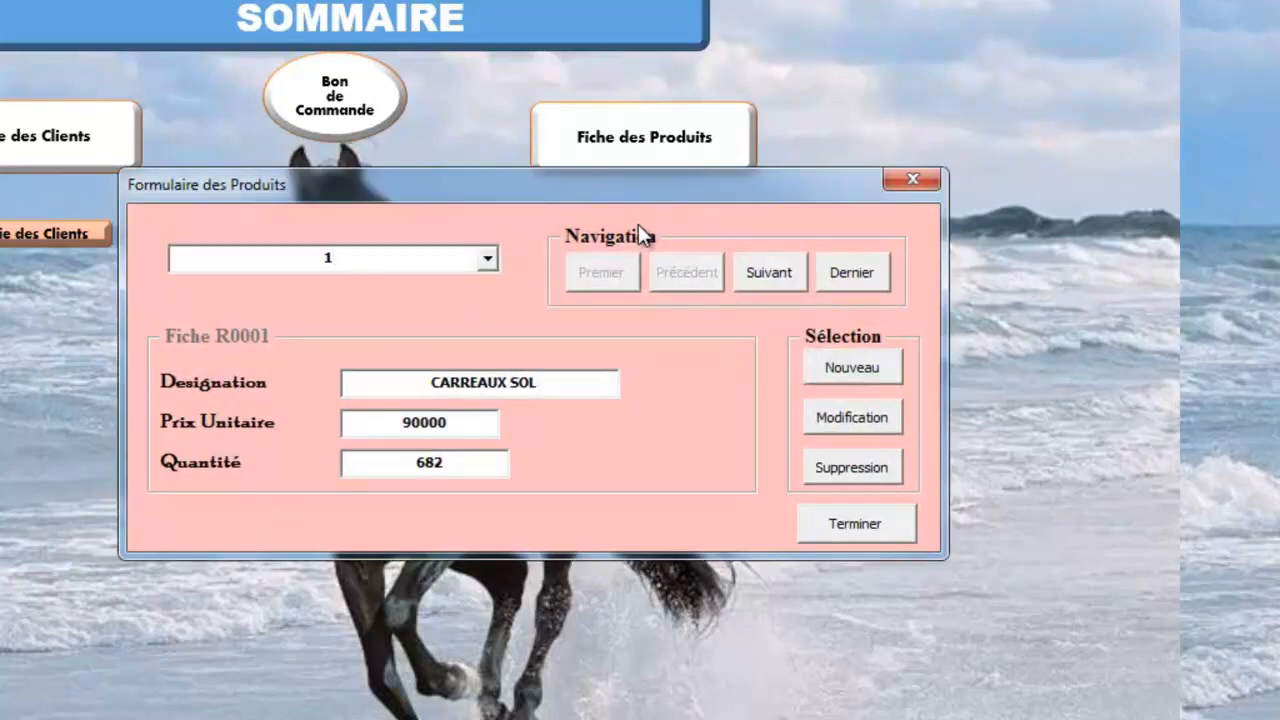
pyautogui.click(907, 182)
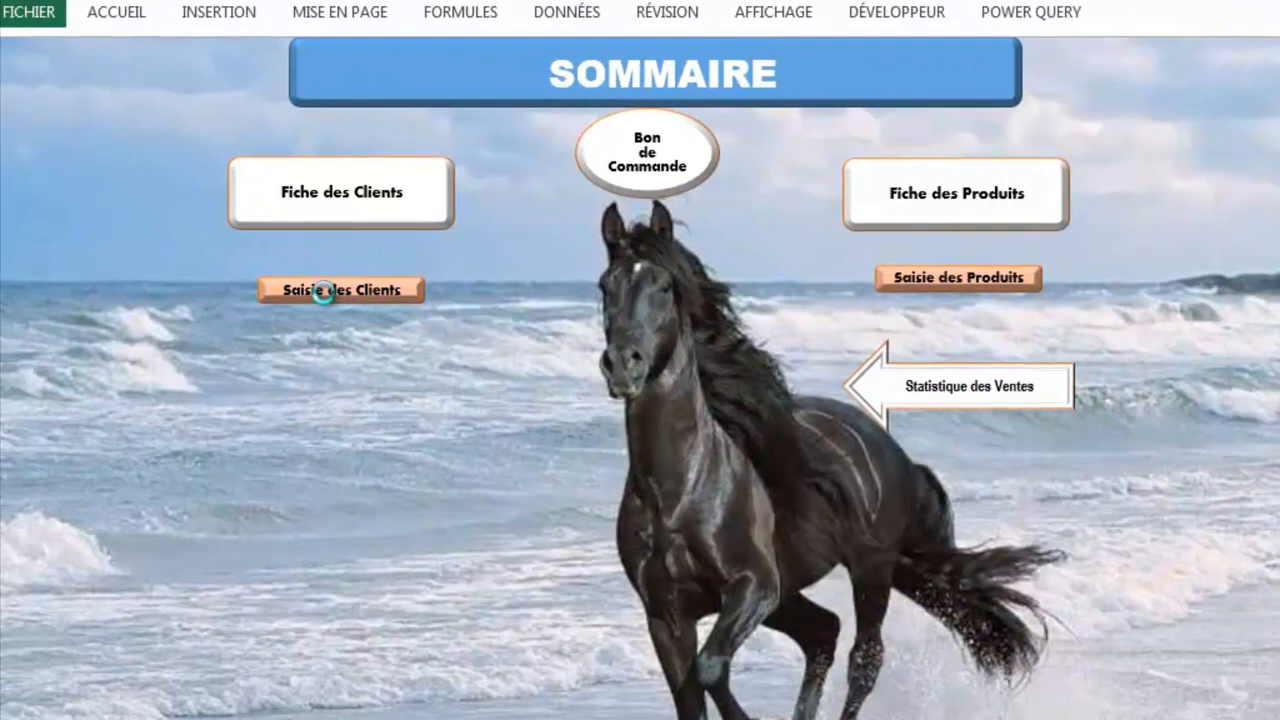
pyautogui.click(324, 292)
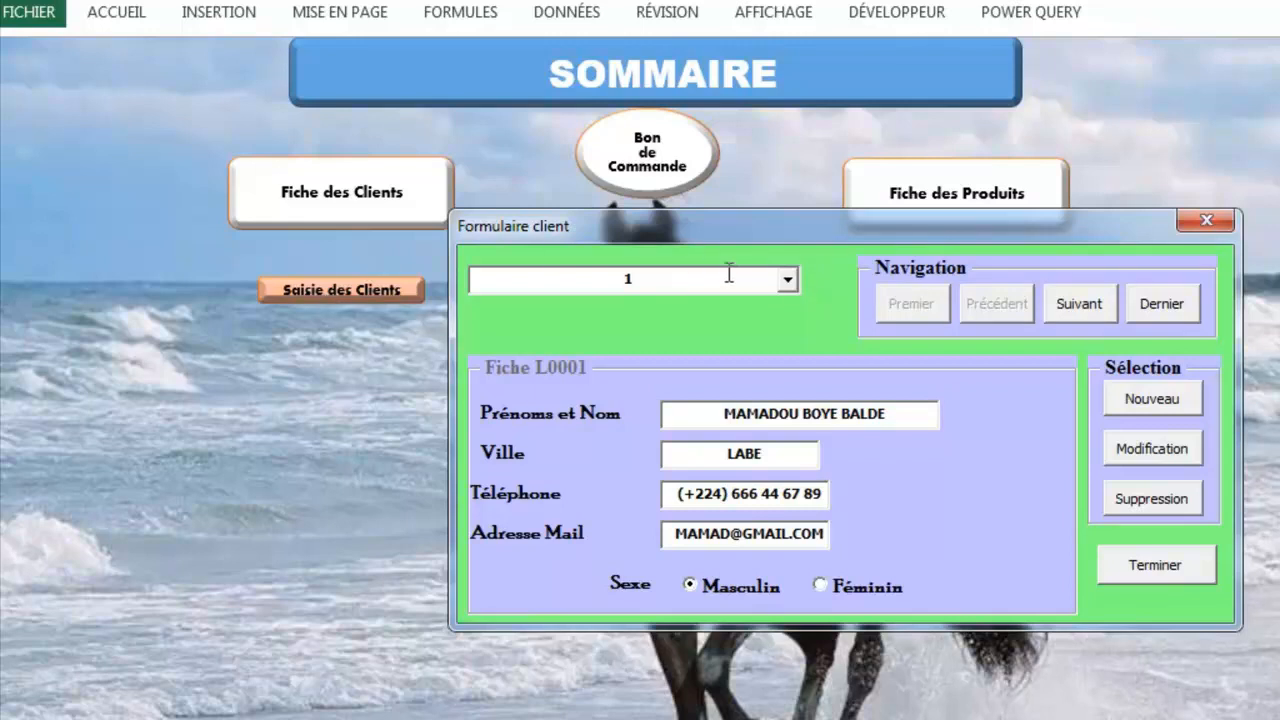
pyautogui.click(1212, 222)
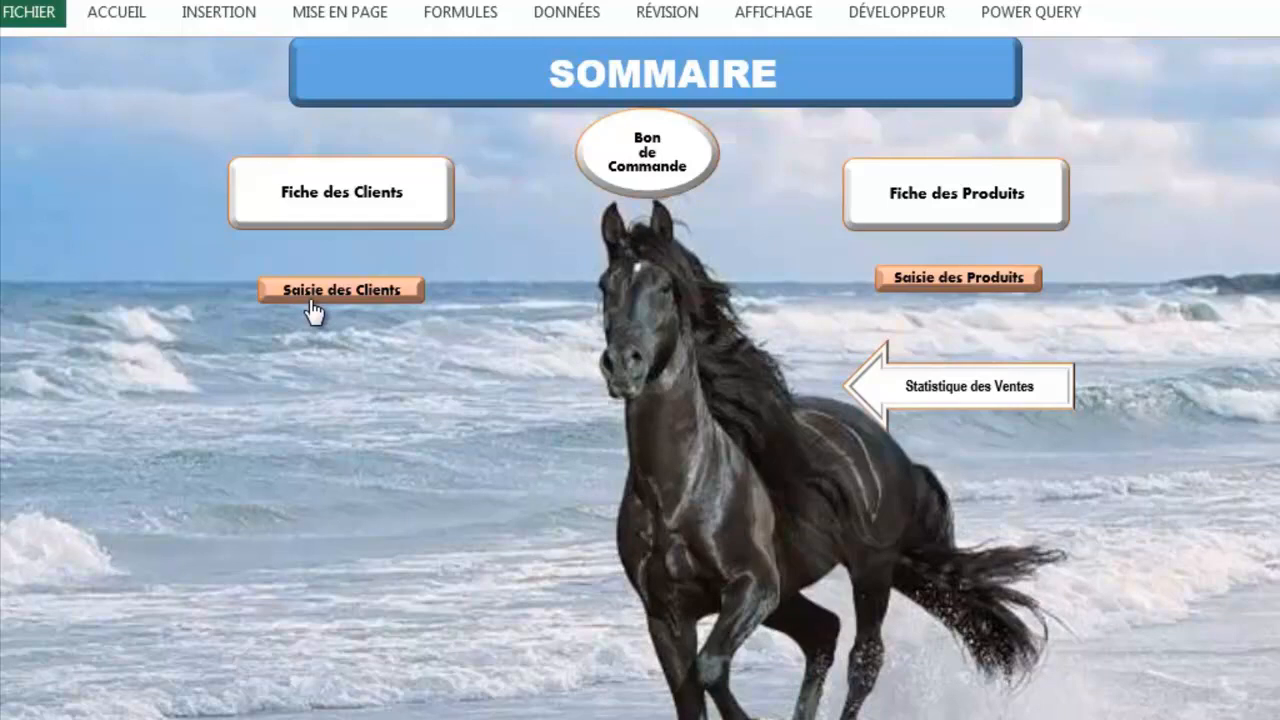
# Step: Open the Bon de Commande invoice and choose client L0016 in the No Client dropdown
pyautogui.click(650, 190)
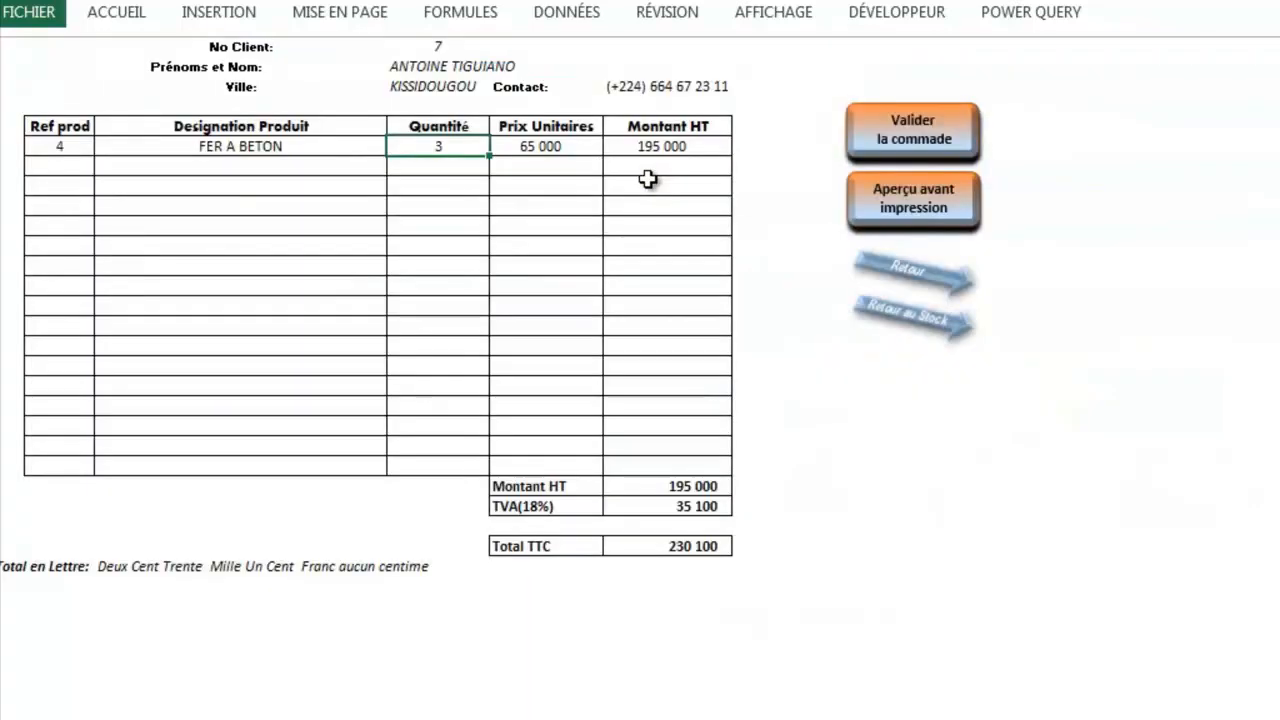
pyautogui.click(480, 81)
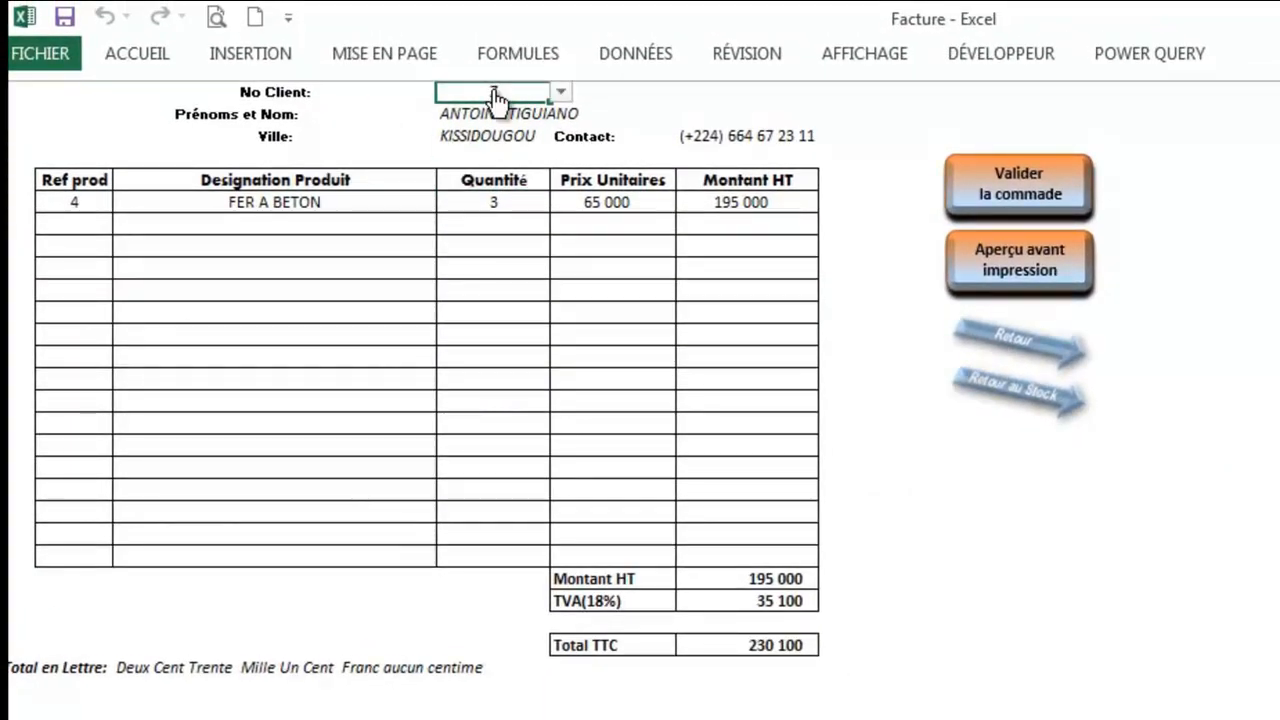
pyautogui.click(561, 92)
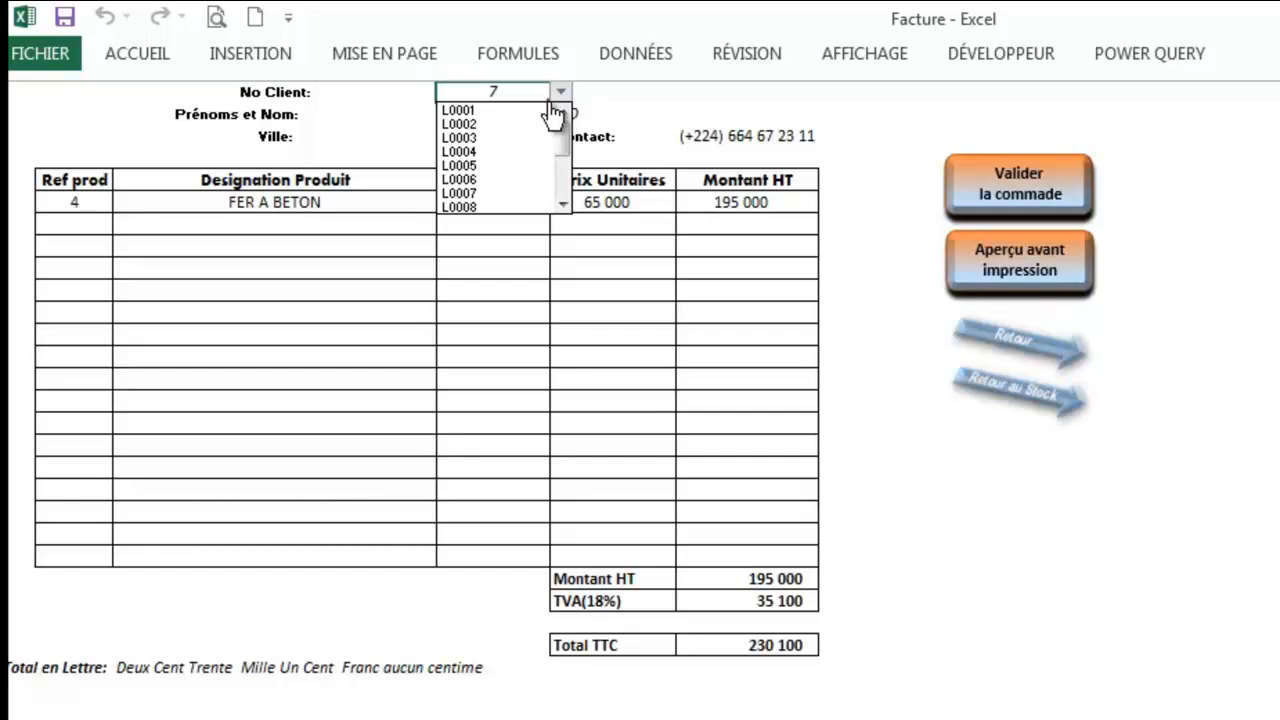
pyautogui.click(564, 205)
pyautogui.click(563, 206)
pyautogui.click(563, 206)
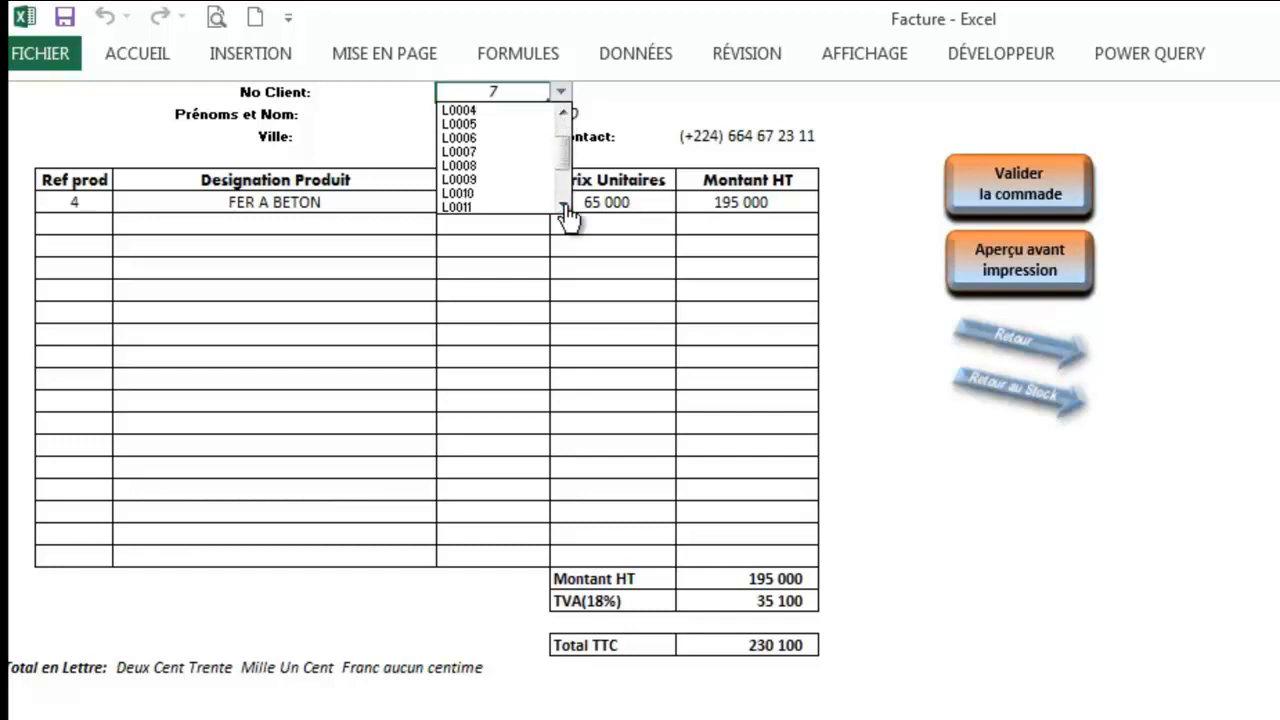
pyautogui.click(498, 195)
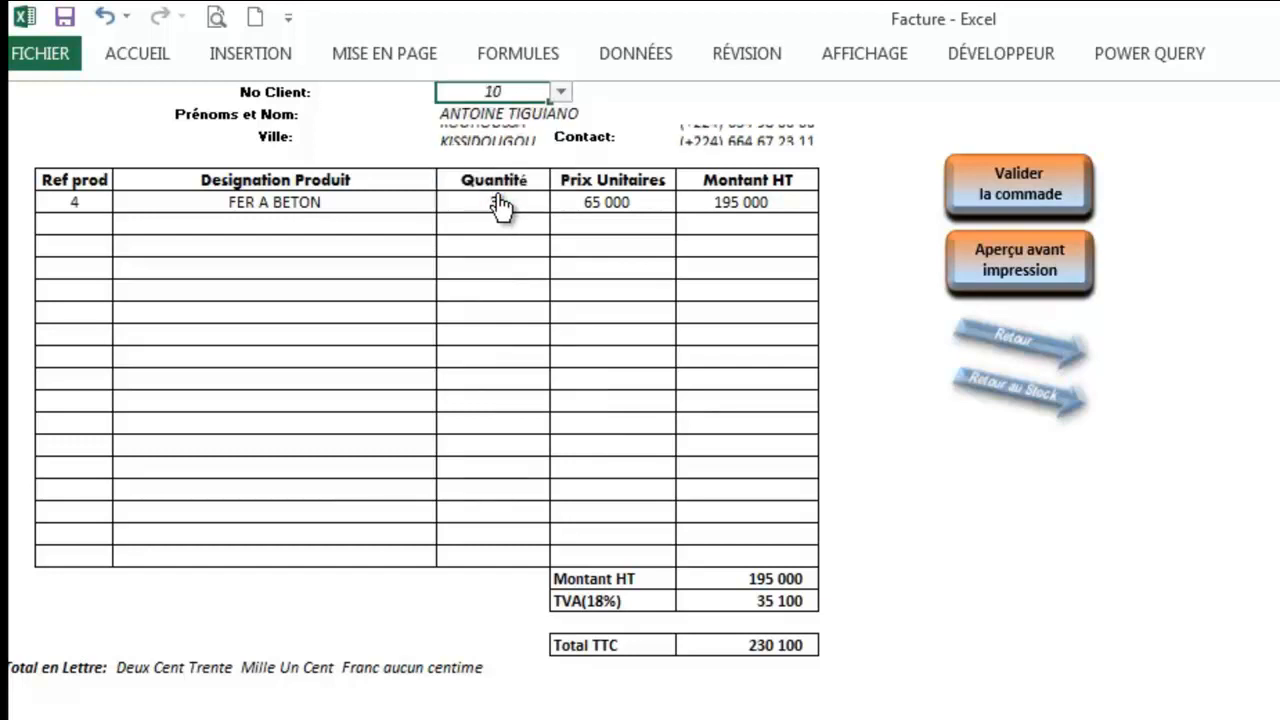
pyautogui.click(562, 93)
pyautogui.click(563, 191)
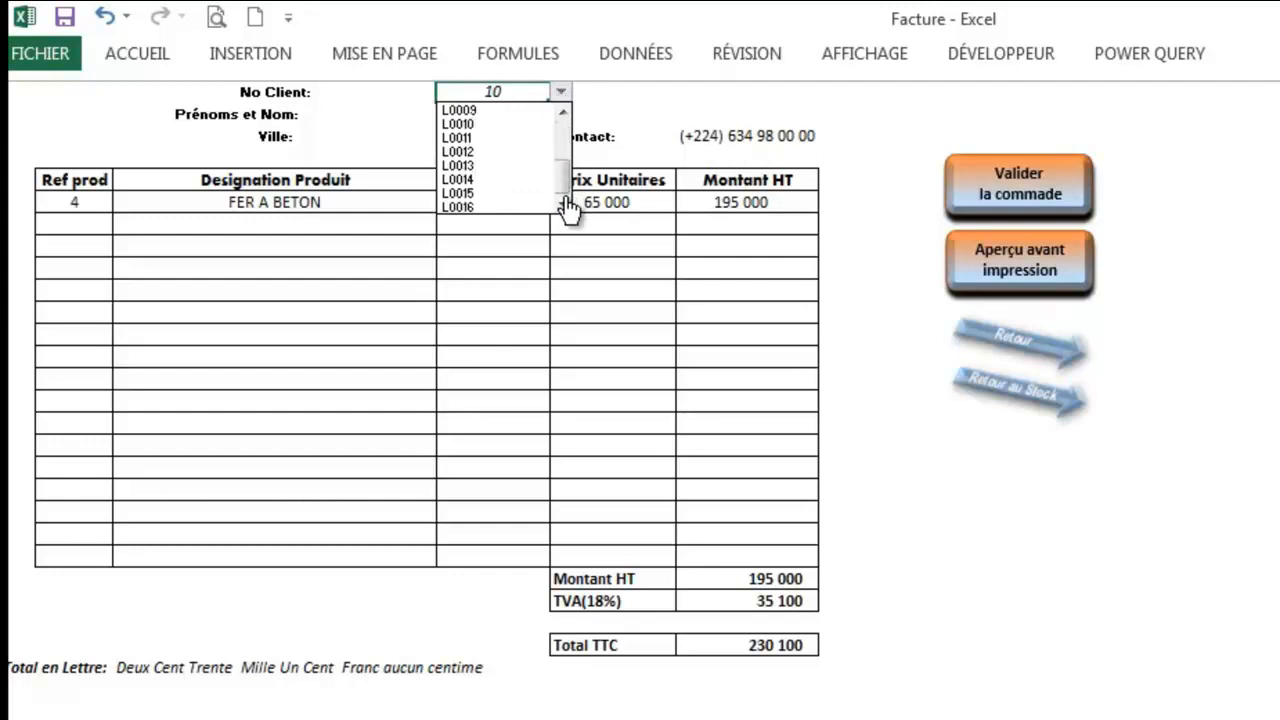
pyautogui.click(510, 207)
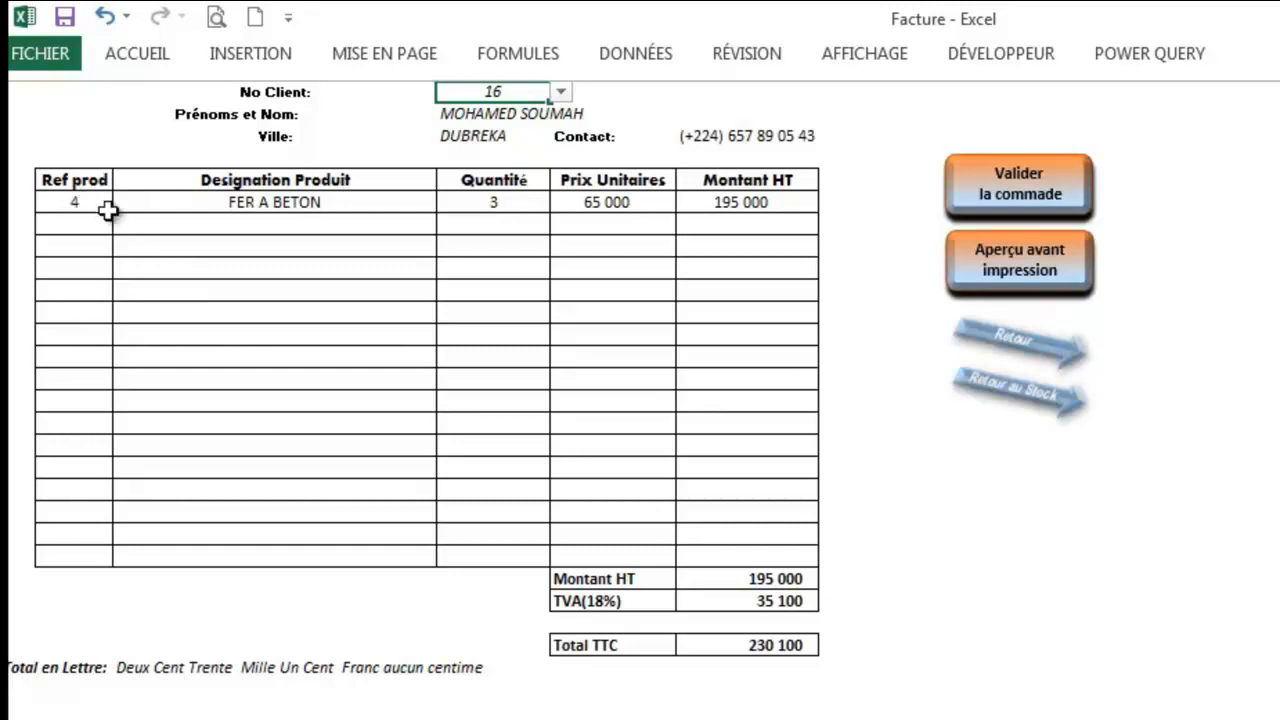
# Step: Clear the FER A BETON quantity and set line one to R0001 CARREAUX SOL, quantity 20
pyautogui.click(499, 203)
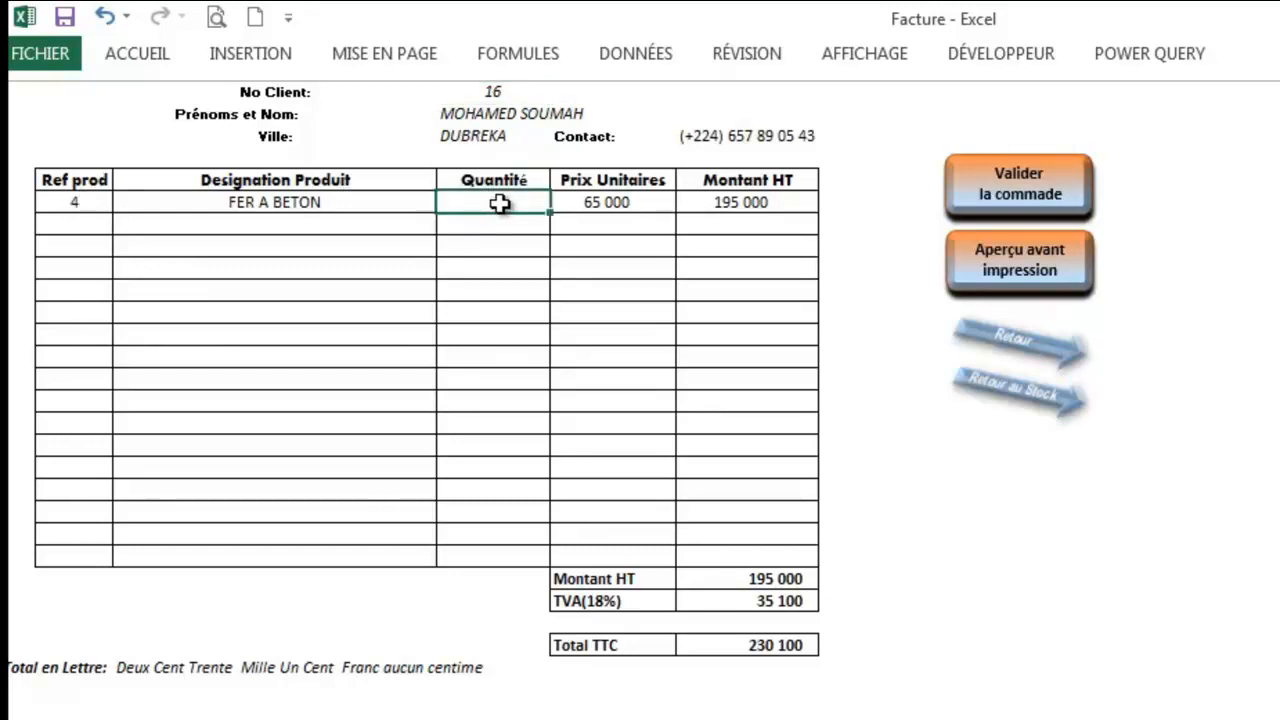
pyautogui.press('Delete')
pyautogui.click(80, 204)
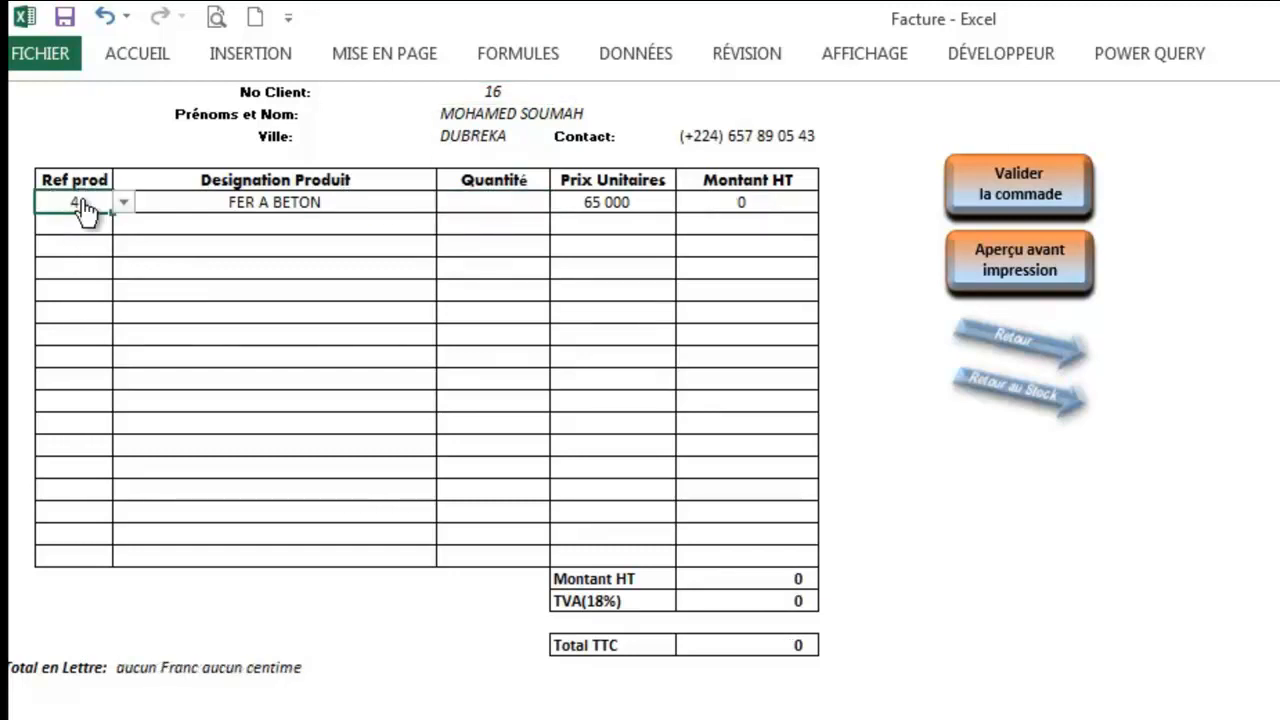
pyautogui.click(122, 204)
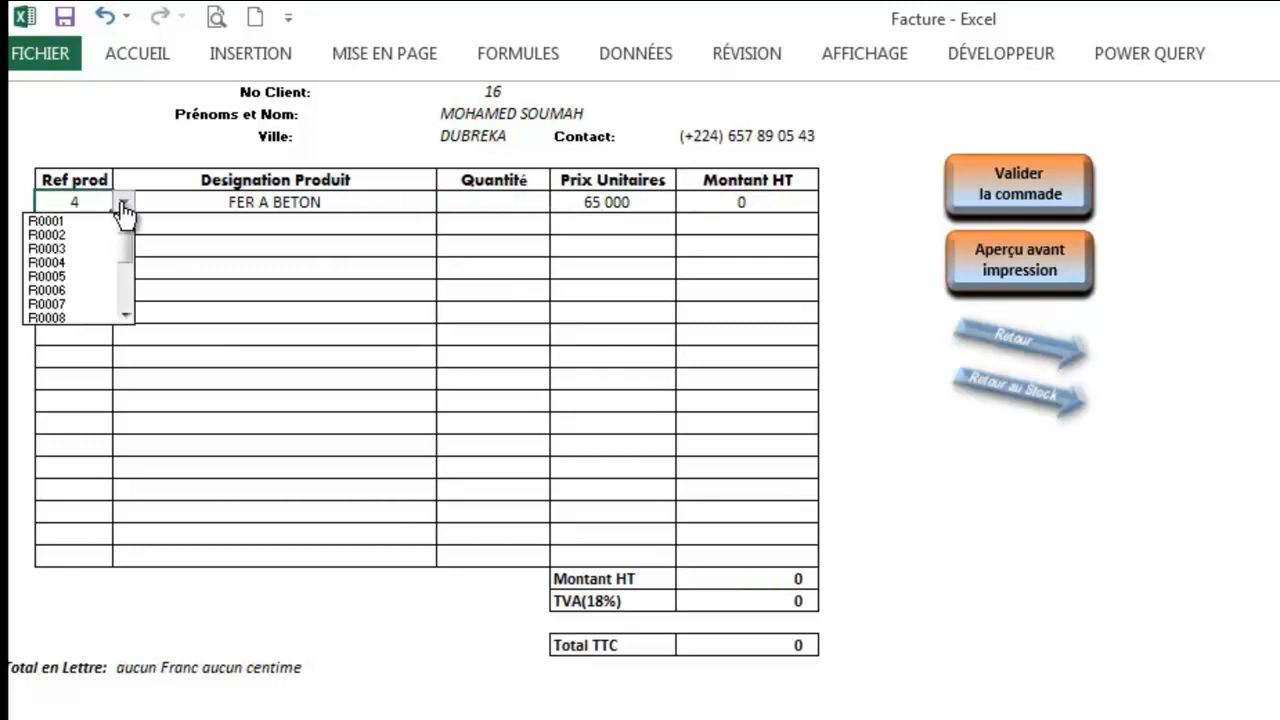
pyautogui.click(96, 222)
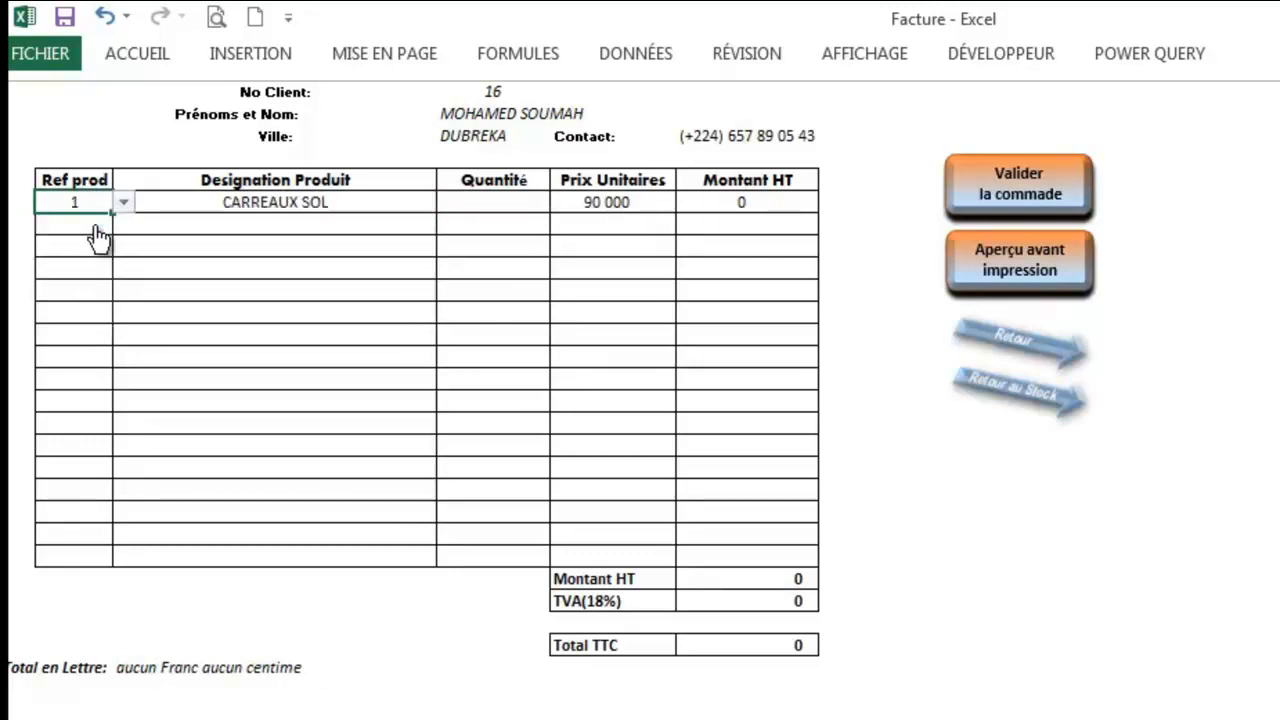
pyautogui.click(503, 198)
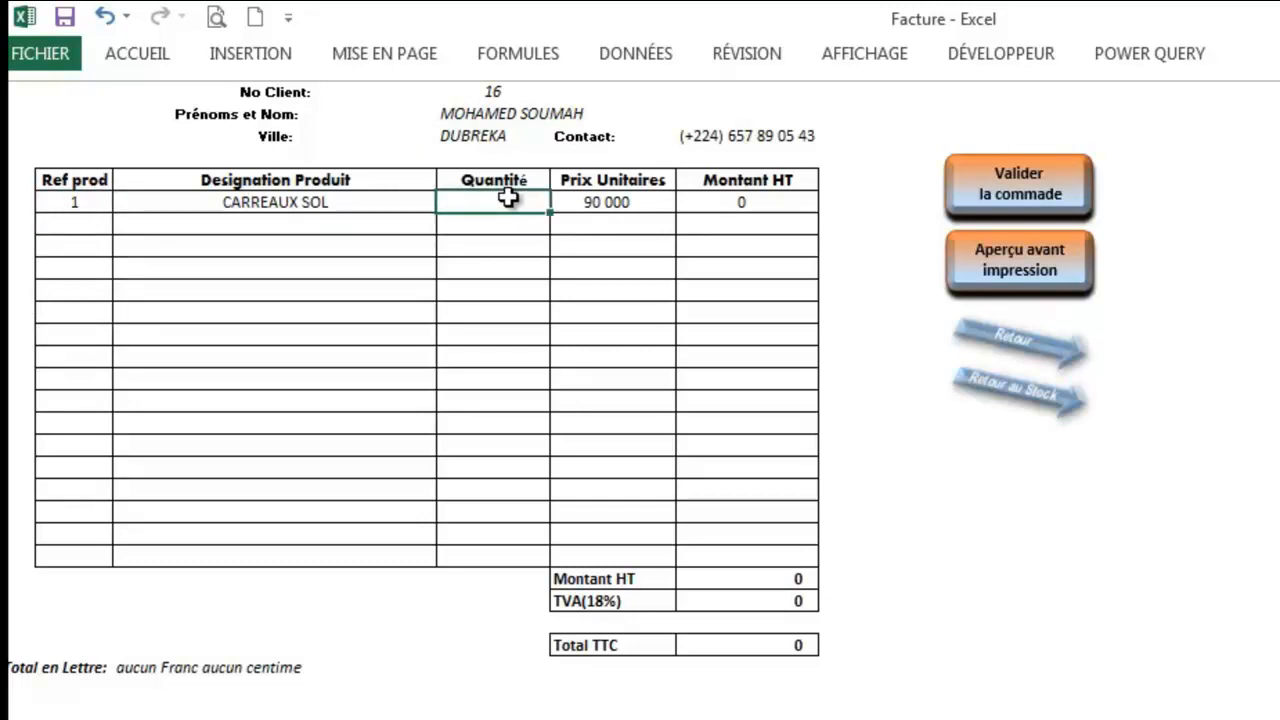
pyautogui.write('20')
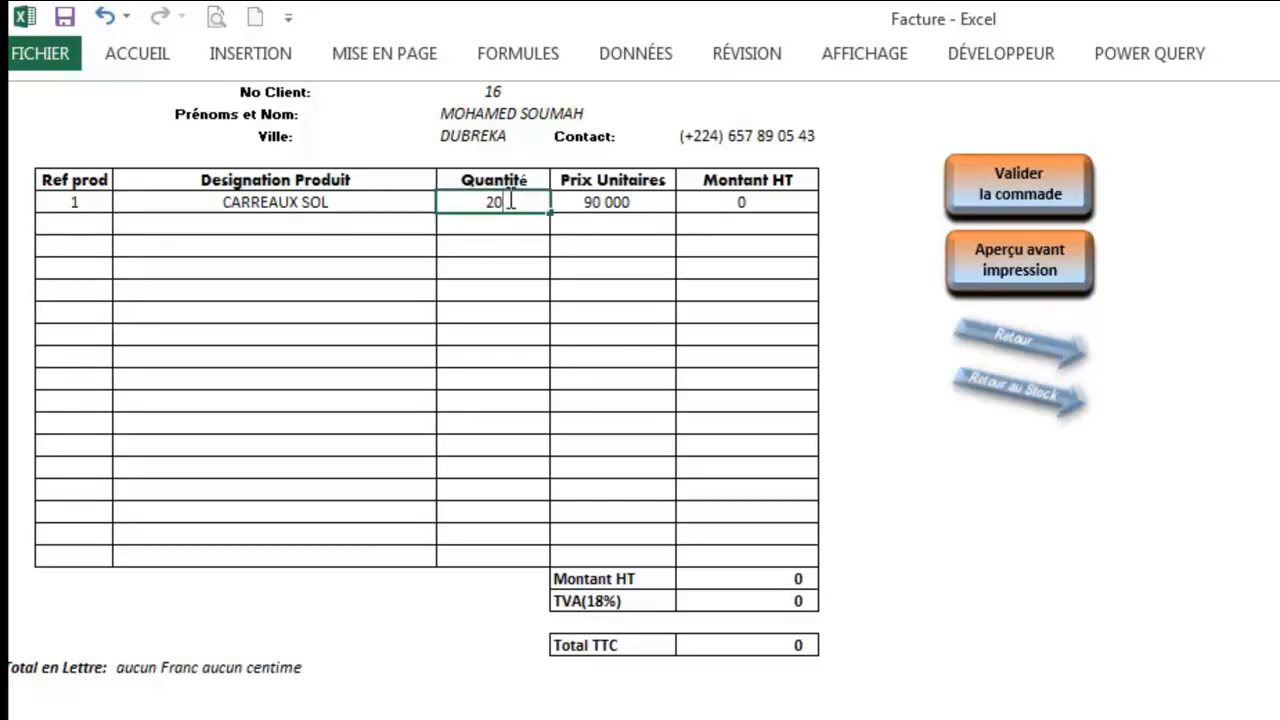
pyautogui.click(86, 226)
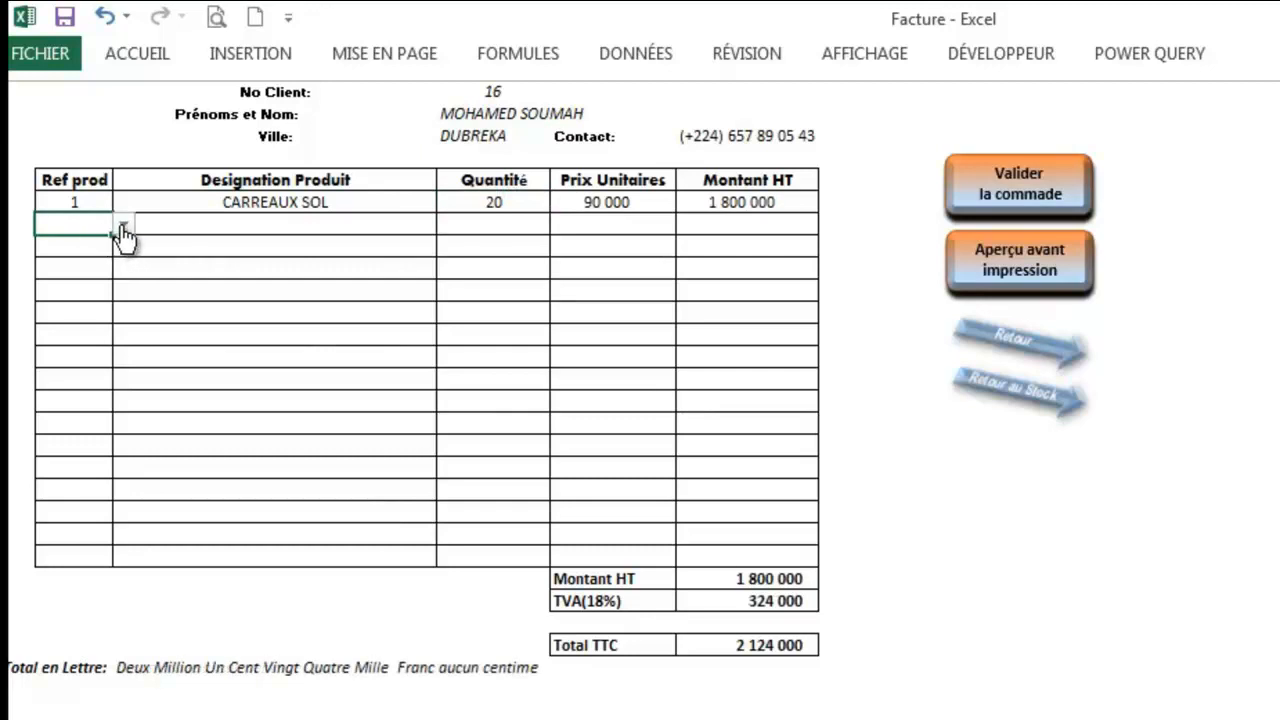
# Step: Add R0007 CARREAU FAIENCE with quantity 40 and R0005 CIMENT COLLE with quantity 25
pyautogui.click(122, 228)
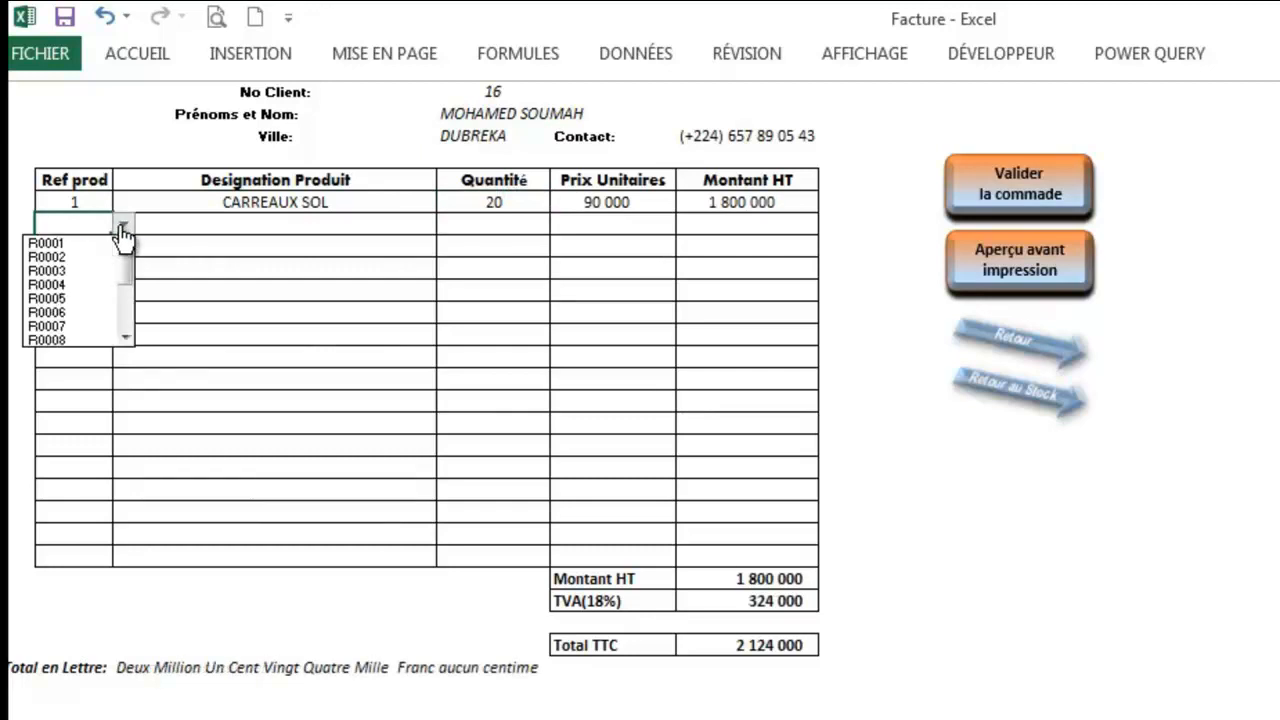
pyautogui.click(101, 327)
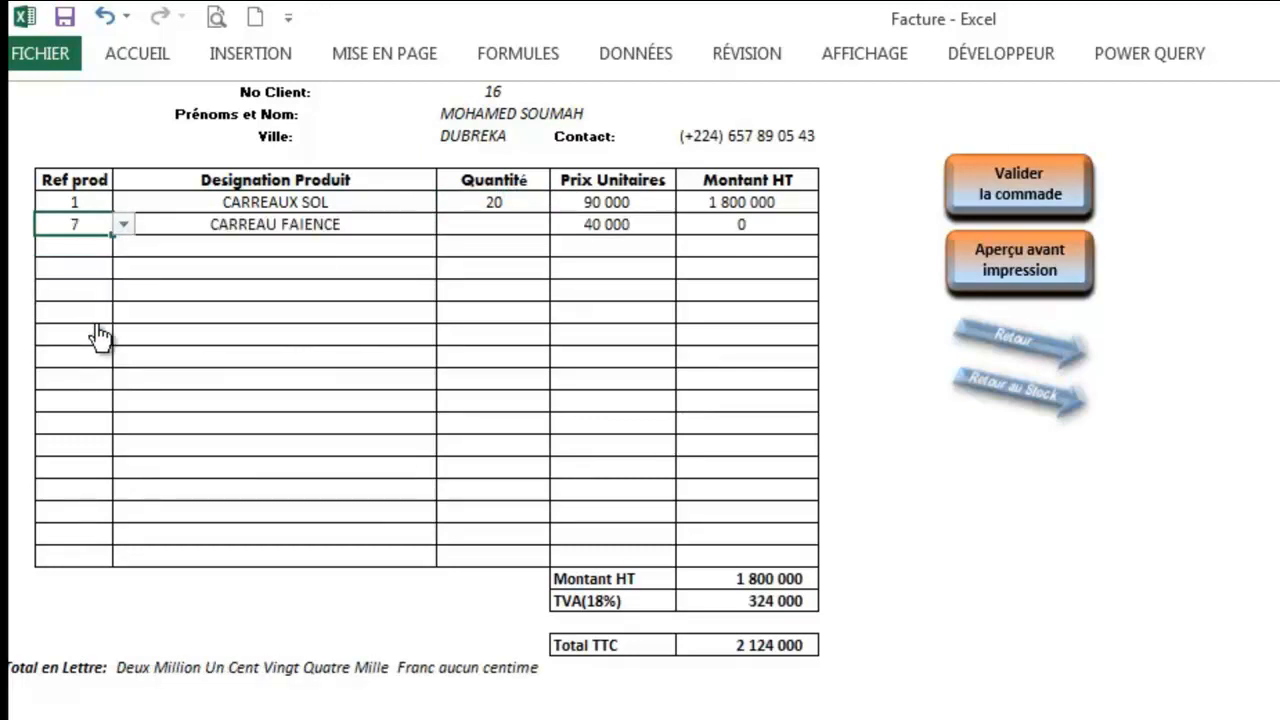
pyautogui.click(493, 224)
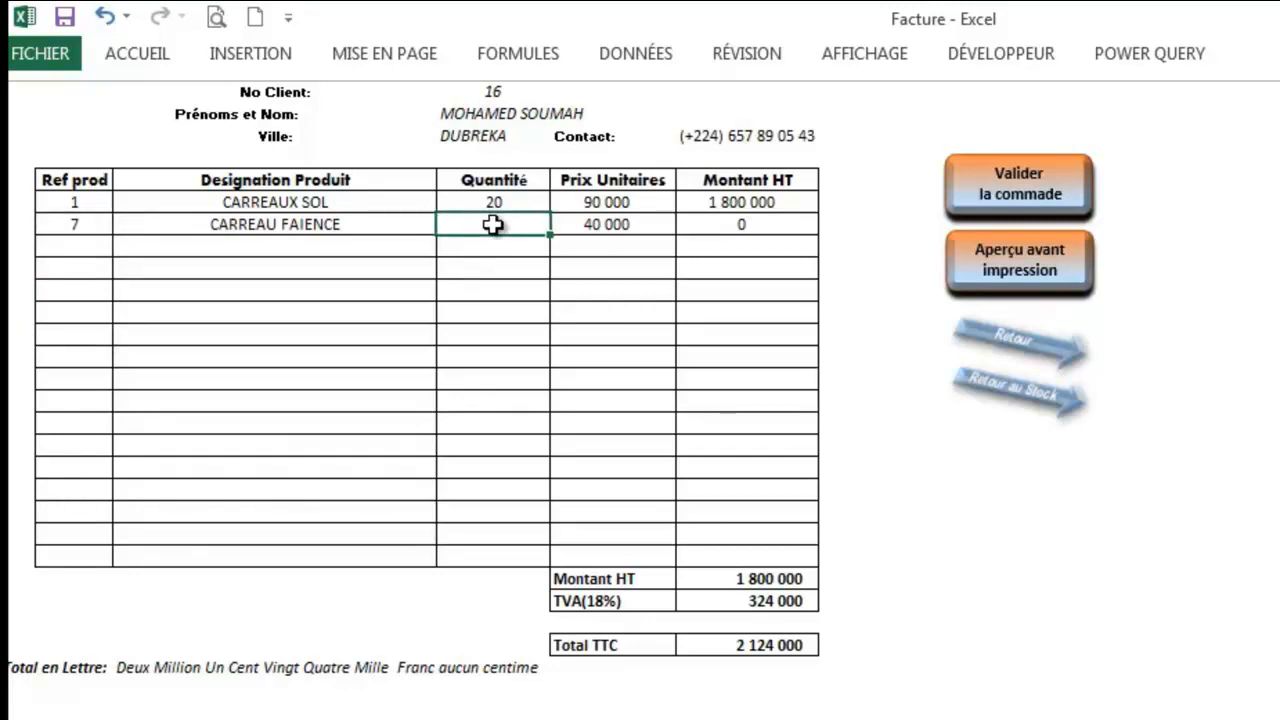
pyautogui.write('45')
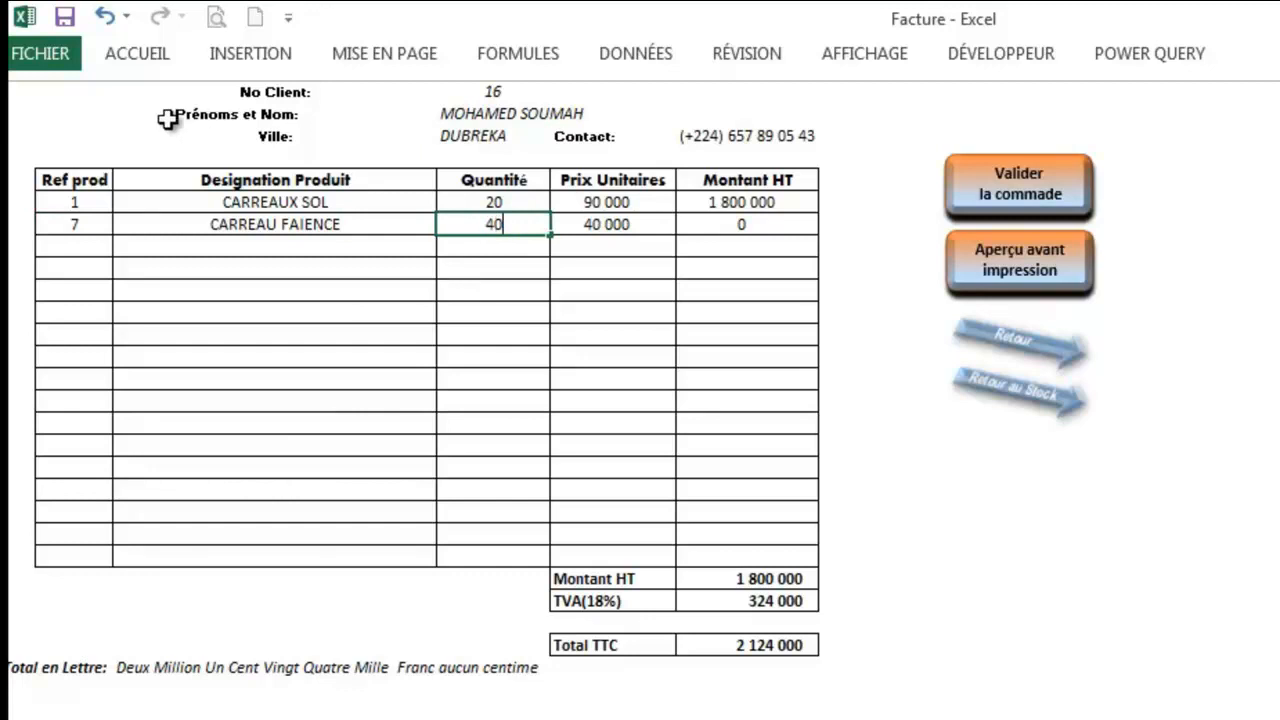
pyautogui.click(79, 250)
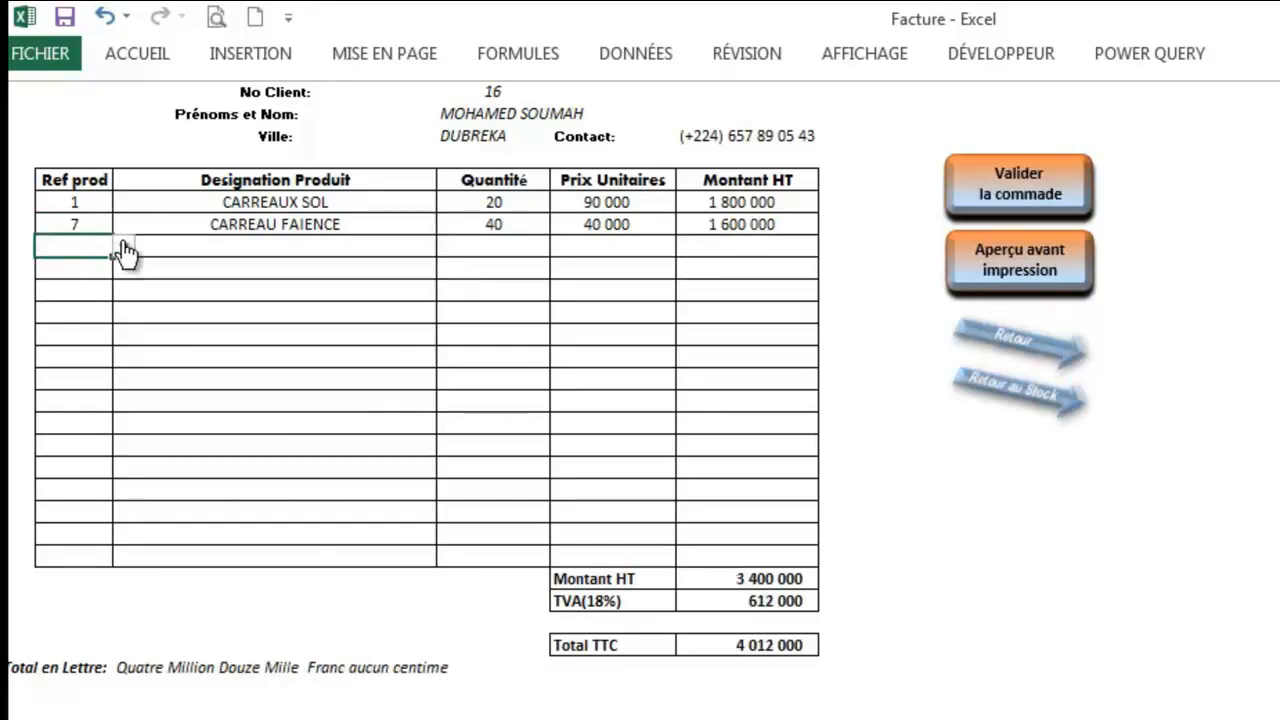
pyautogui.click(122, 247)
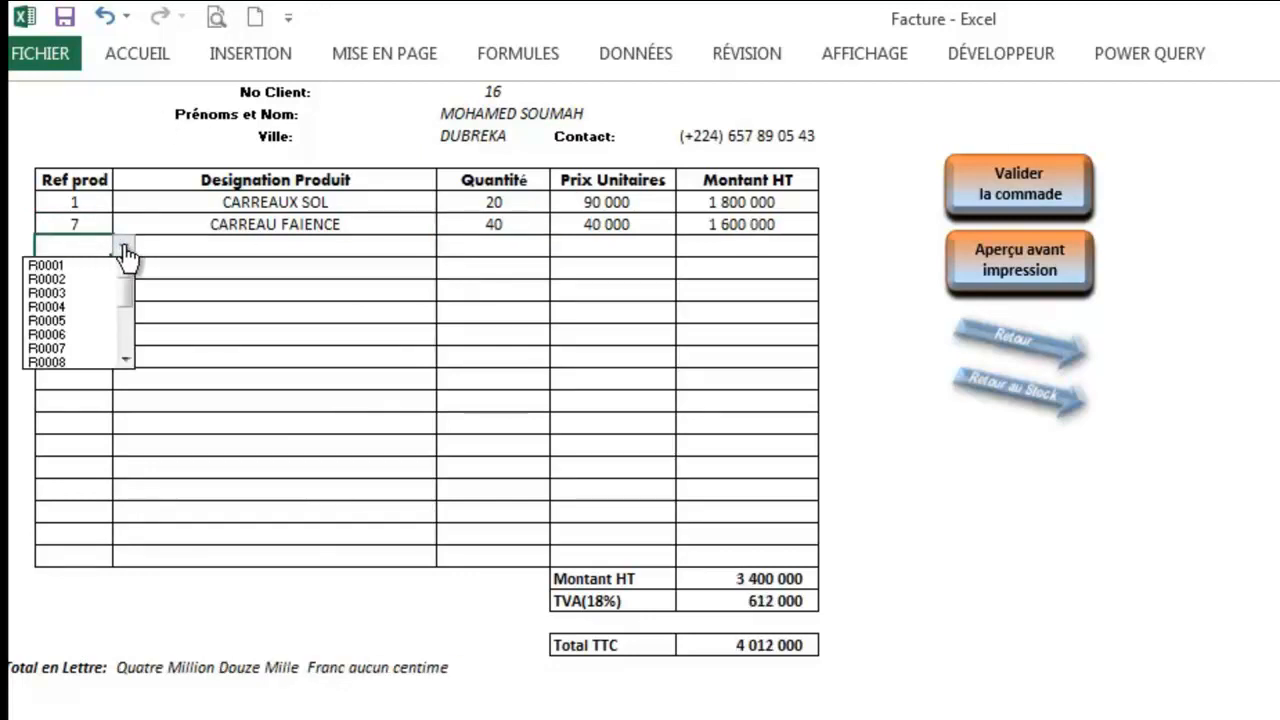
pyautogui.click(107, 321)
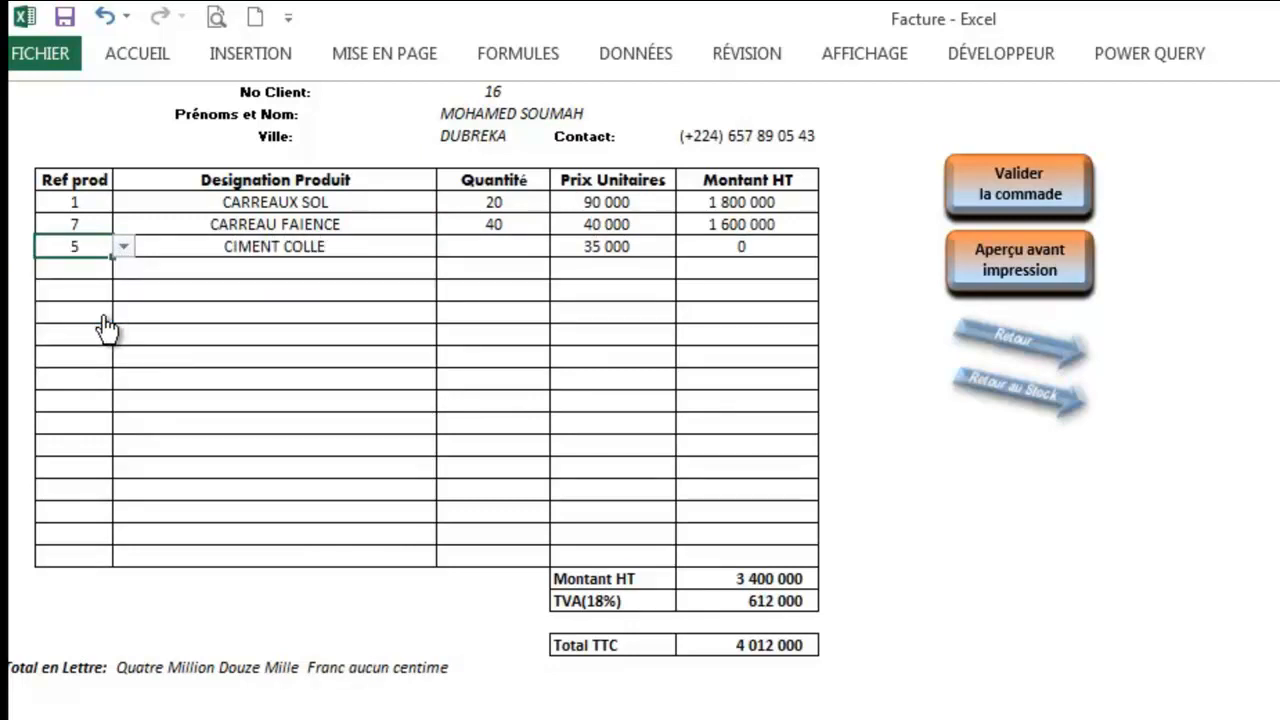
pyautogui.click(494, 247)
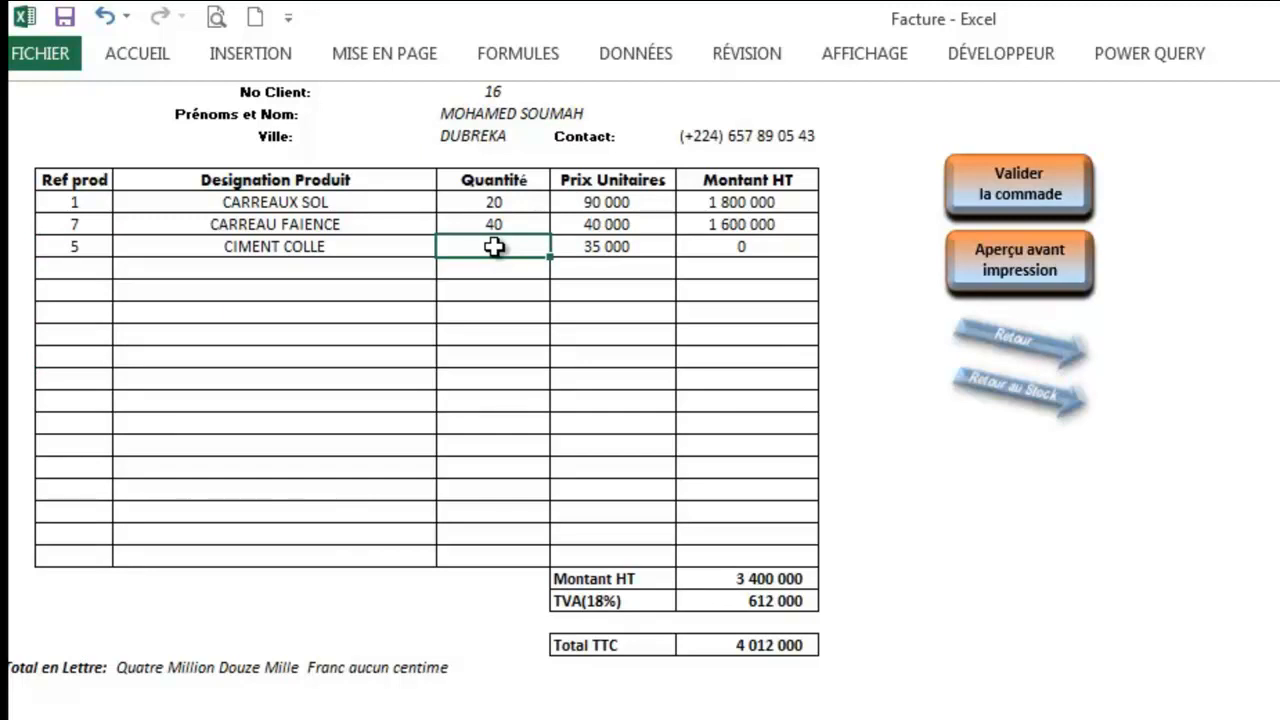
pyautogui.write('25')
pyautogui.press('Return')
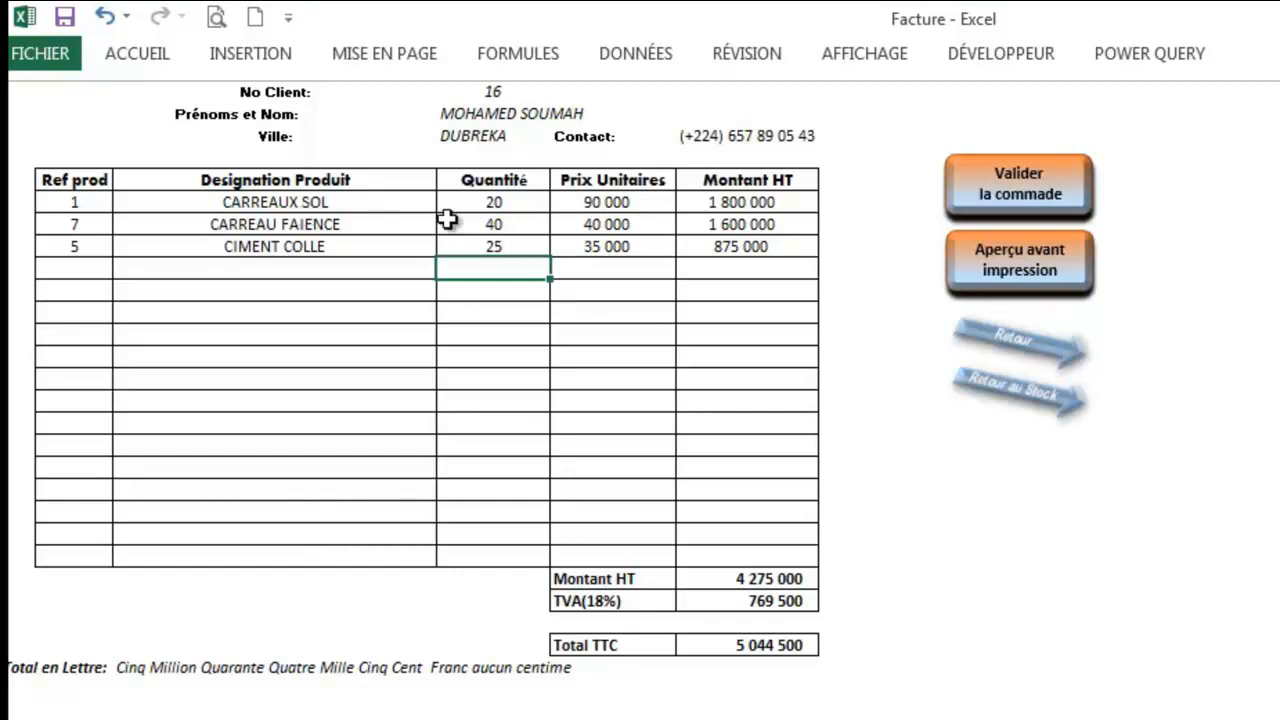
# Step: Switch between the product stock list and the Facture sheet, finishing on the invoice
pyautogui.click(1012, 394)
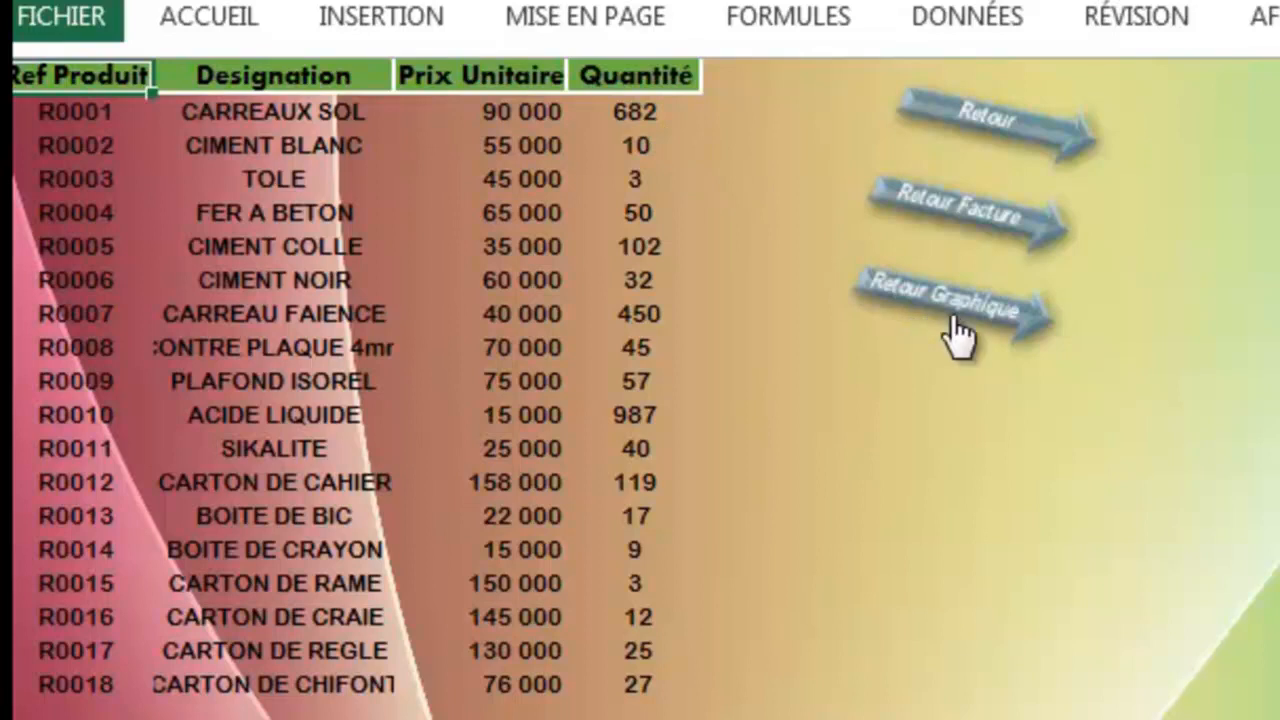
pyautogui.click(965, 225)
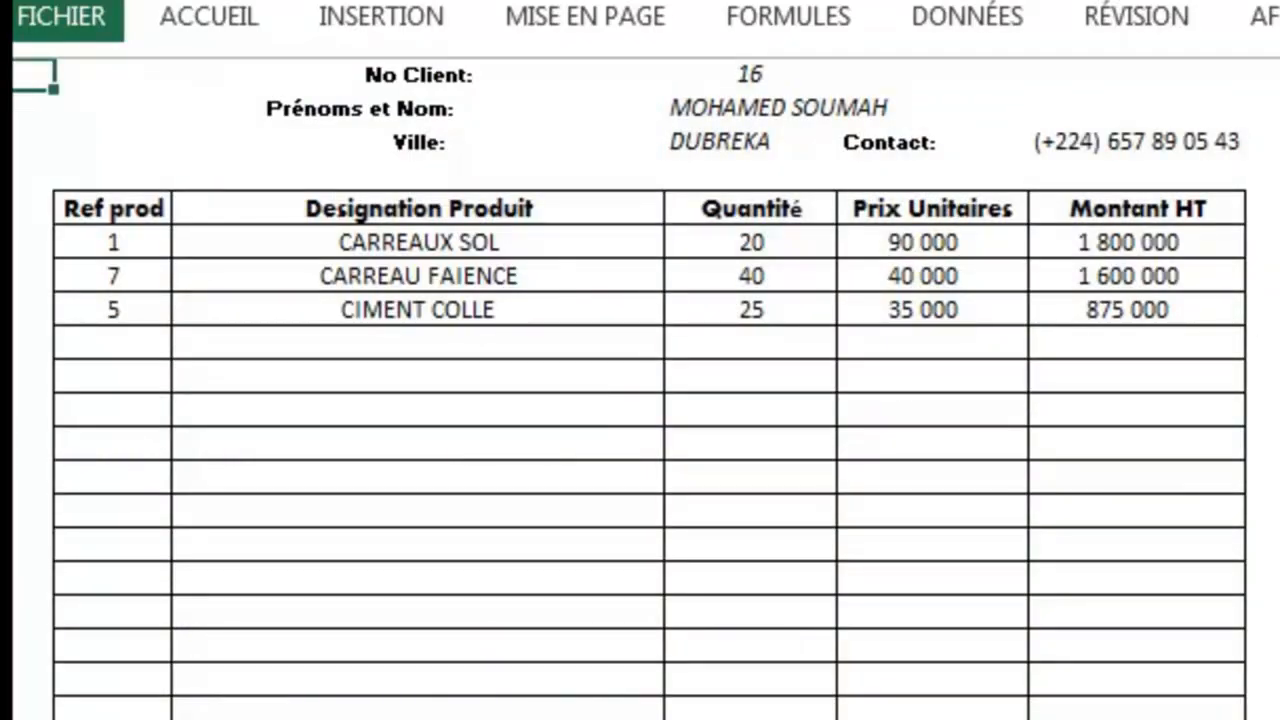
pyautogui.hotkey('ctrl', 'pageup')
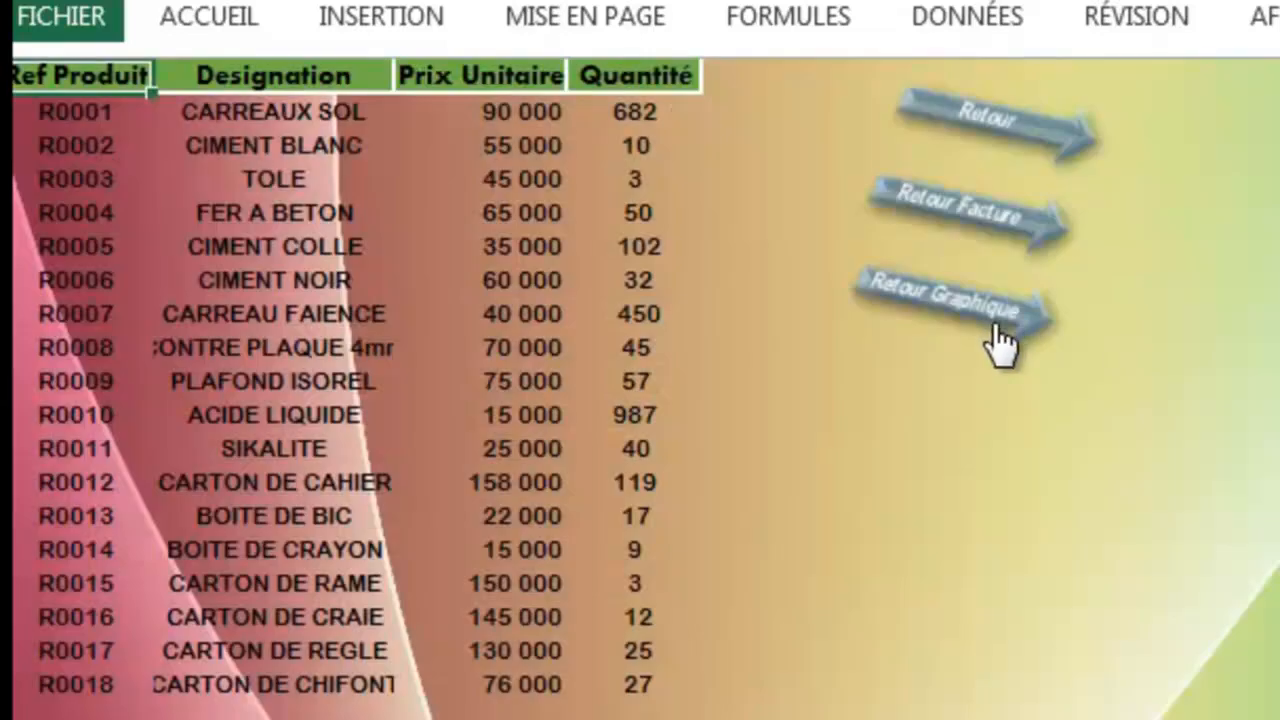
pyautogui.click(973, 215)
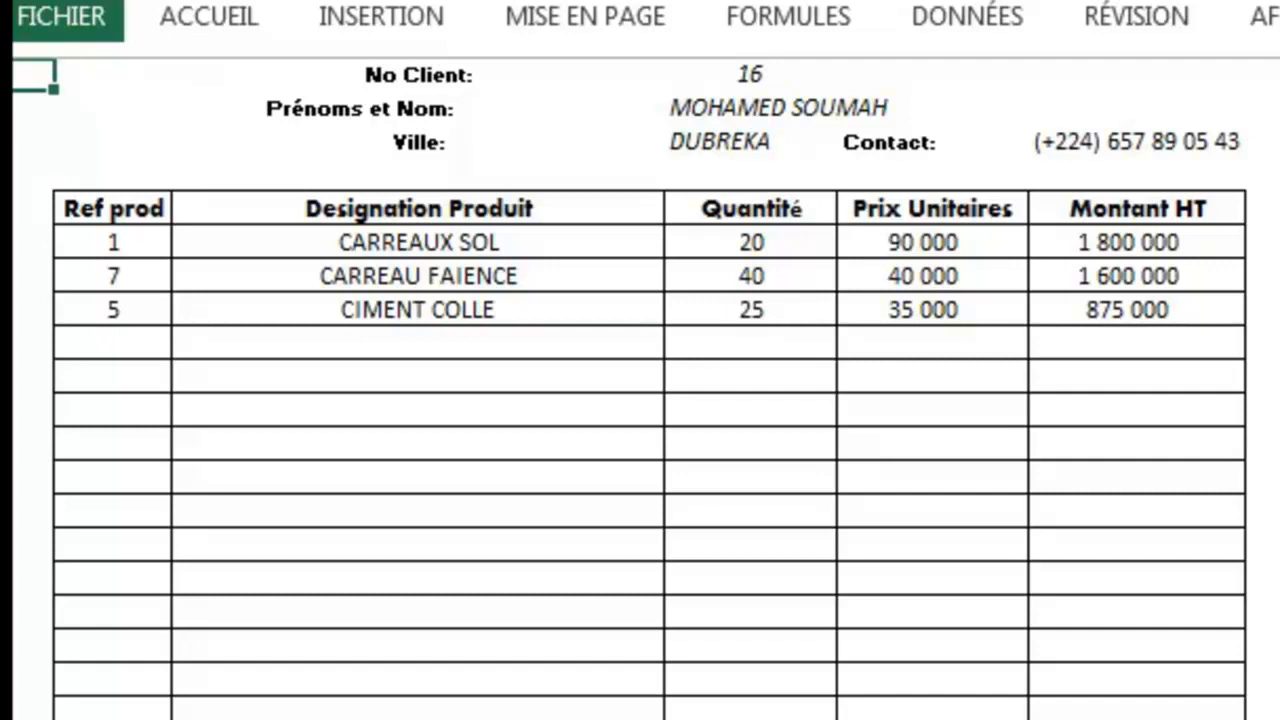
pyautogui.hotkey('ctrl', 'pageup')
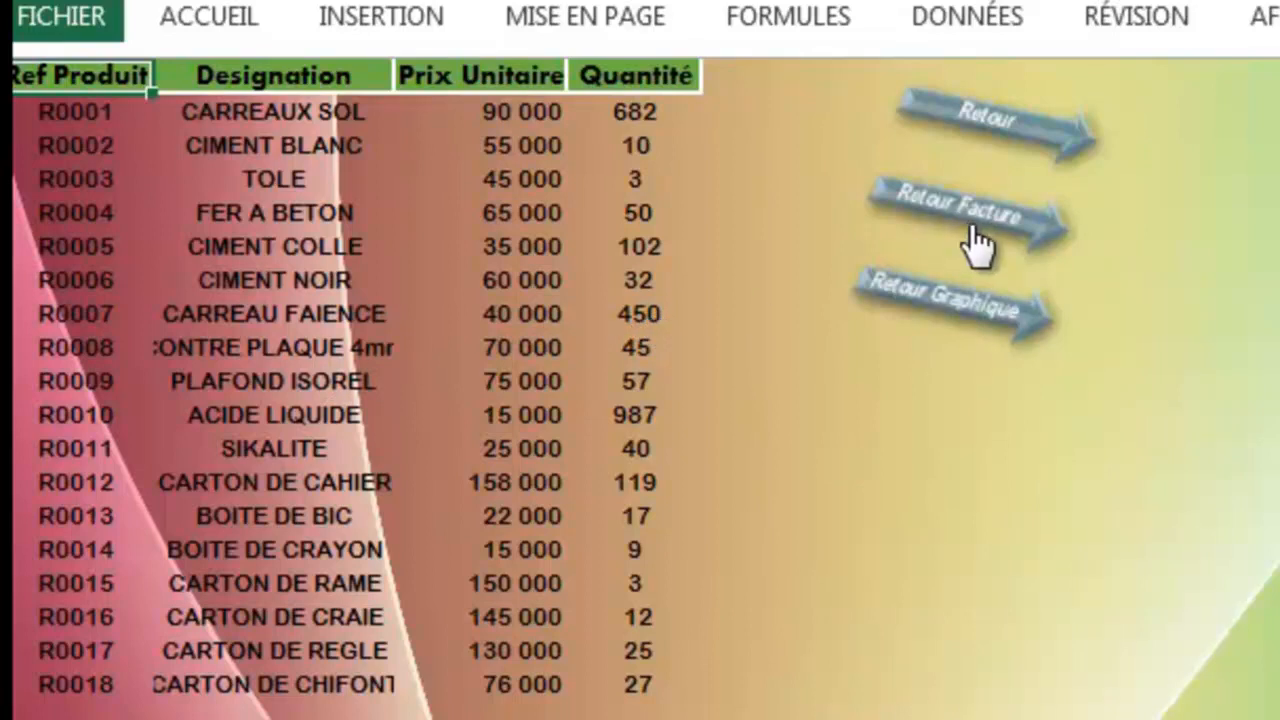
pyautogui.click(905, 235)
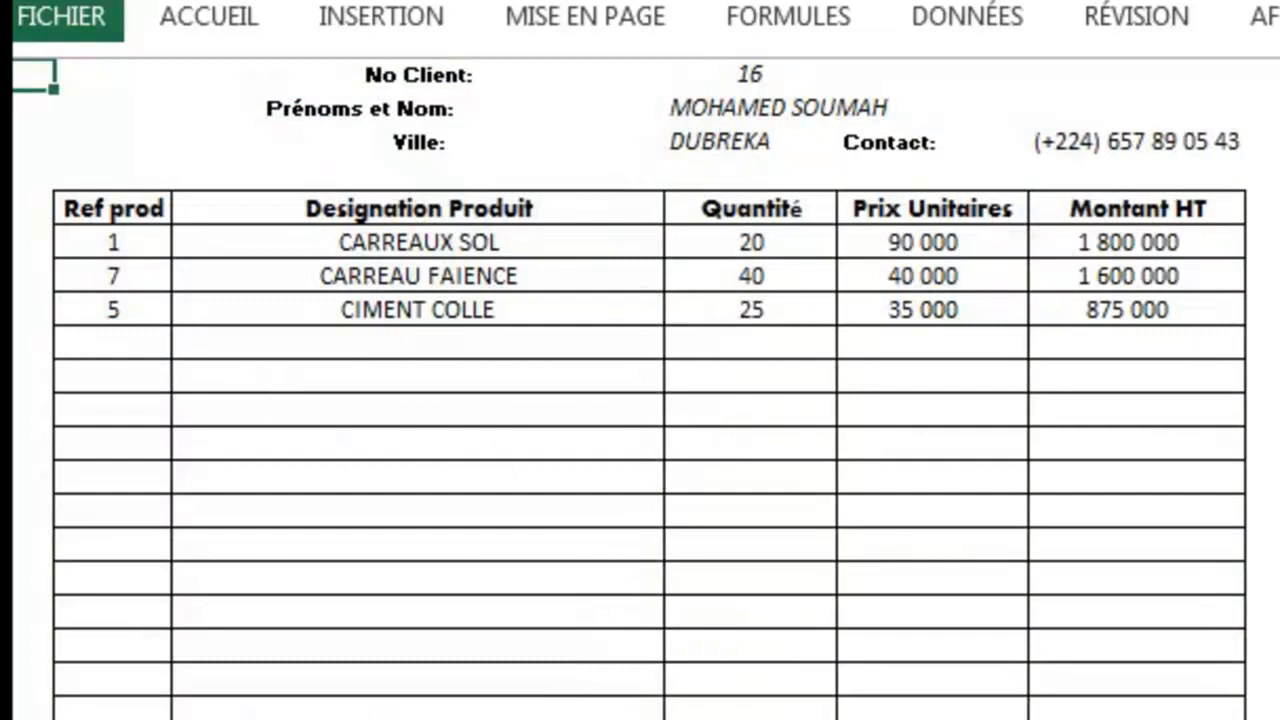
pyautogui.hotkey('ctrl', 'pageup')
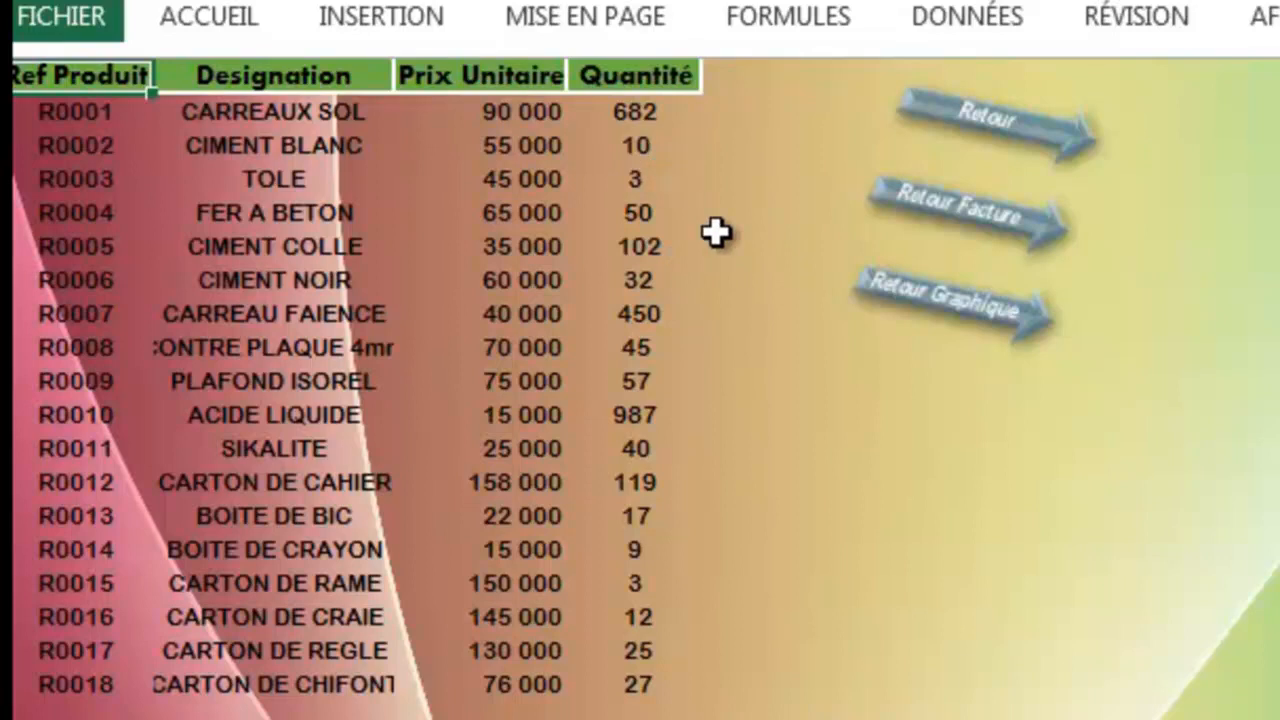
pyautogui.click(972, 213)
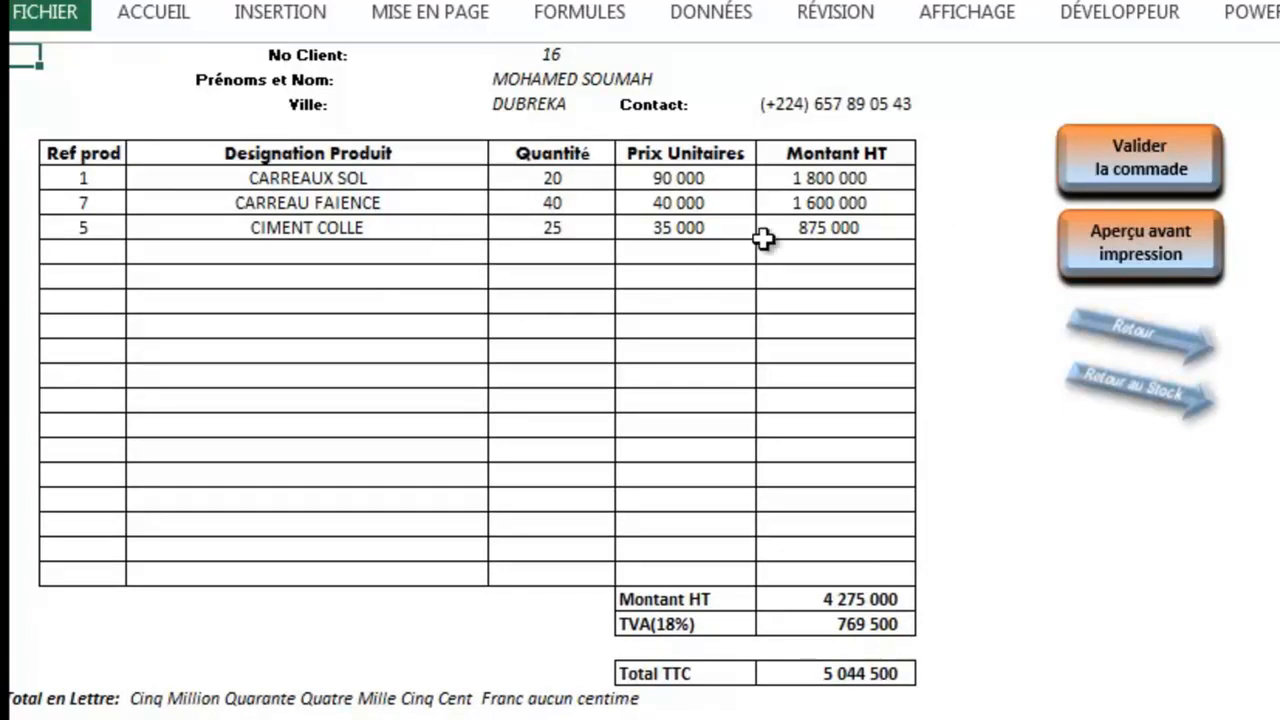
# Step: Validate the order, accept the stock update with Oui, check the stock list, and return
pyautogui.click(1143, 190)
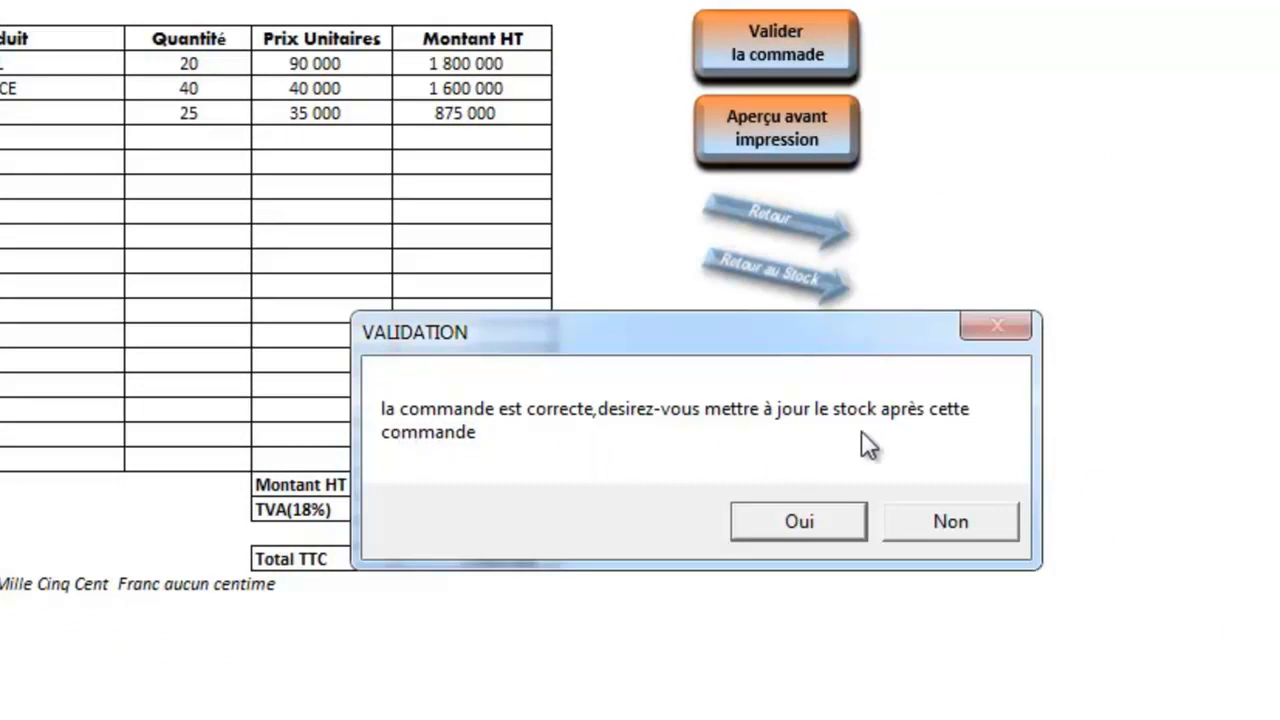
pyautogui.click(813, 529)
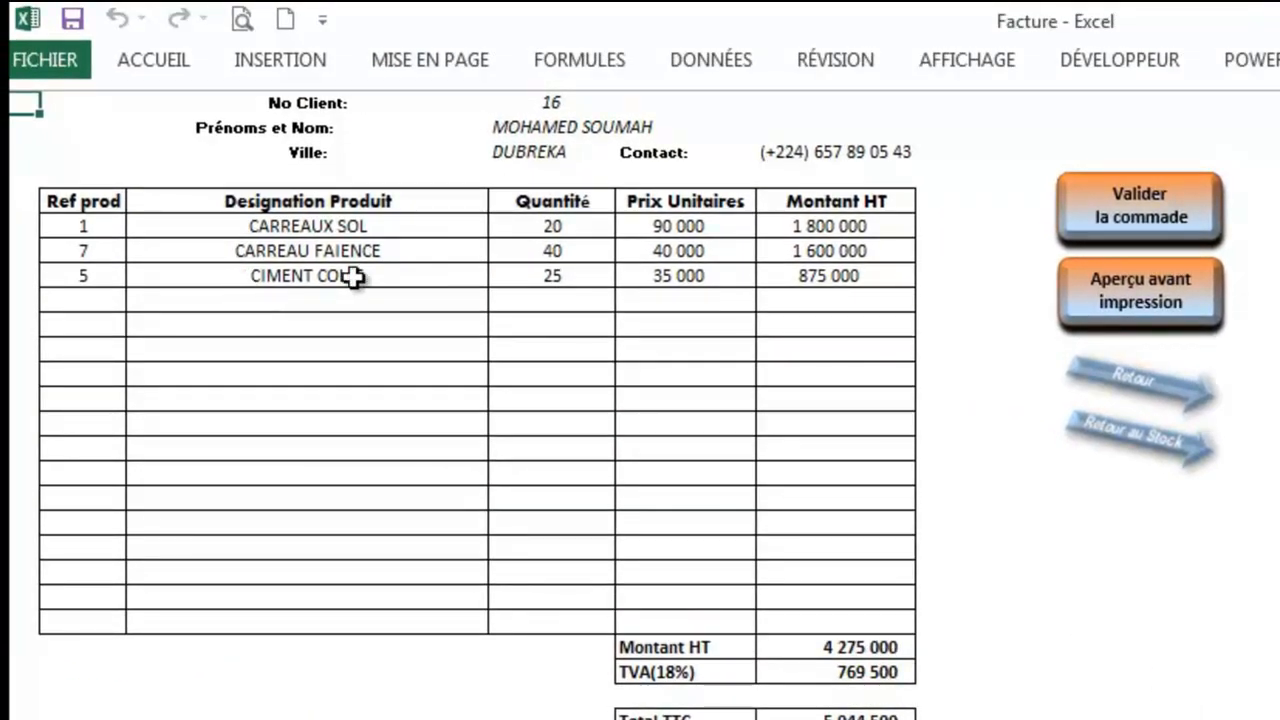
pyautogui.click(1143, 450)
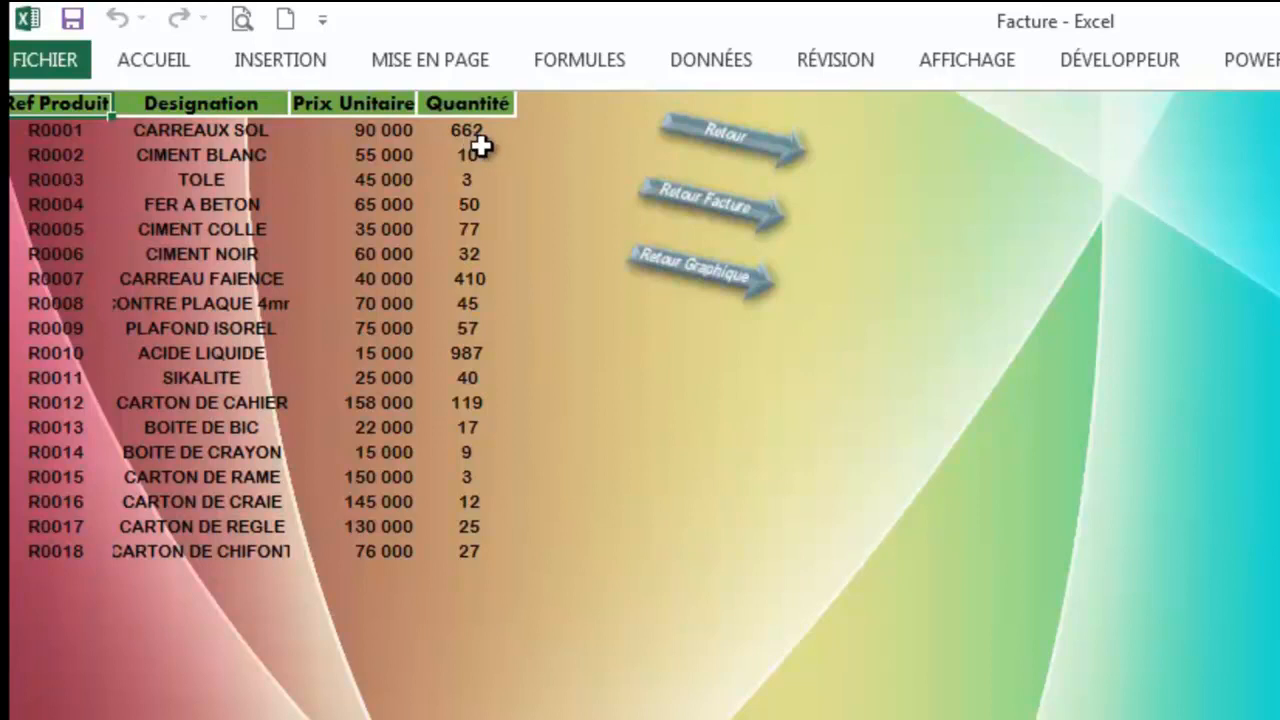
pyautogui.click(716, 218)
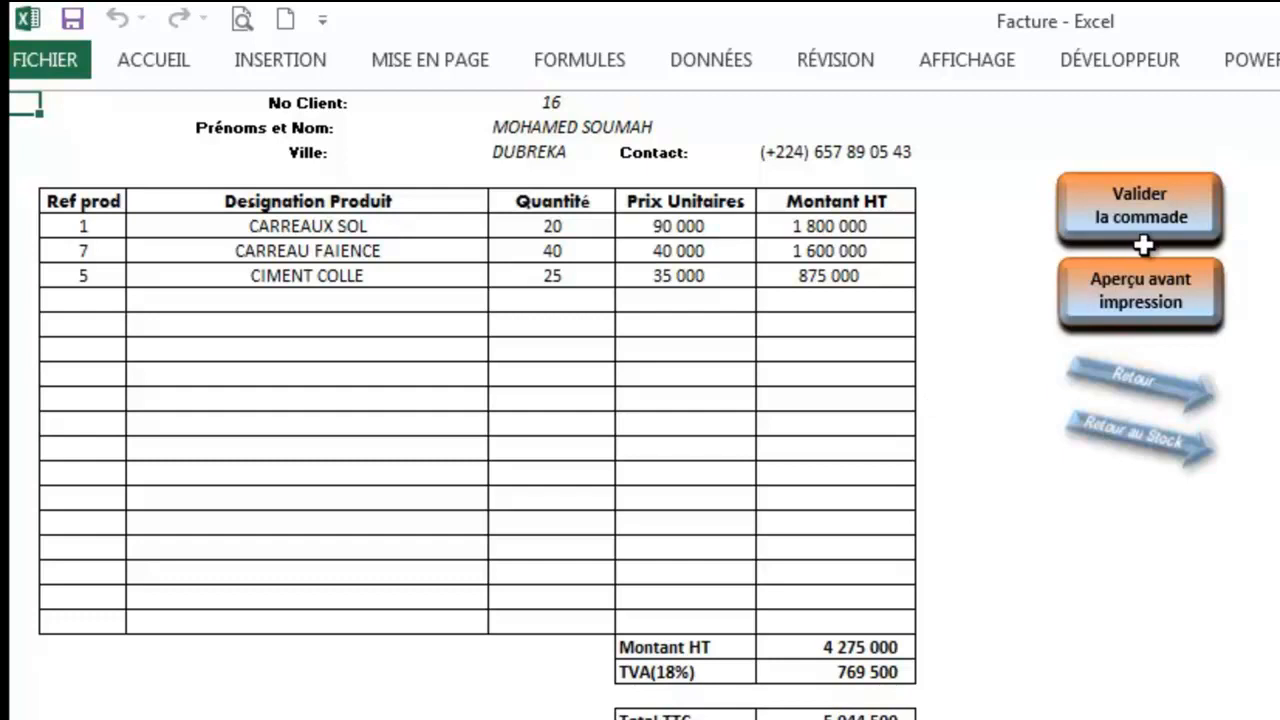
pyautogui.click(1140, 322)
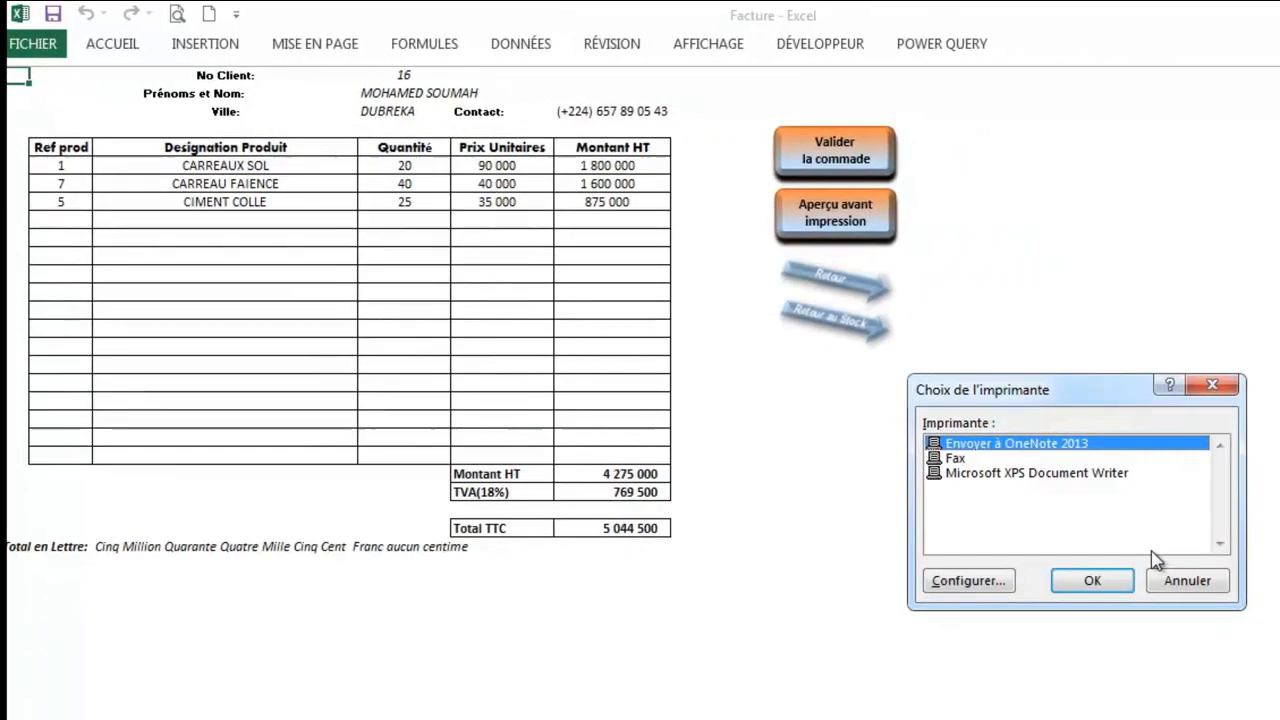
pyautogui.click(1113, 585)
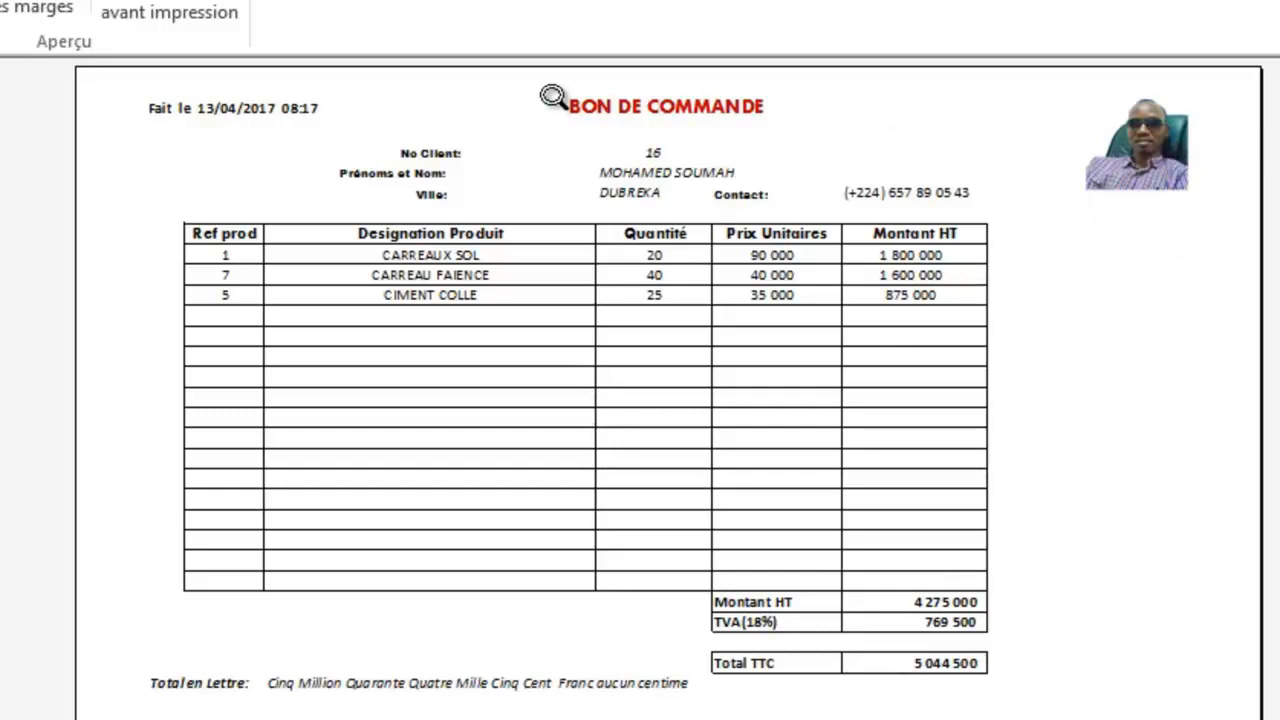
pyautogui.click(180, 46)
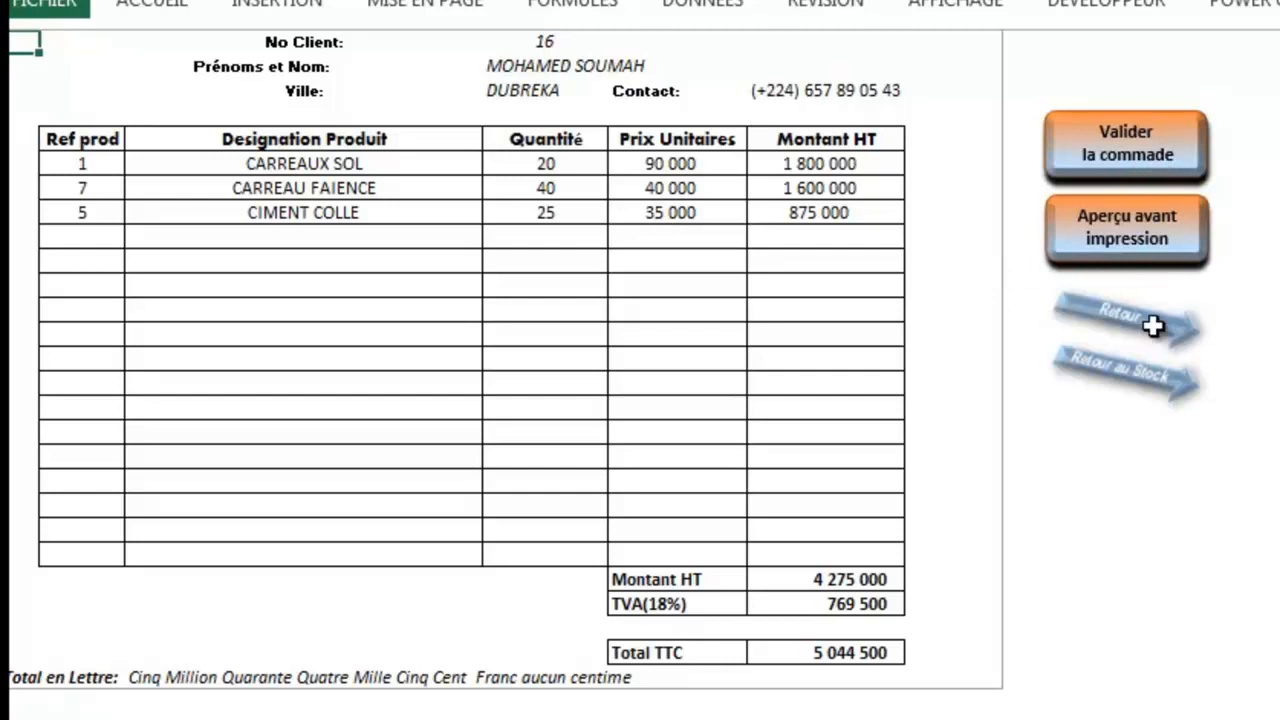
pyautogui.click(1126, 393)
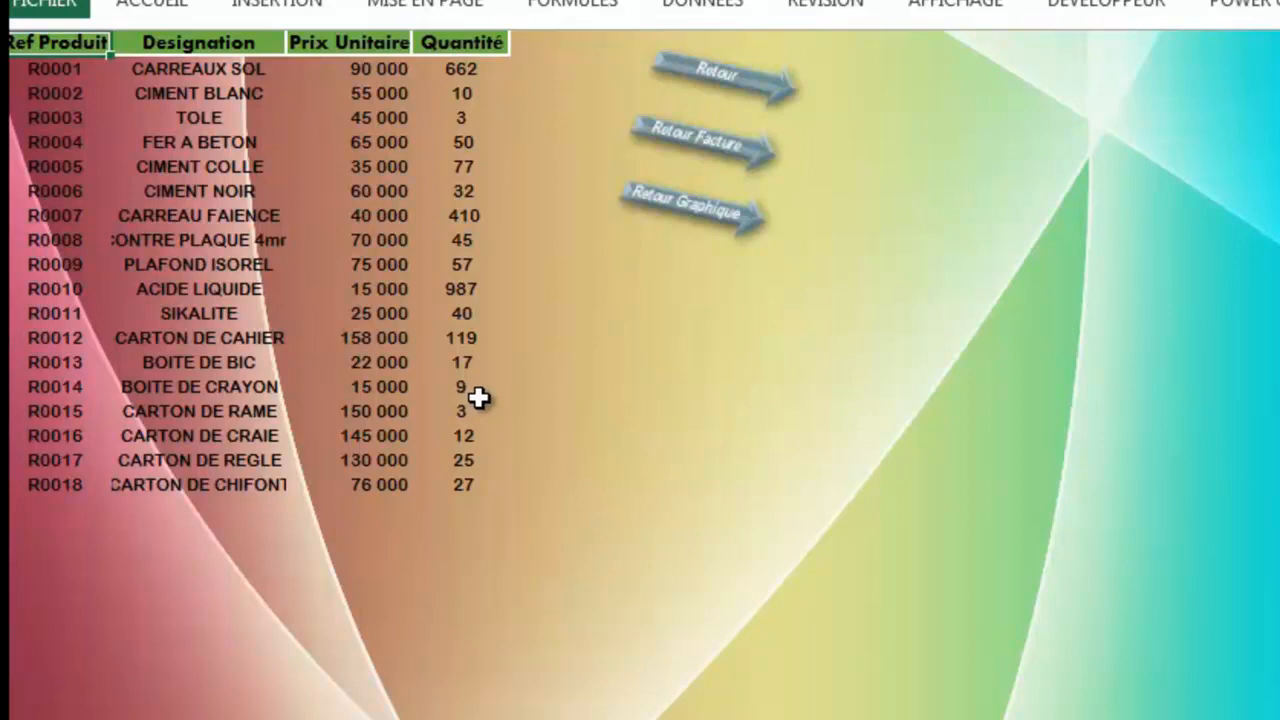
pyautogui.click(713, 156)
# Step: Change line one's product to R0009 PLAFOND ISOREL, then check the stock sheet and return
pyautogui.click(101, 167)
pyautogui.click(137, 166)
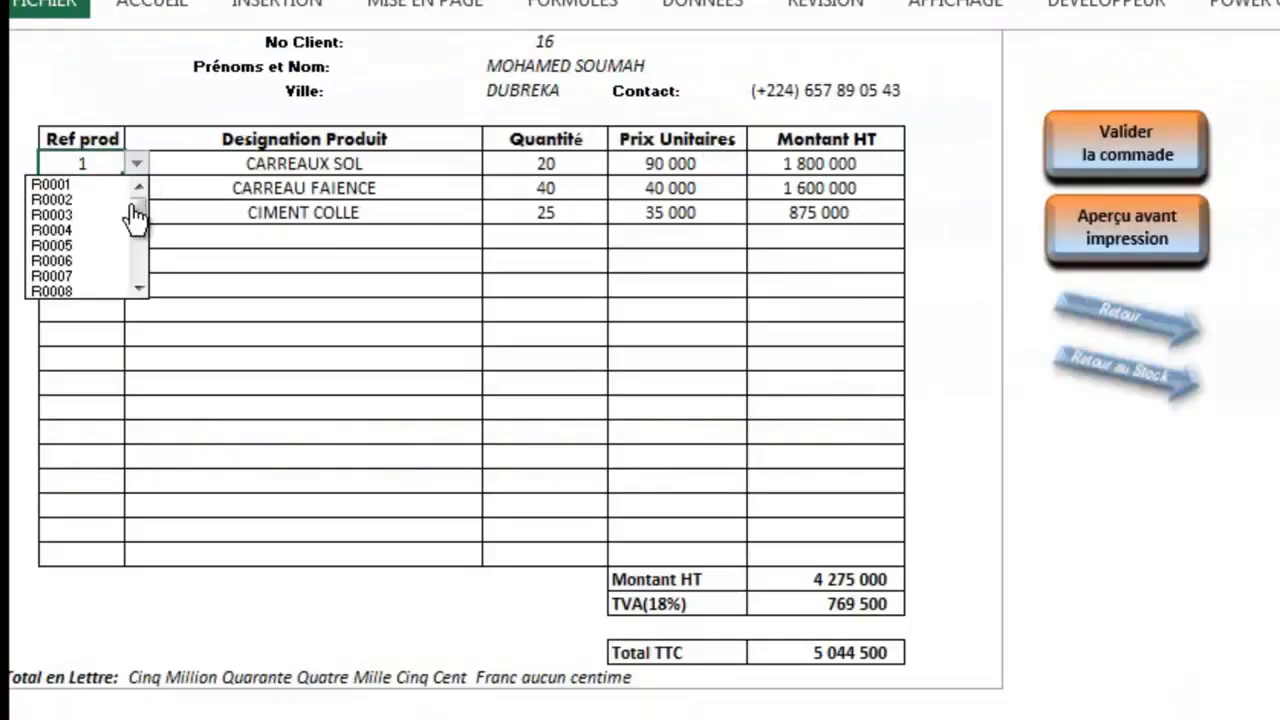
pyautogui.click(143, 284)
pyautogui.click(145, 285)
pyautogui.click(145, 218)
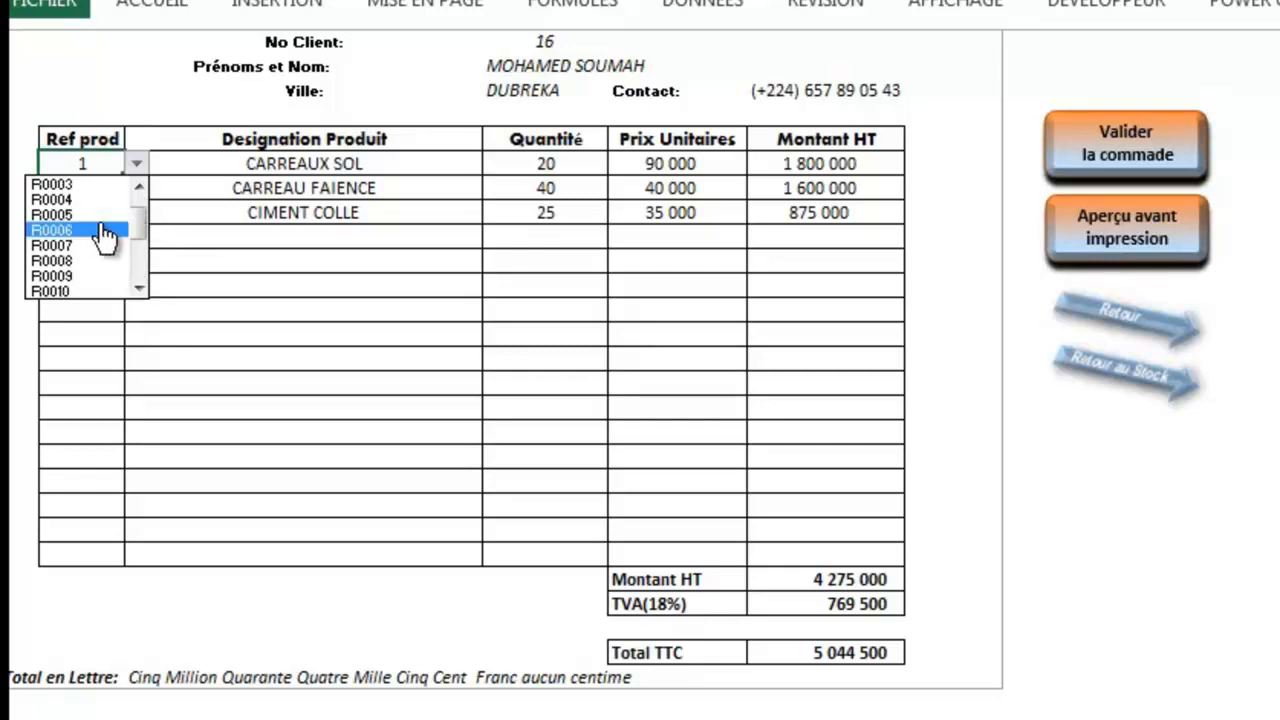
pyautogui.click(97, 276)
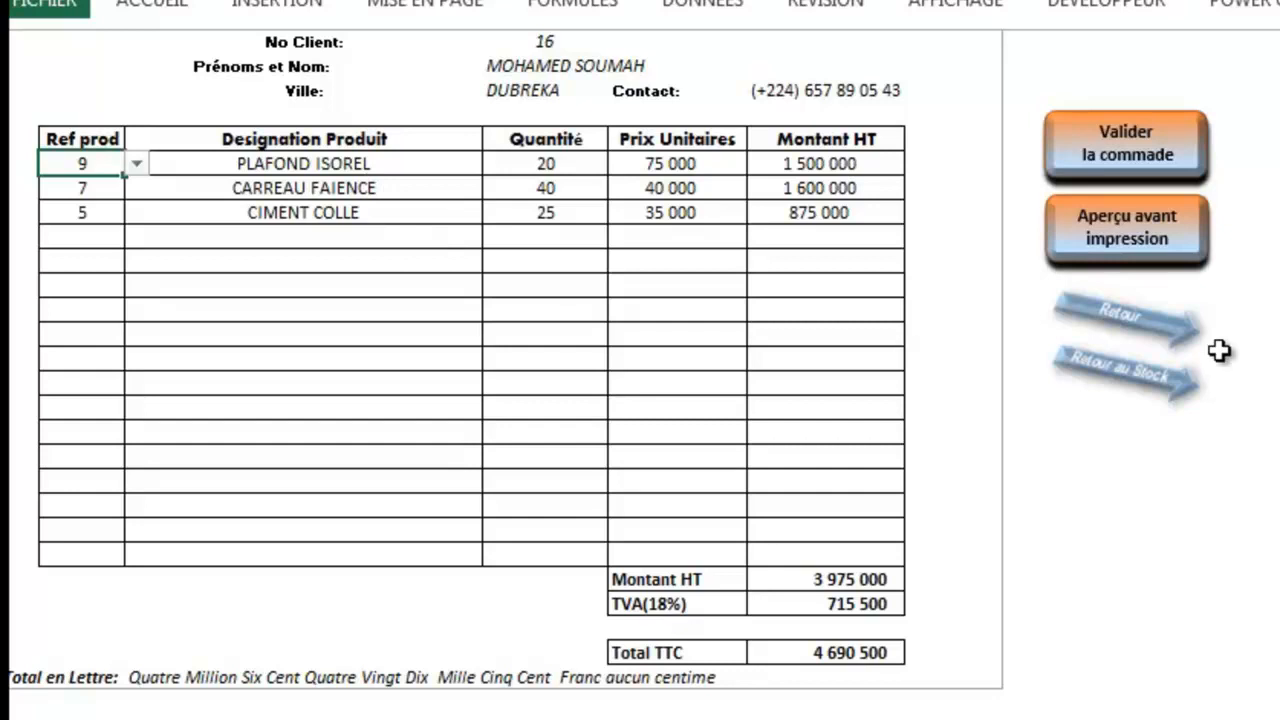
pyautogui.click(1137, 390)
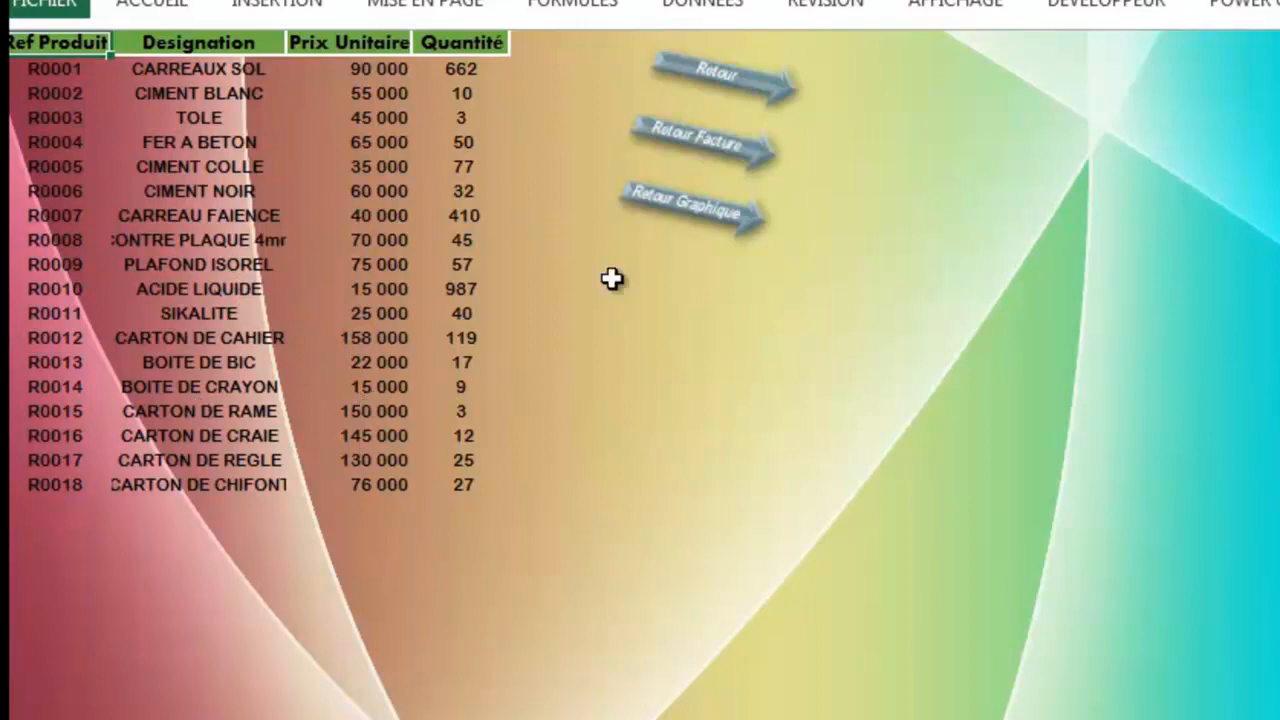
pyautogui.click(706, 159)
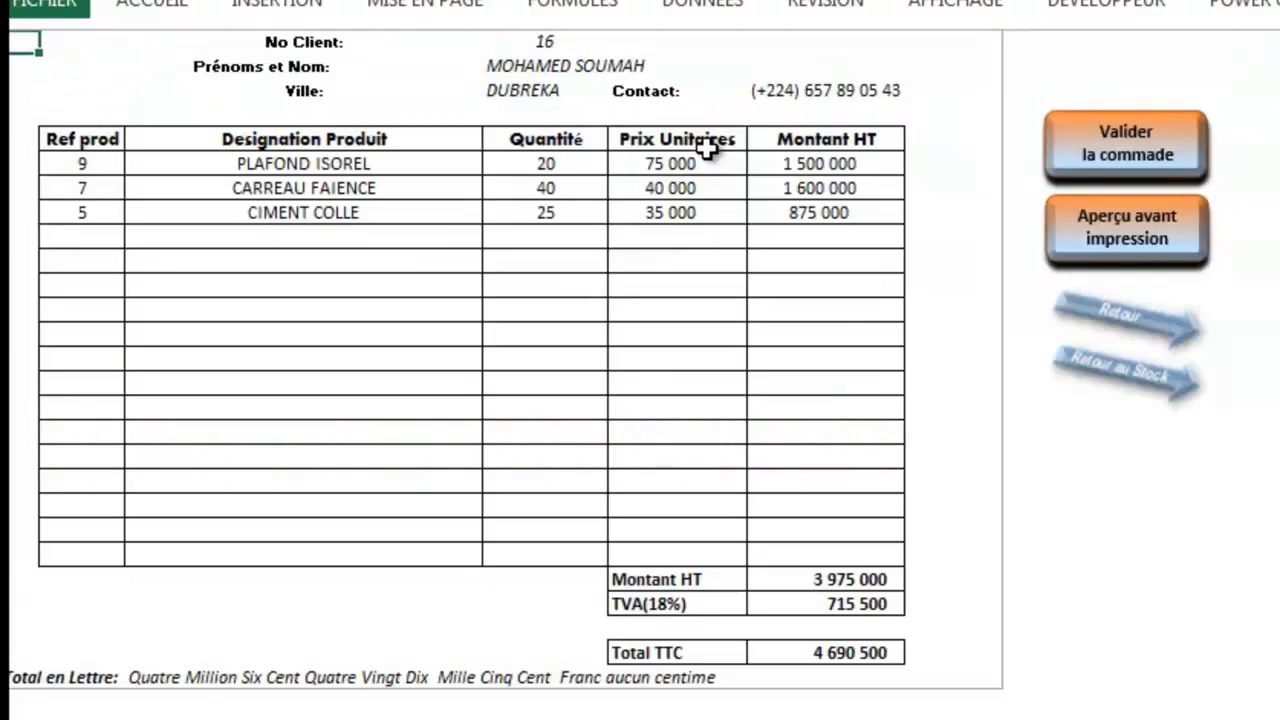
# Step: Set the second invoice line's product to R0014 and clear all three quantities
pyautogui.click(90, 191)
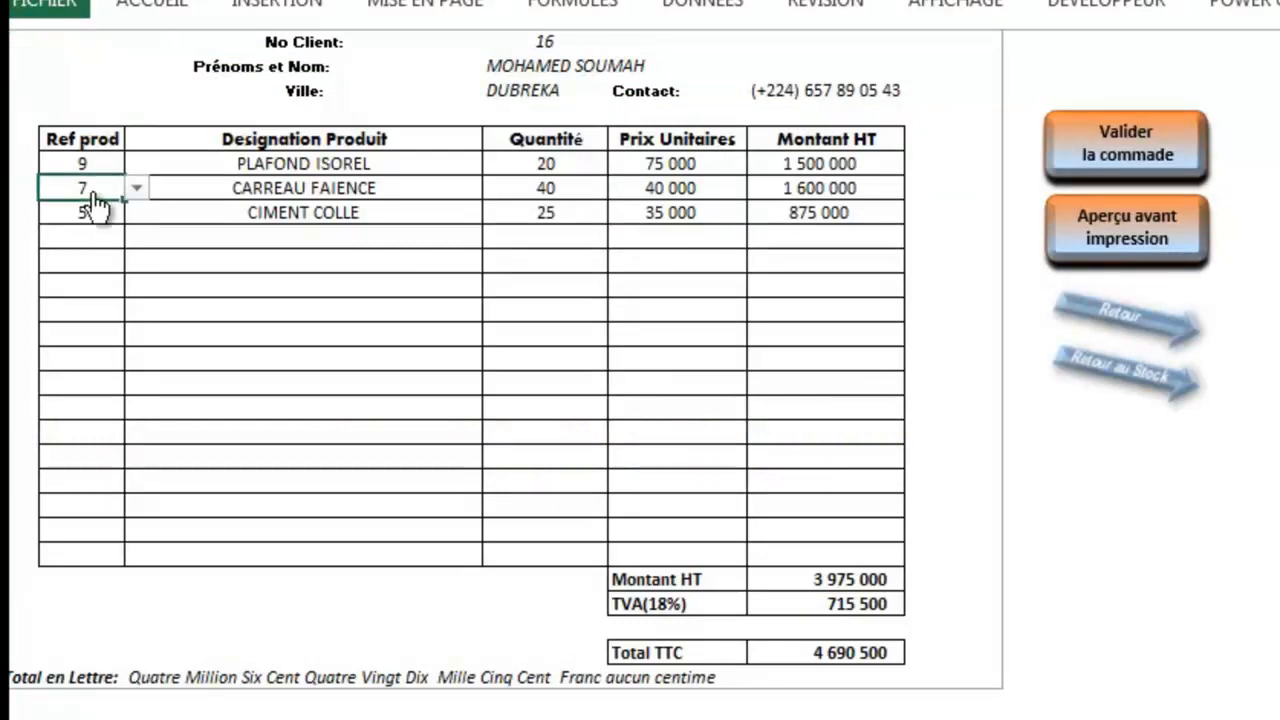
pyautogui.click(136, 188)
pyautogui.click(146, 305)
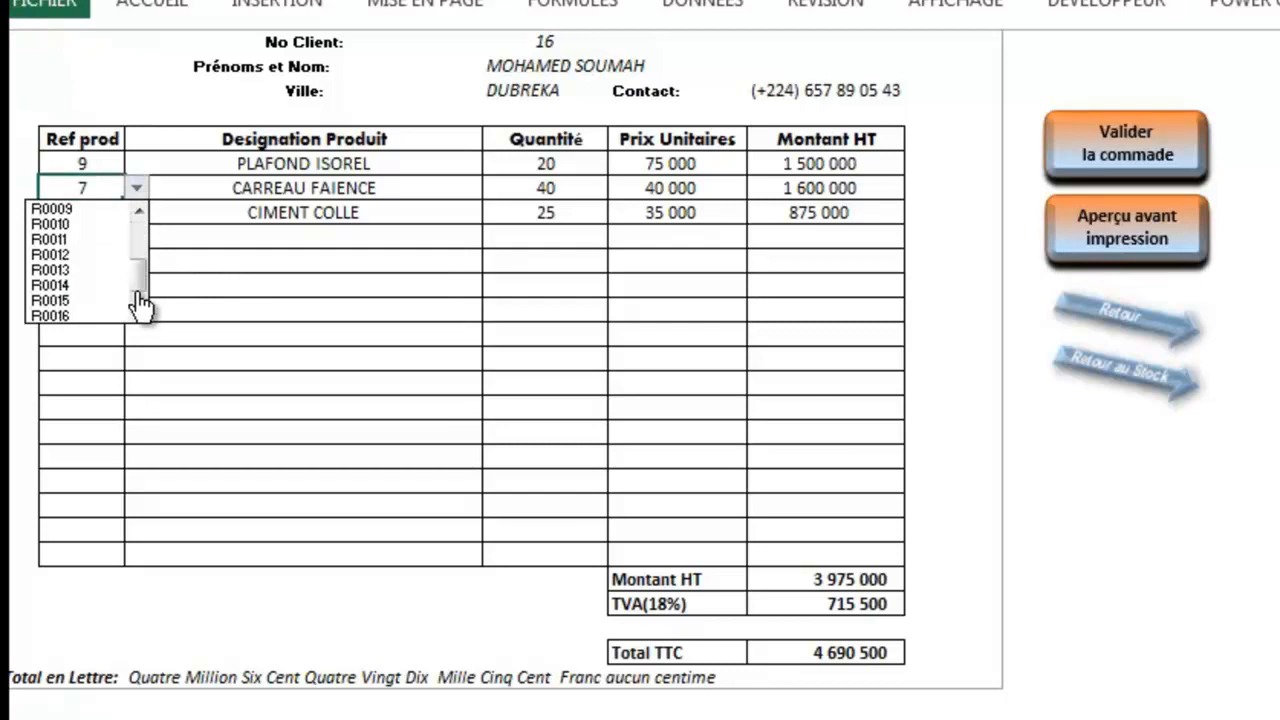
pyautogui.click(106, 288)
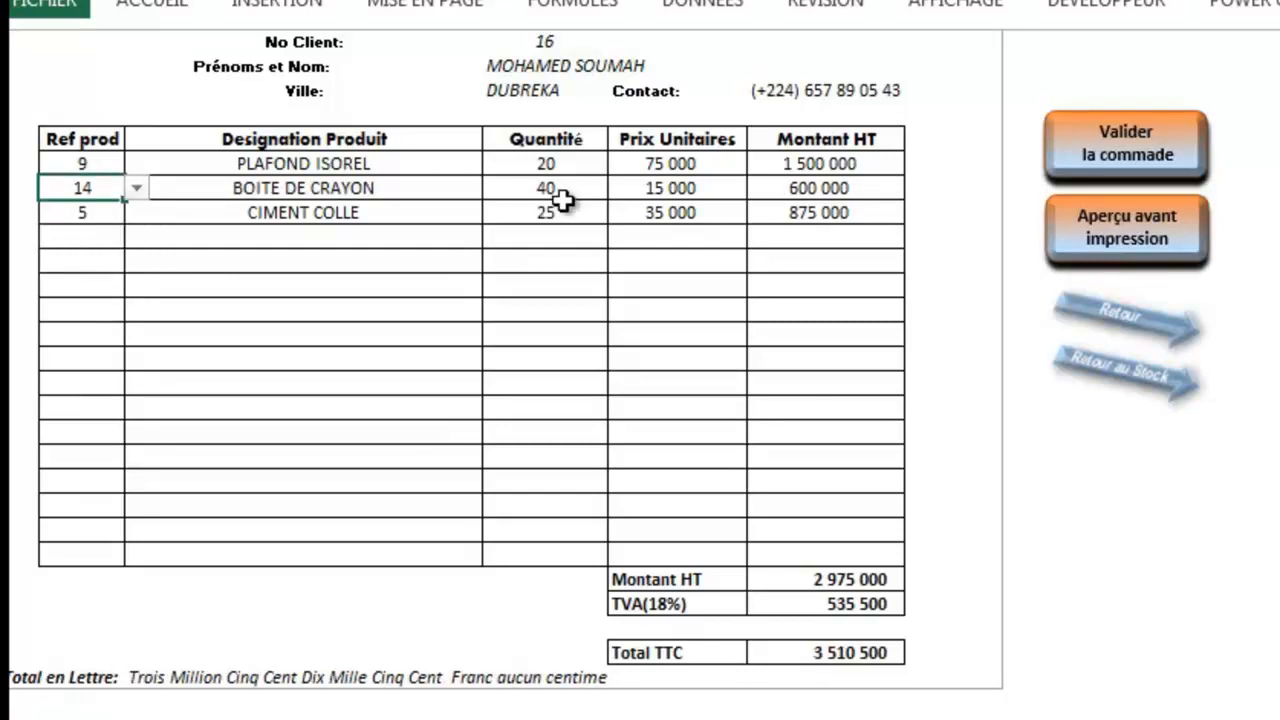
pyautogui.moveTo(567, 164); pyautogui.dragTo(567, 203)
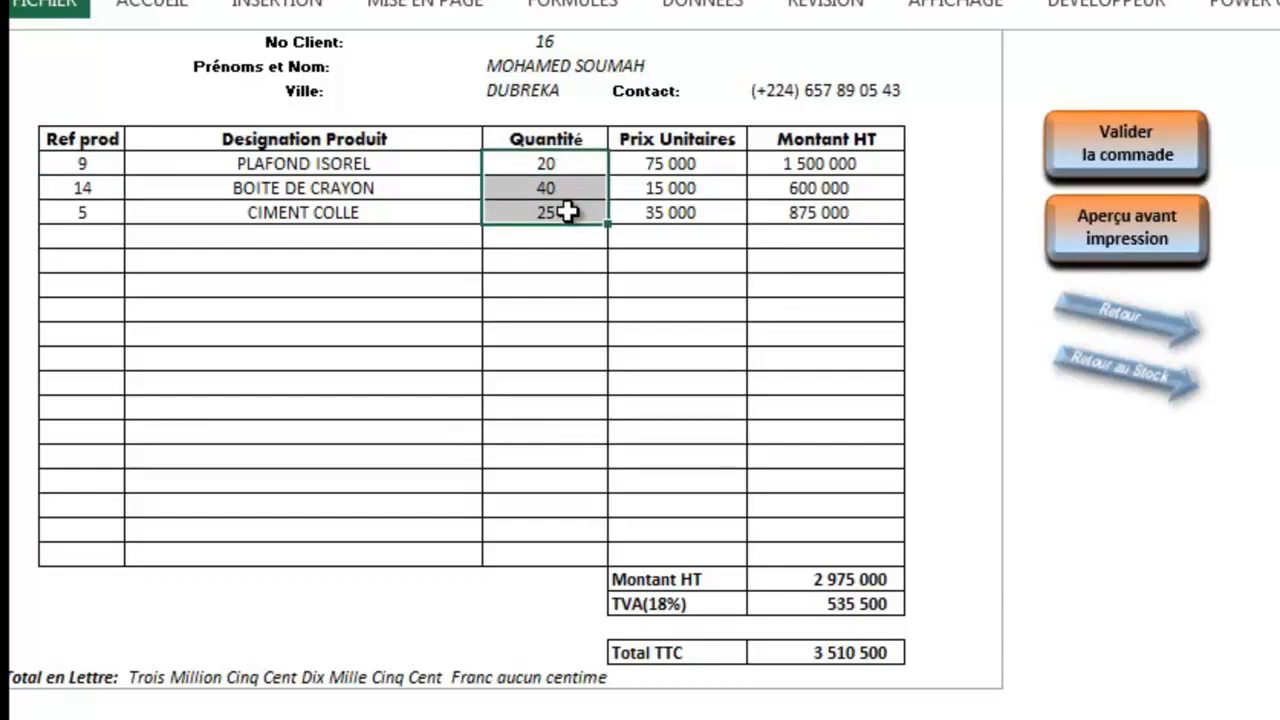
pyautogui.press('Delete')
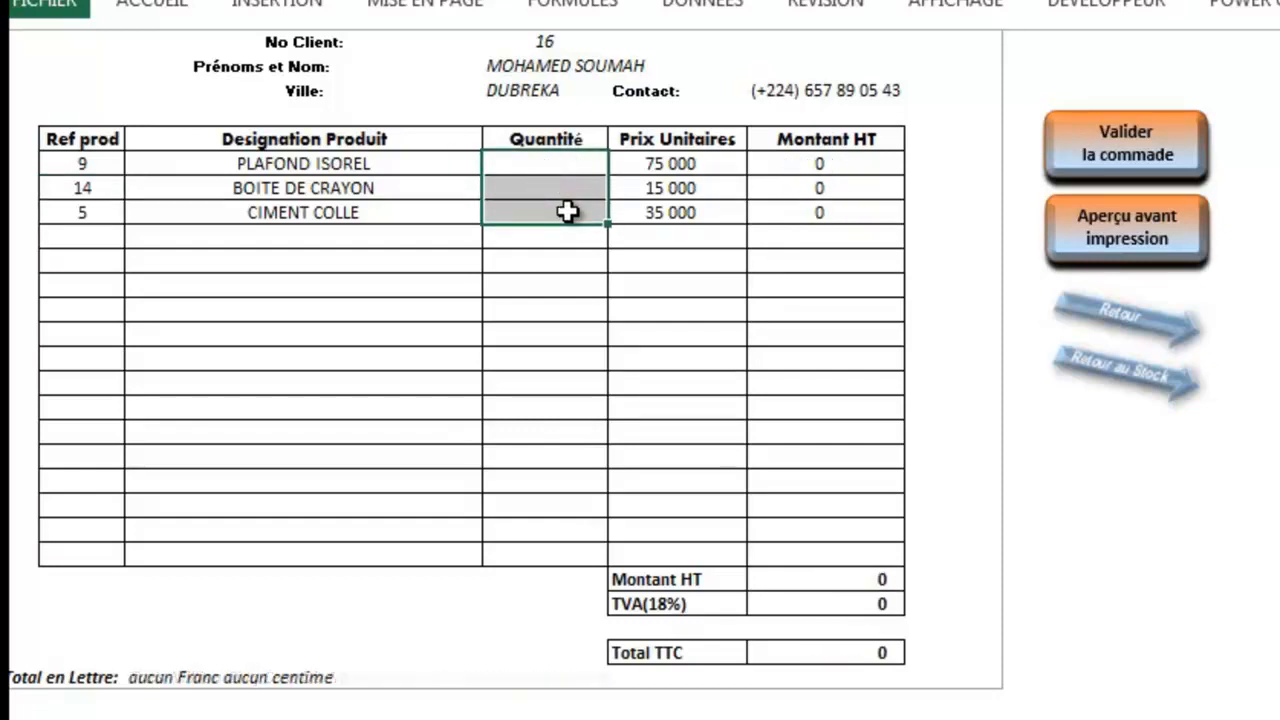
# Step: Choose a different client number for the order
pyautogui.click(560, 43)
pyautogui.click(622, 42)
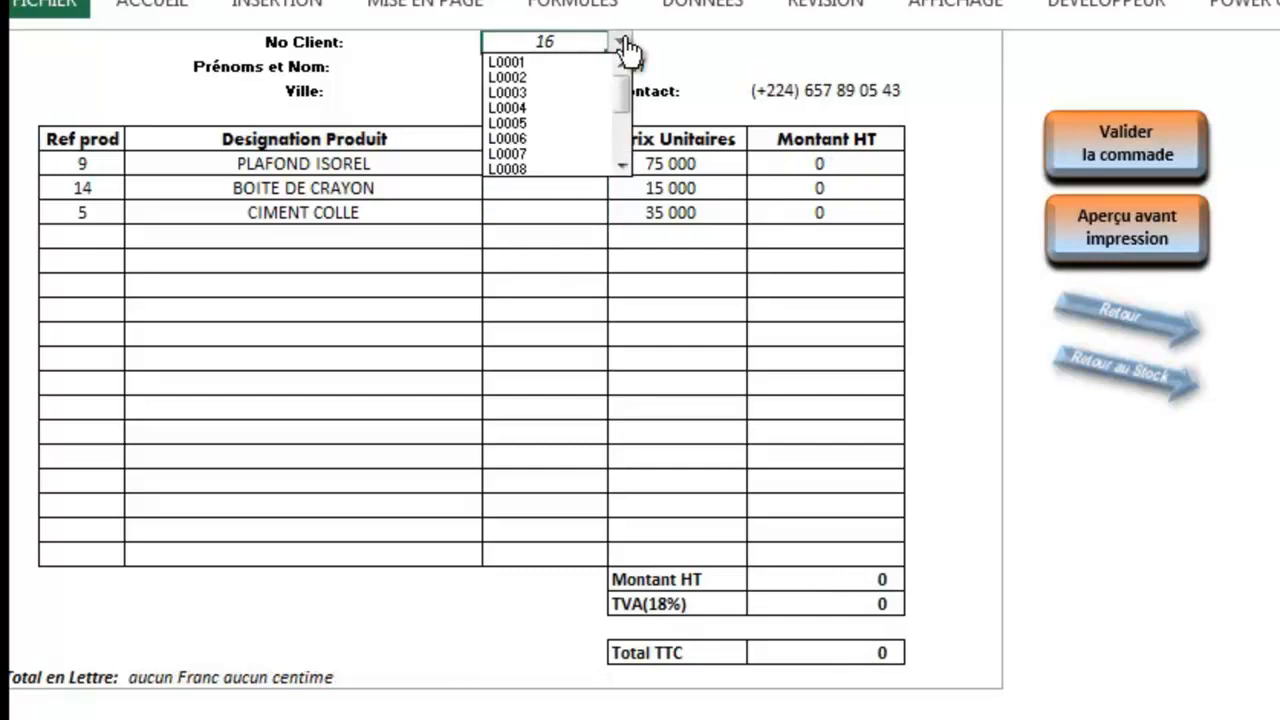
pyautogui.click(622, 166)
pyautogui.click(622, 166)
pyautogui.click(622, 166)
pyautogui.click(583, 154)
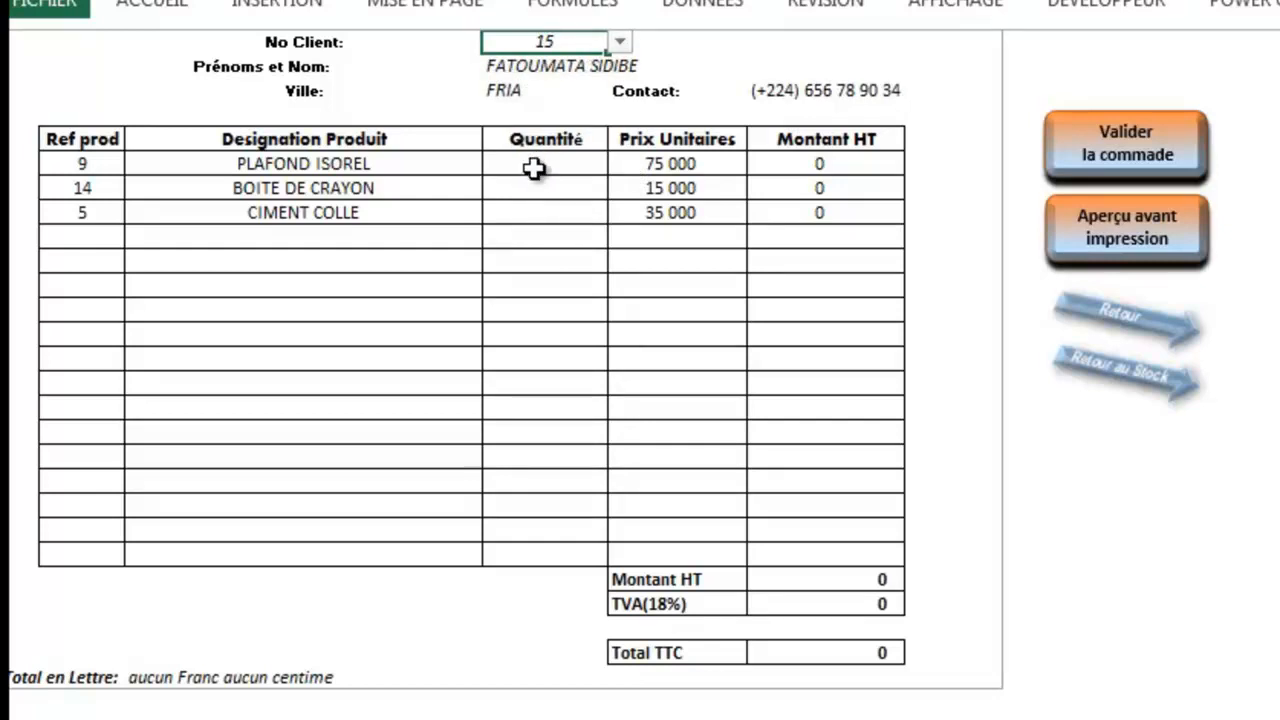
# Step: Enter quantities 23 for PLAFOND ISOREL, 10 for BOITE DE CRAYON and 15 for CIMENT COLLE
pyautogui.click(534, 168)
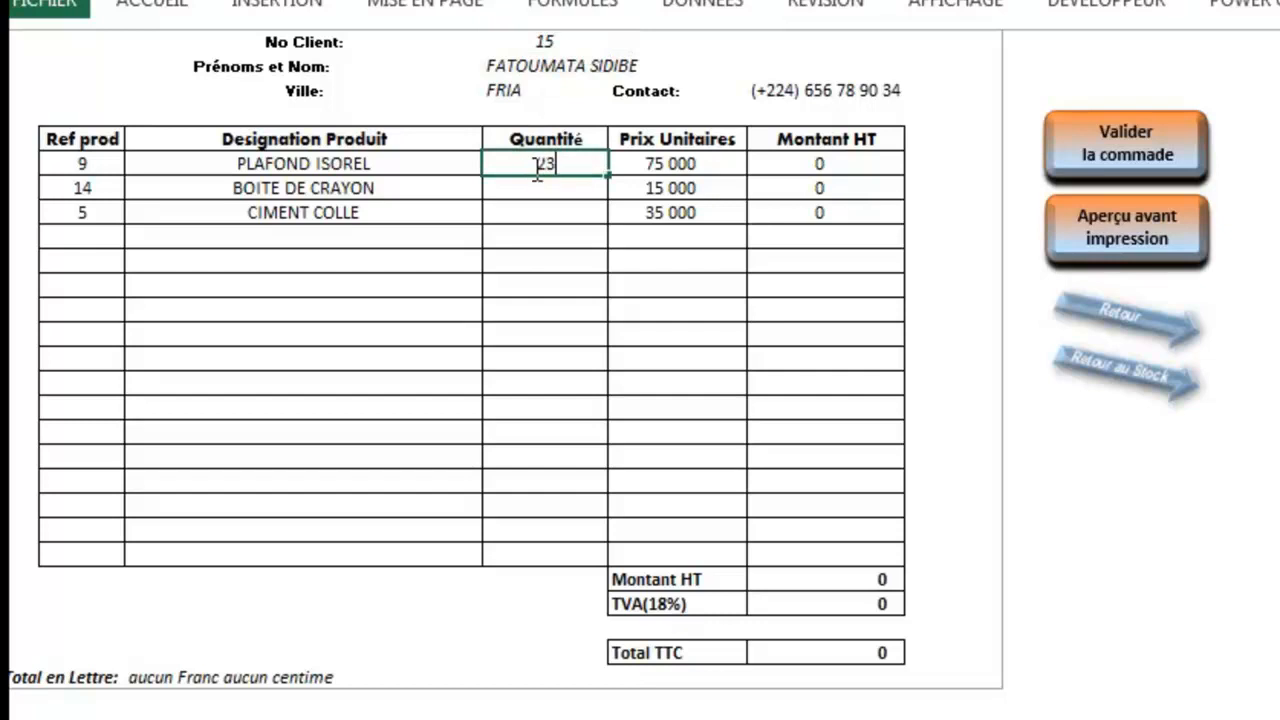
pyautogui.press('Return')
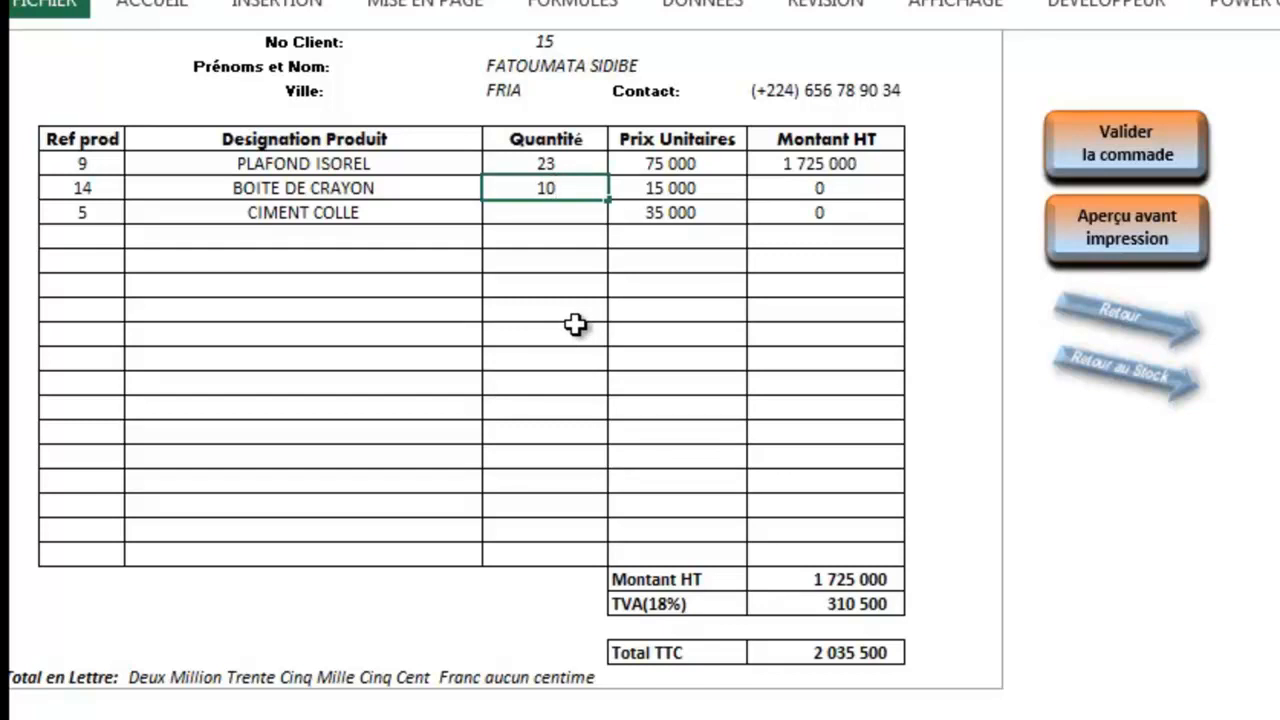
pyautogui.press('Return')
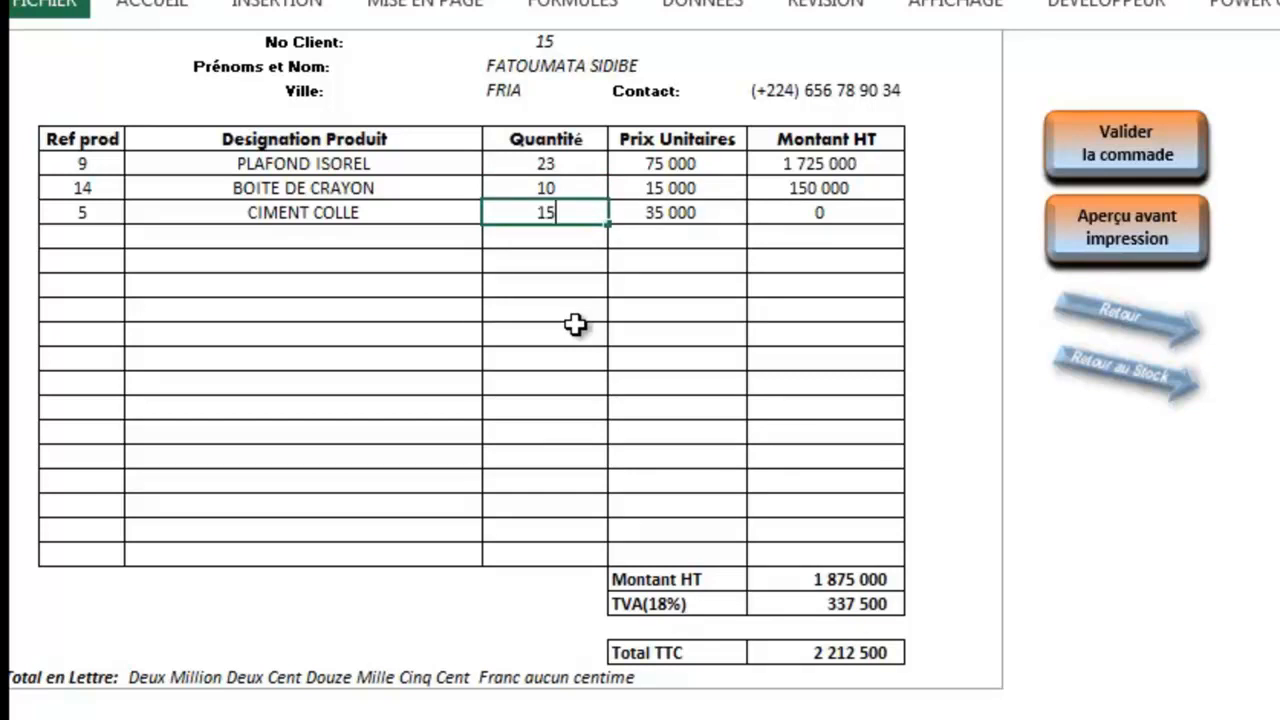
pyautogui.press('Return')
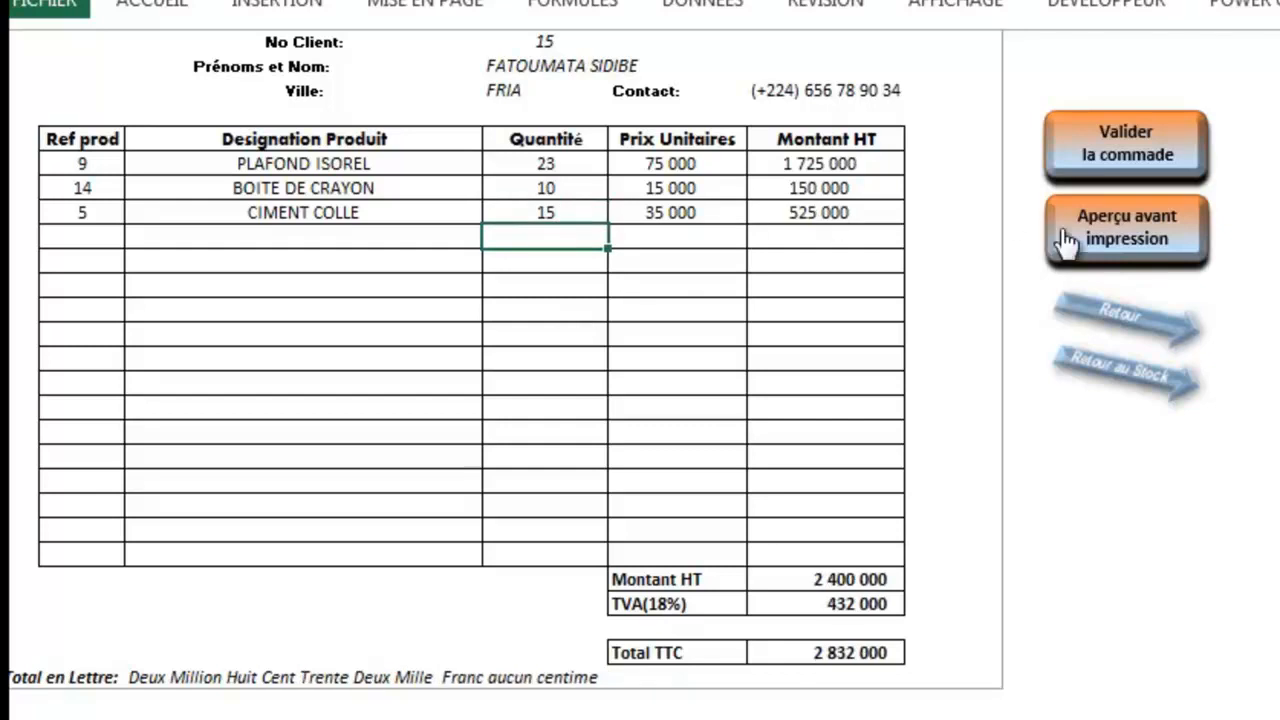
# Step: Validate the order and acknowledge the BOITE DE CRAYON stock shortage warning
pyautogui.click(1127, 175)
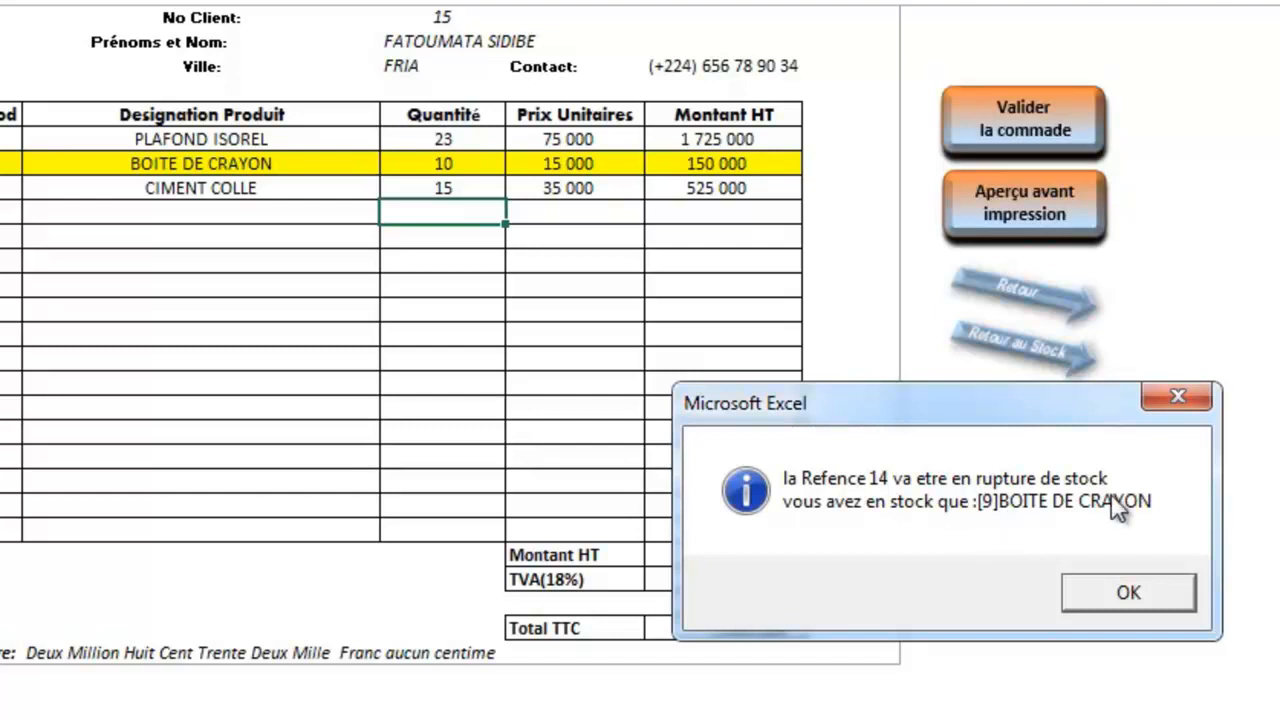
pyautogui.click(1147, 596)
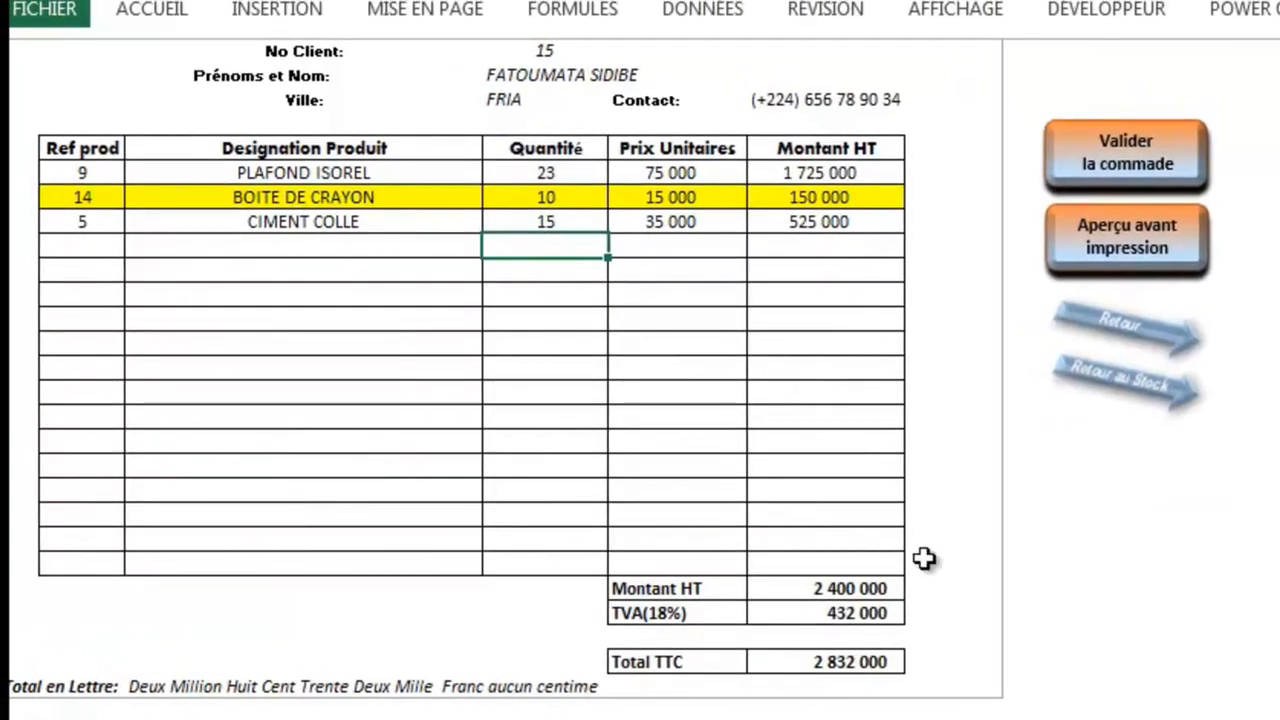
pyautogui.click(1145, 402)
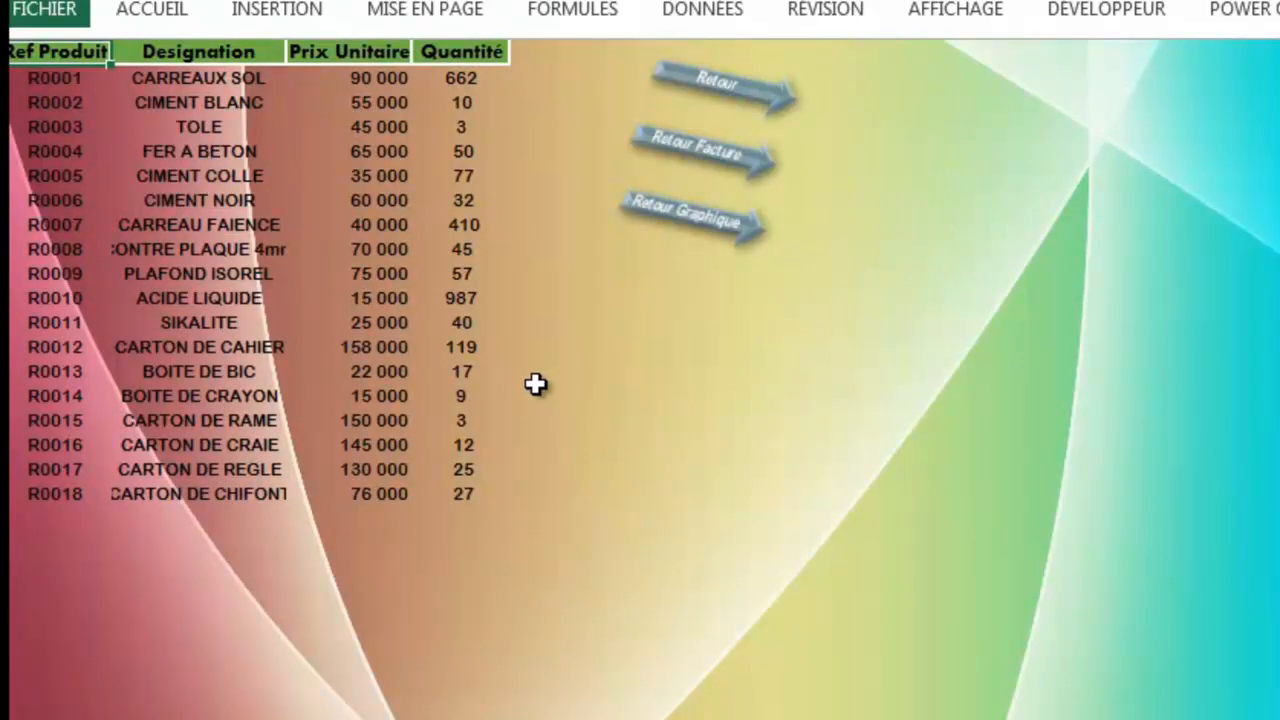
pyautogui.click(694, 152)
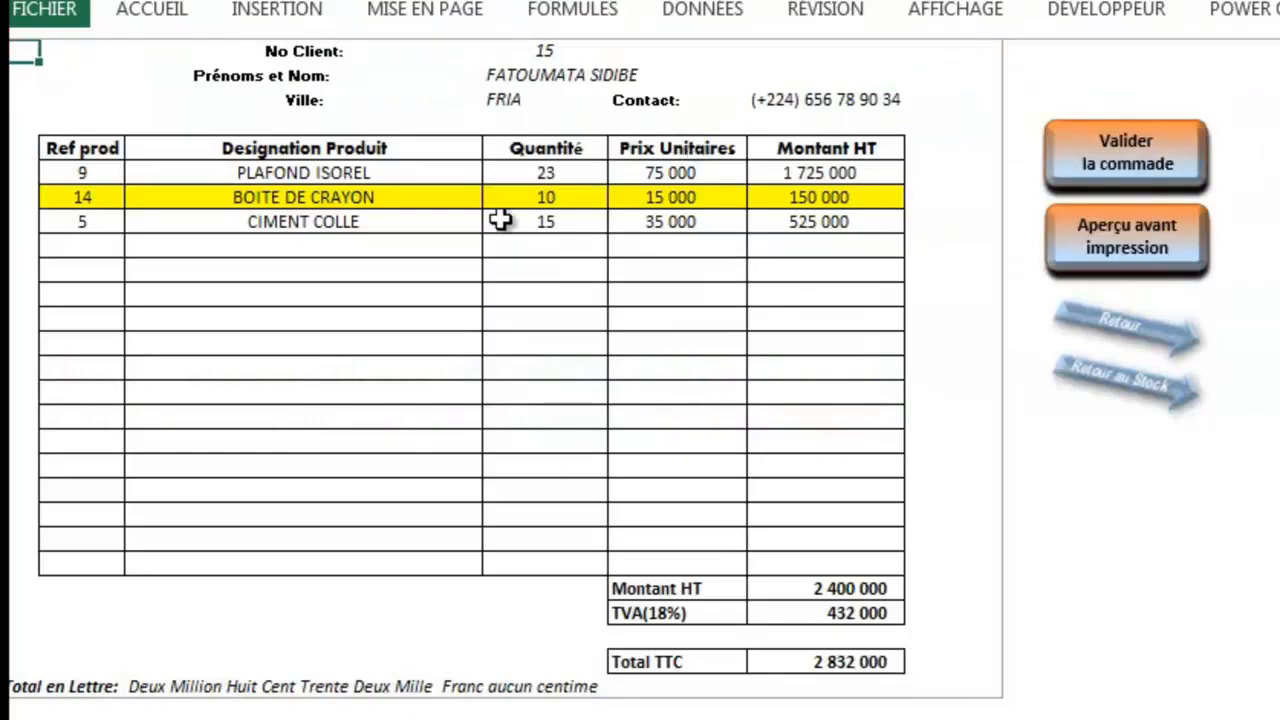
# Step: Lower BOITE DE CRAYON to 9, validate with stock update, check stock, and return to the invoice
pyautogui.click(557, 200)
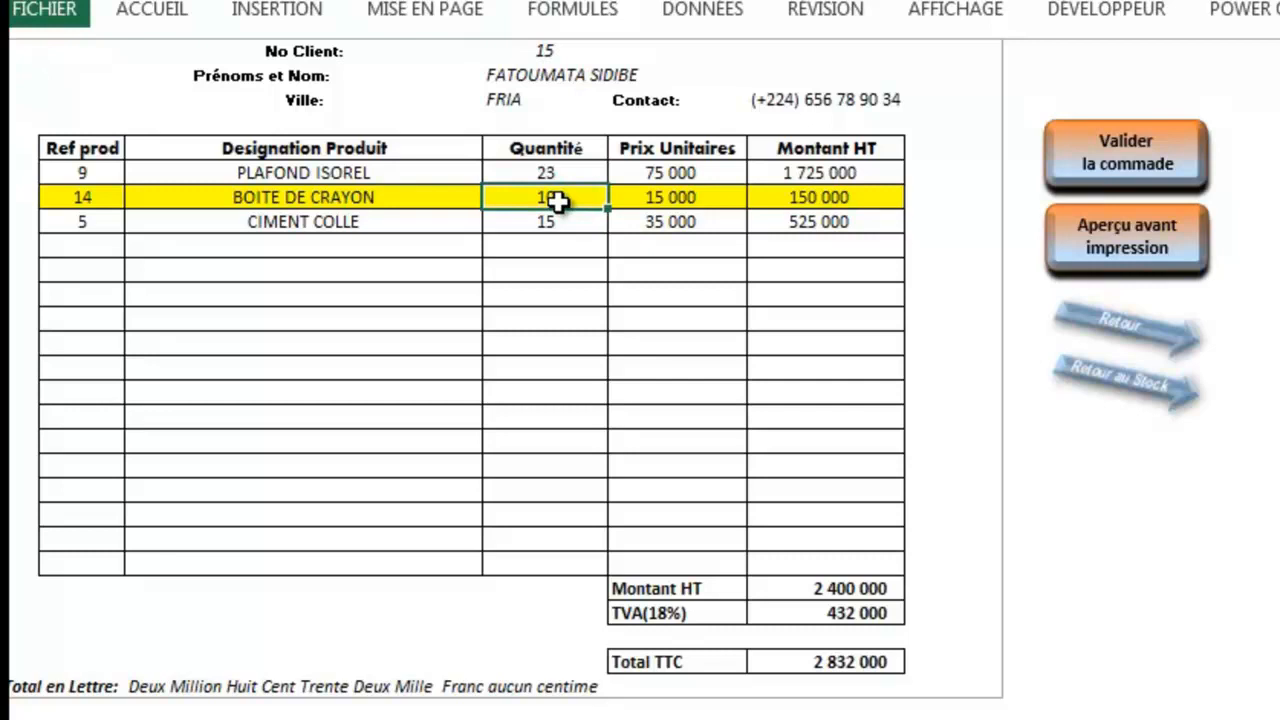
pyautogui.write('9')
pyautogui.click(1133, 195)
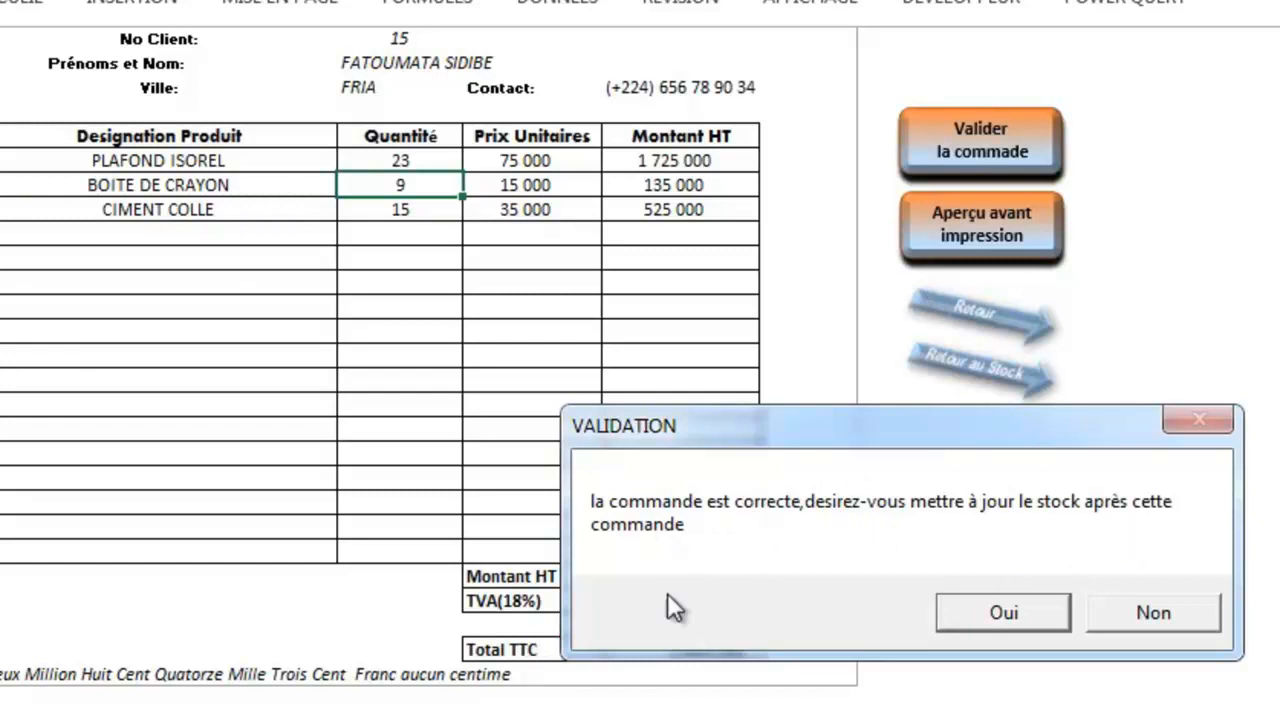
pyautogui.click(1028, 617)
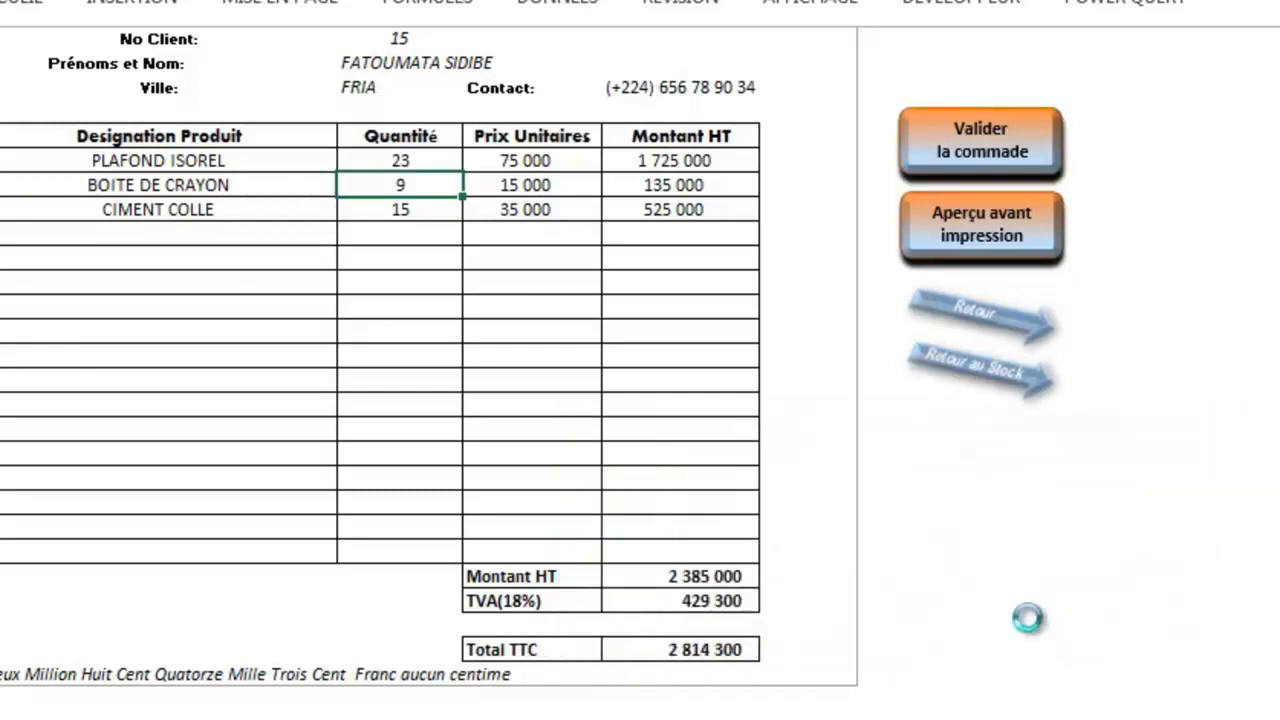
pyautogui.click(966, 372)
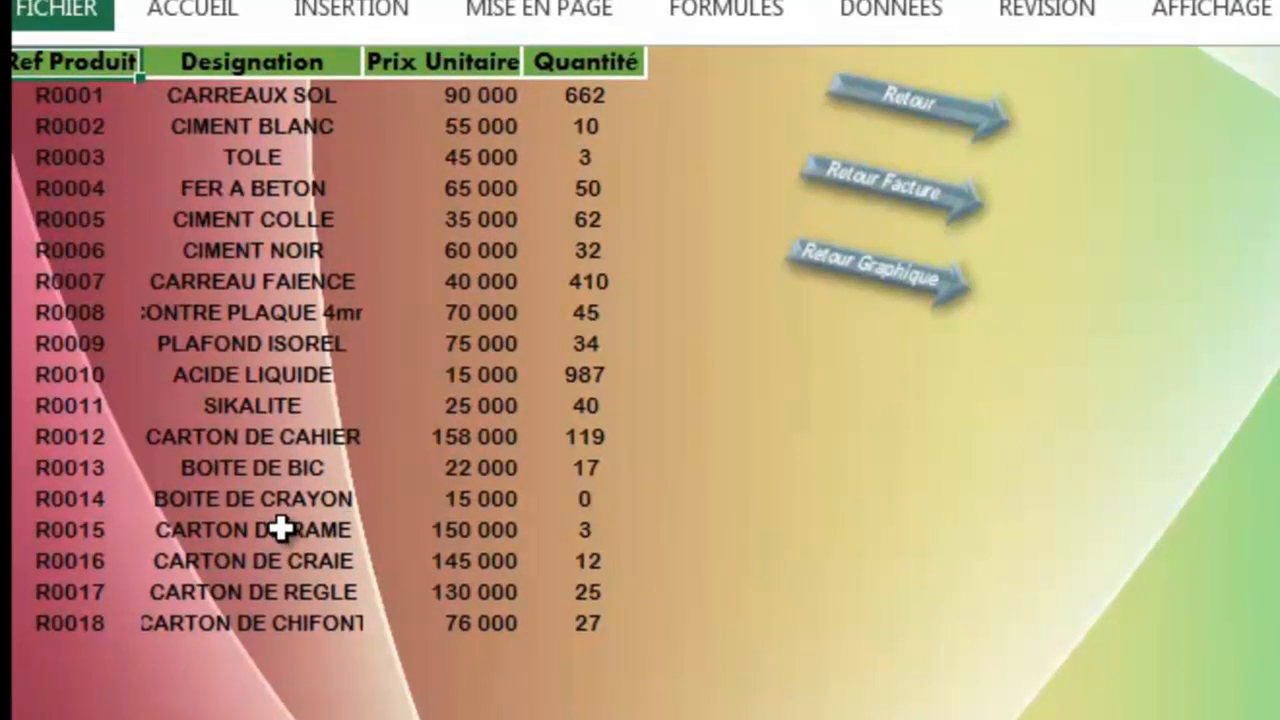
pyautogui.click(904, 218)
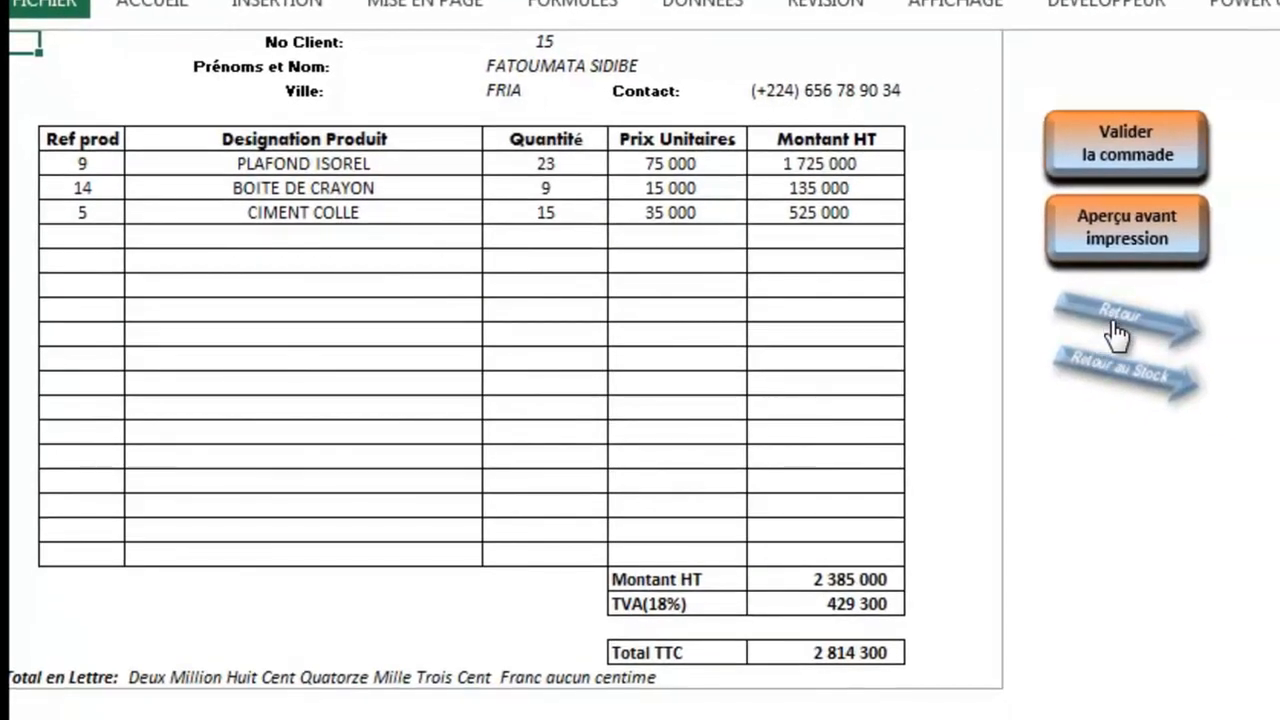
# Step: Go via SOMMAIRE to Statistique des Ventes, review Historique des Ventes, then return to the menu
pyautogui.click(1114, 330)
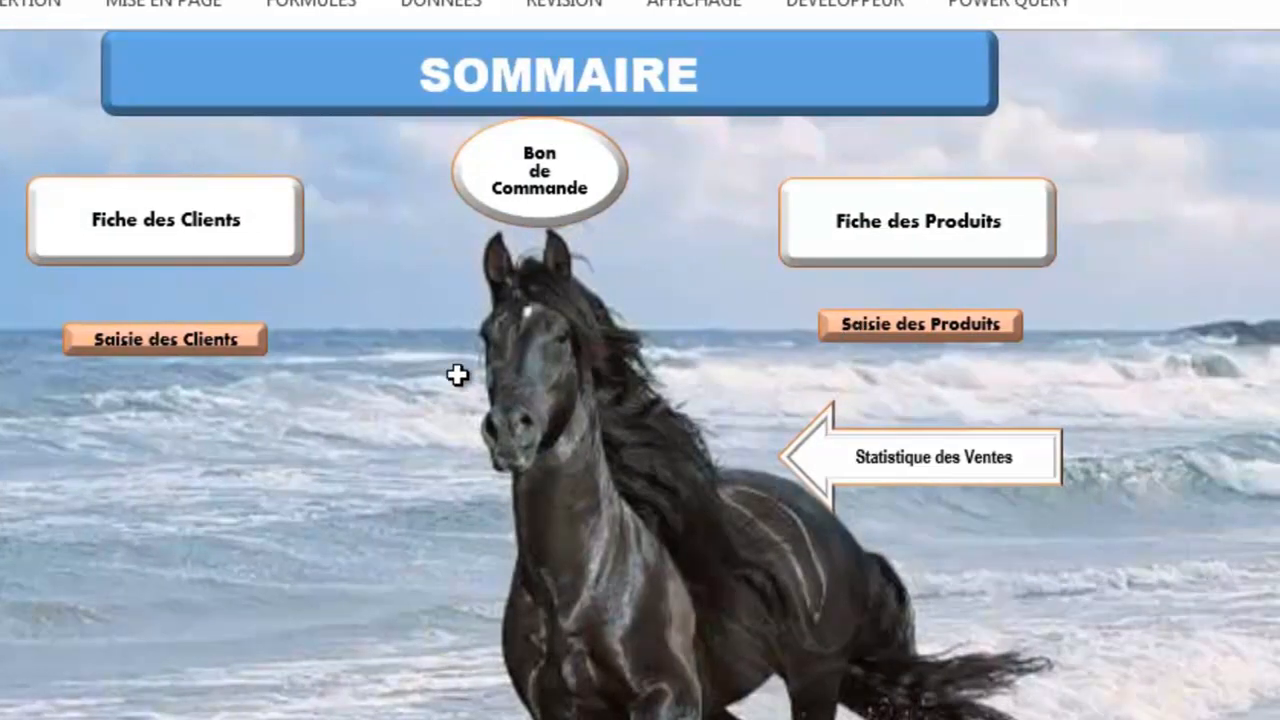
pyautogui.click(958, 484)
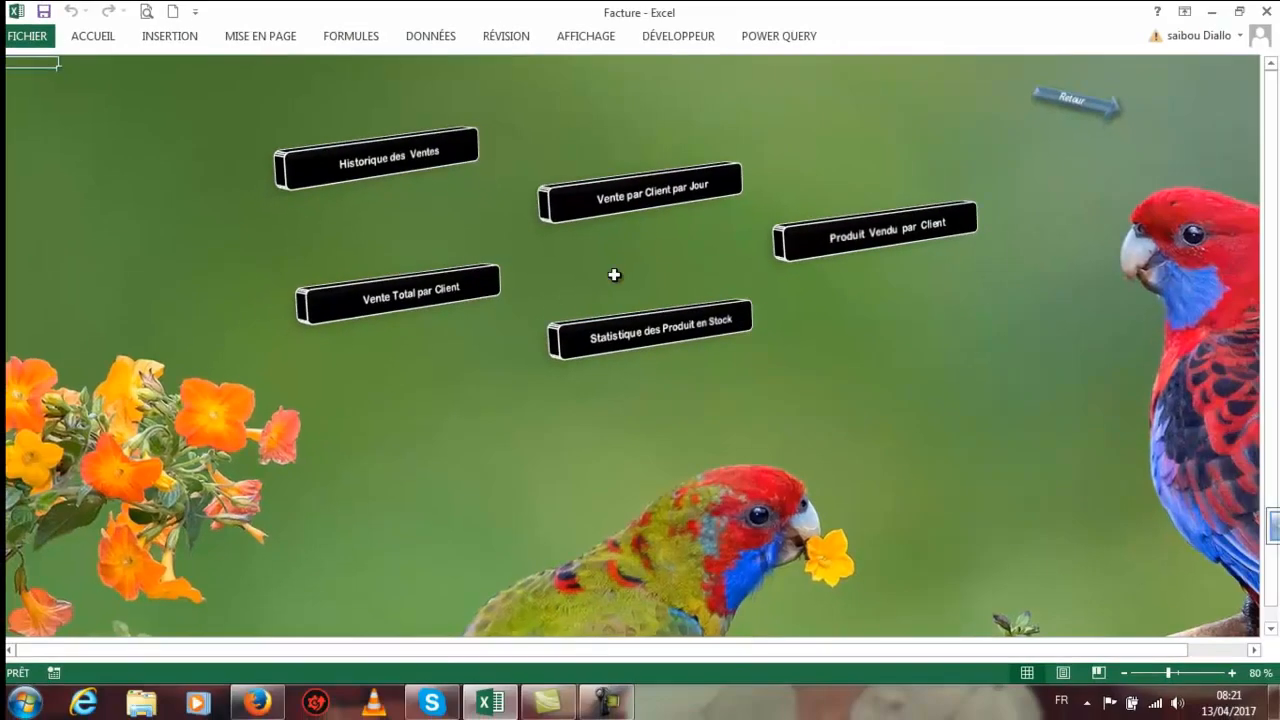
pyautogui.click(390, 165)
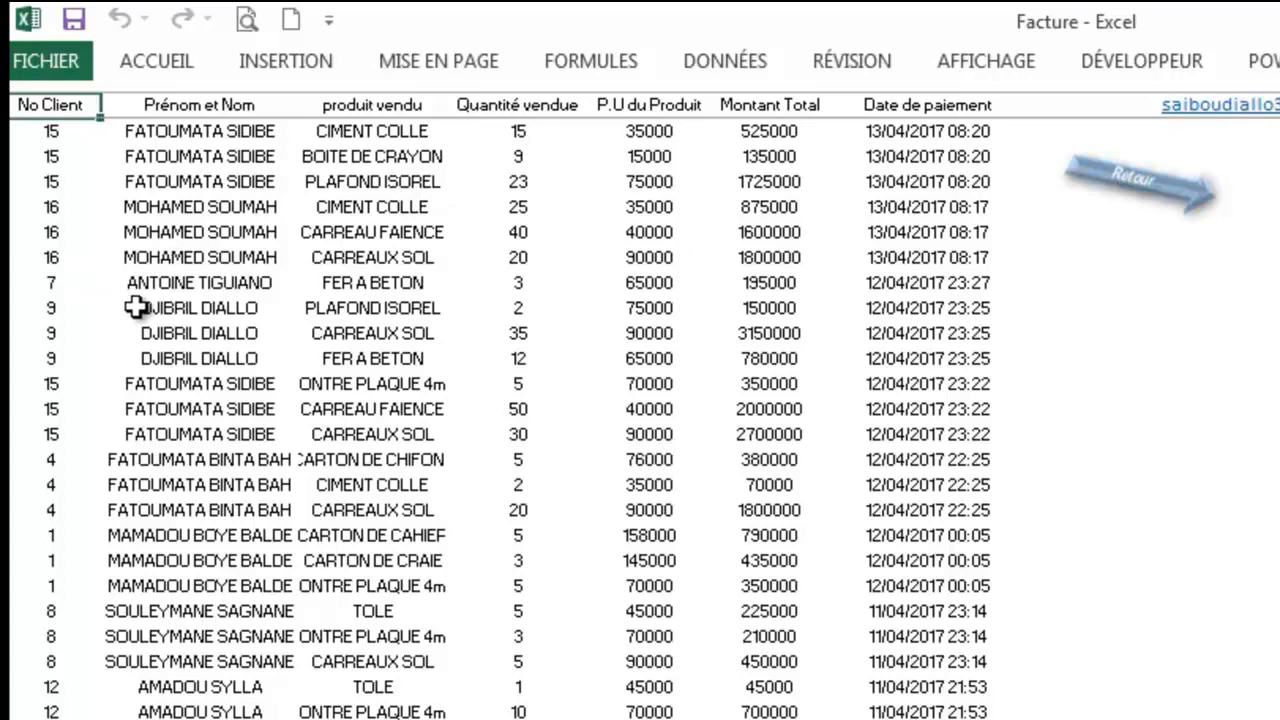
pyautogui.click(1165, 180)
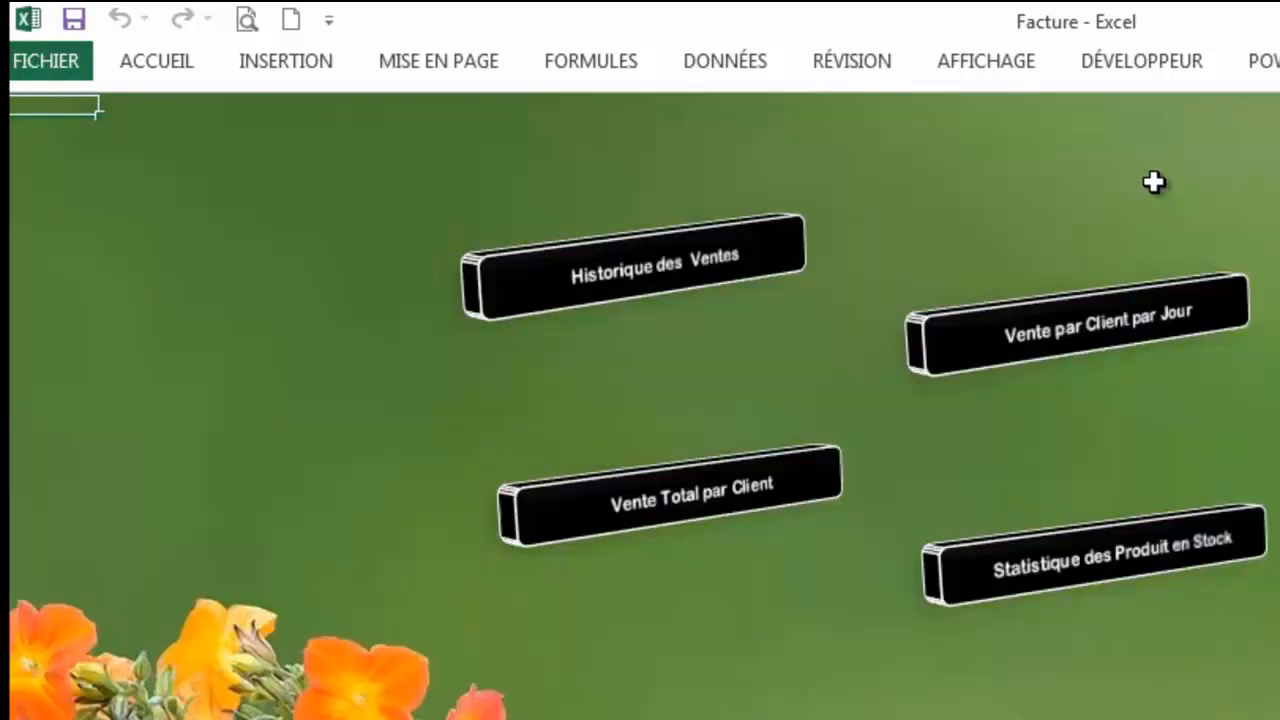
# Step: Open the 'Vente Total par Client' pivot table with its 64 933 000 grand total
pyautogui.click(660, 525)
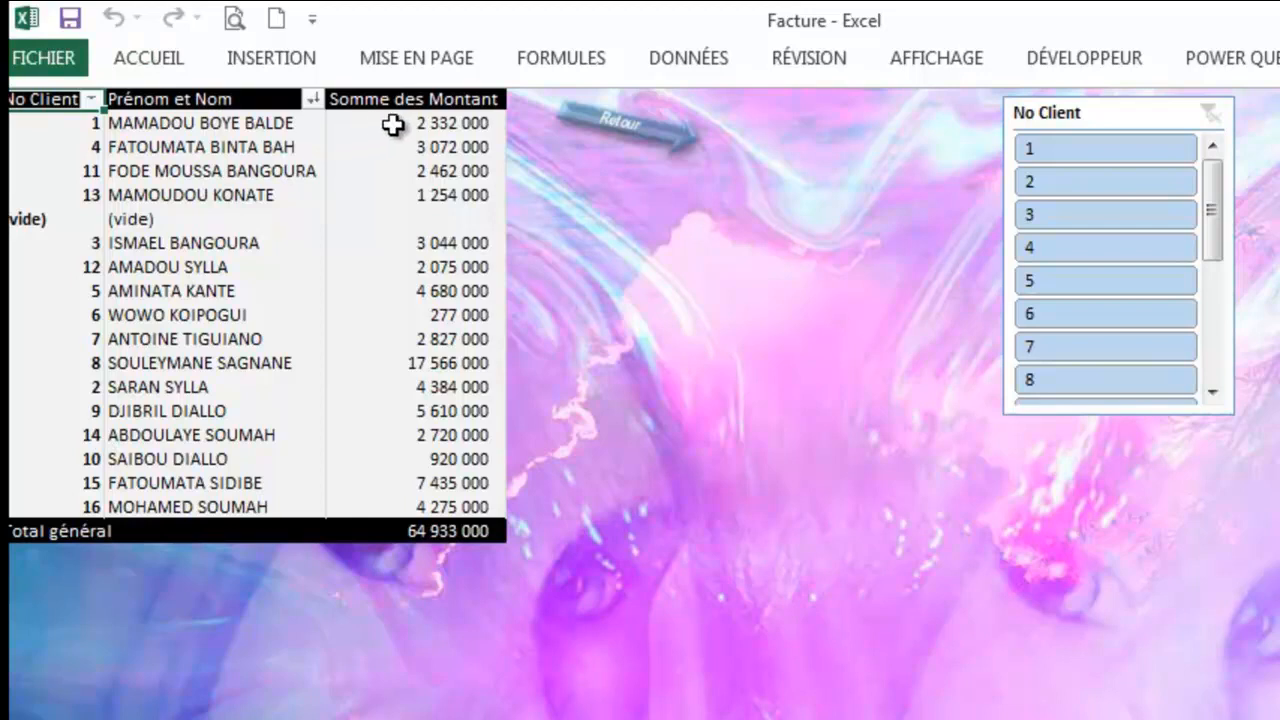
pyautogui.moveTo(408, 125)
# Step: Open the daily sales per client table and filter it by March, February, January, then April 2017
pyautogui.click(606, 143)
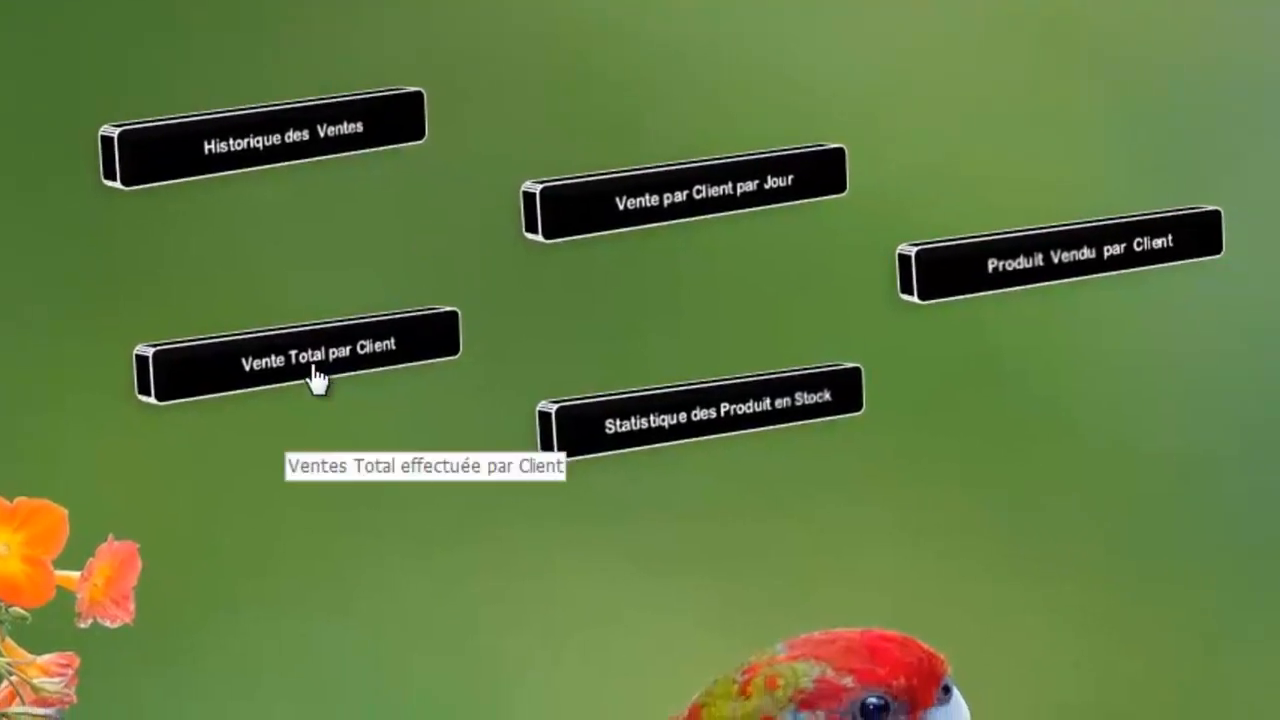
pyautogui.click(690, 220)
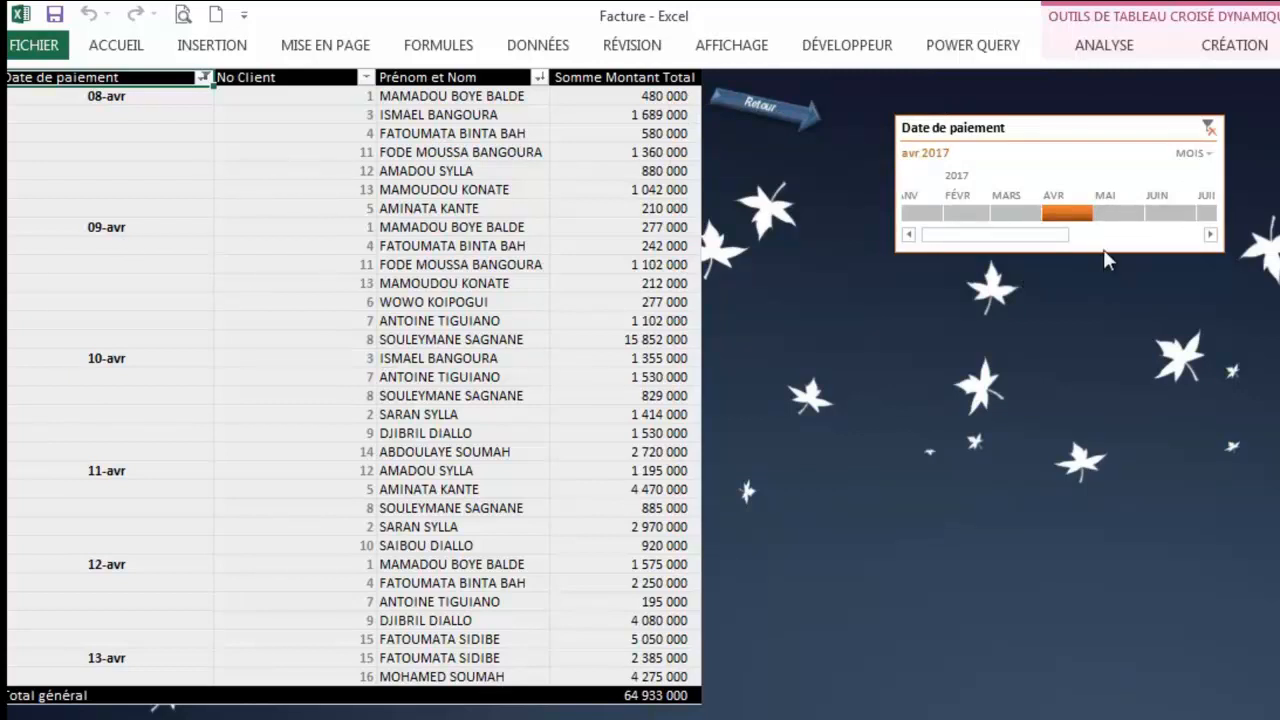
pyautogui.click(1024, 218)
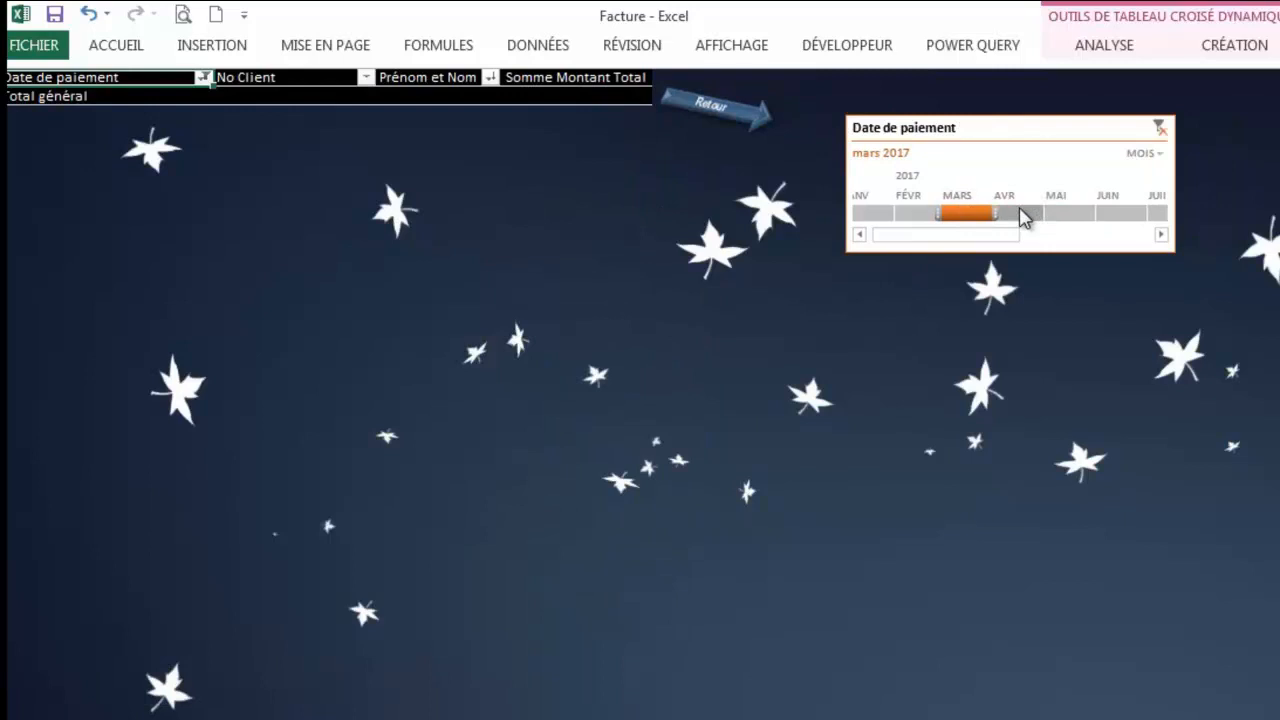
pyautogui.click(920, 215)
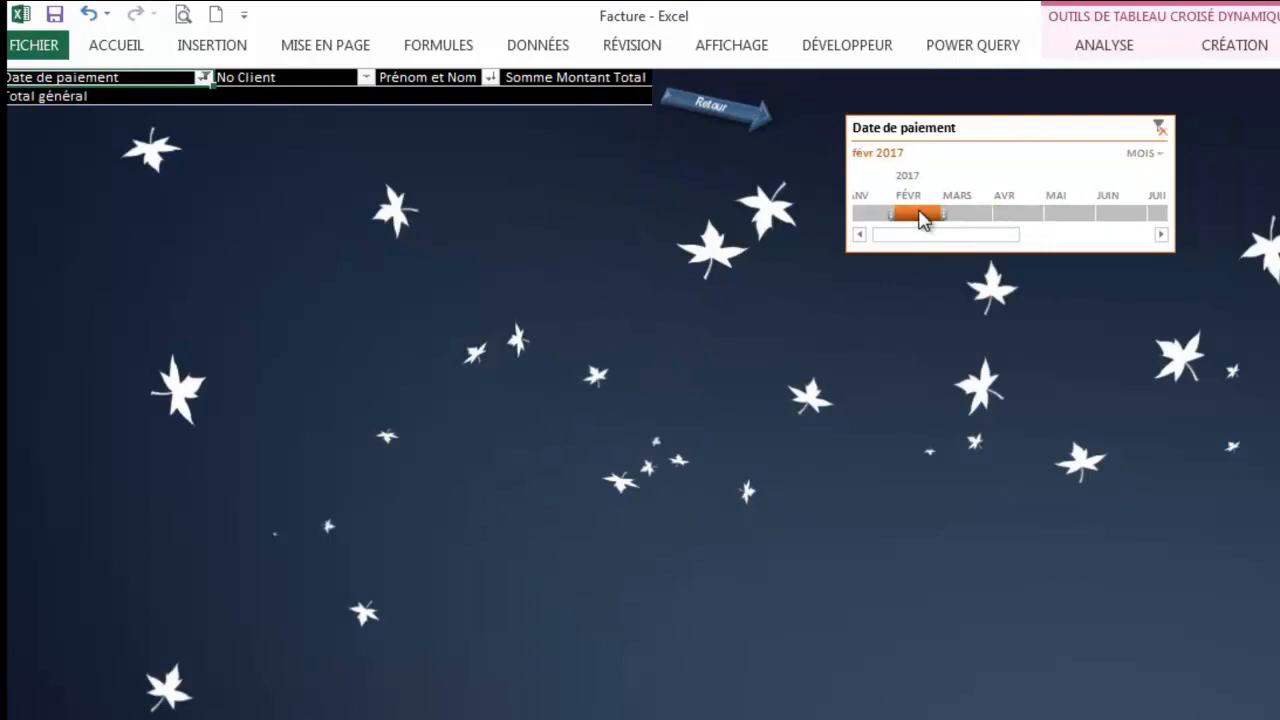
pyautogui.click(872, 215)
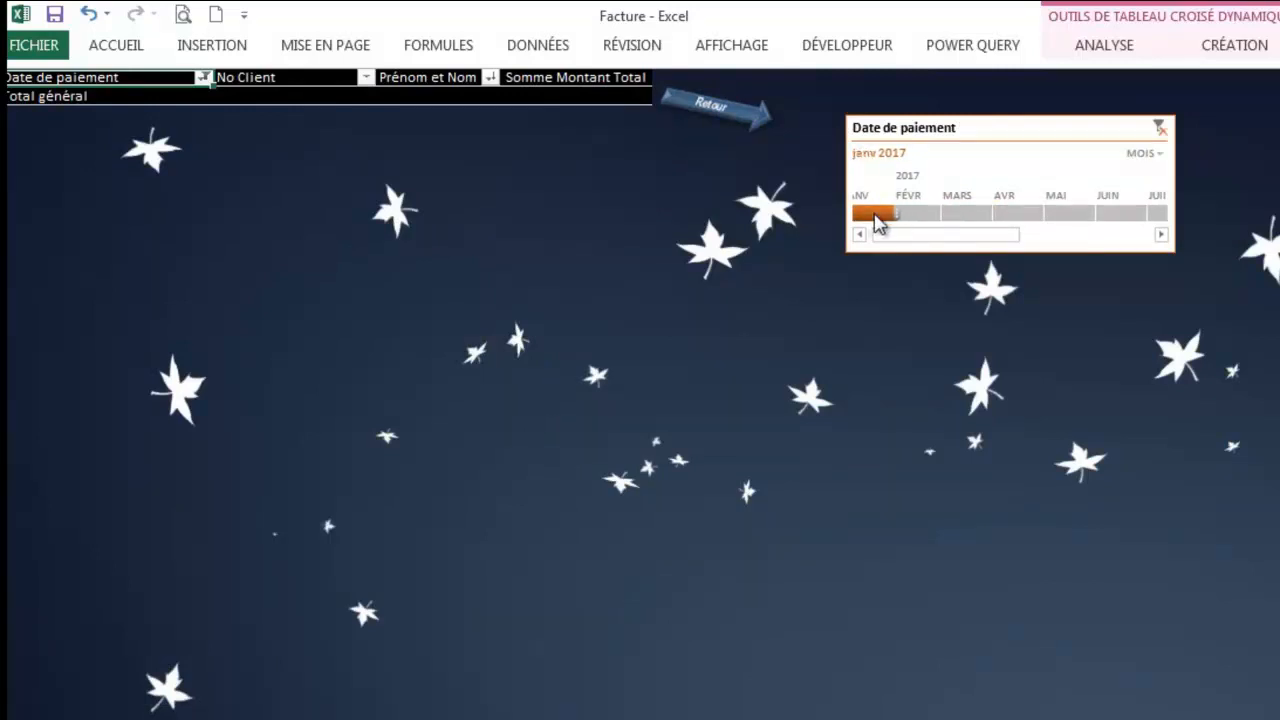
pyautogui.click(1020, 213)
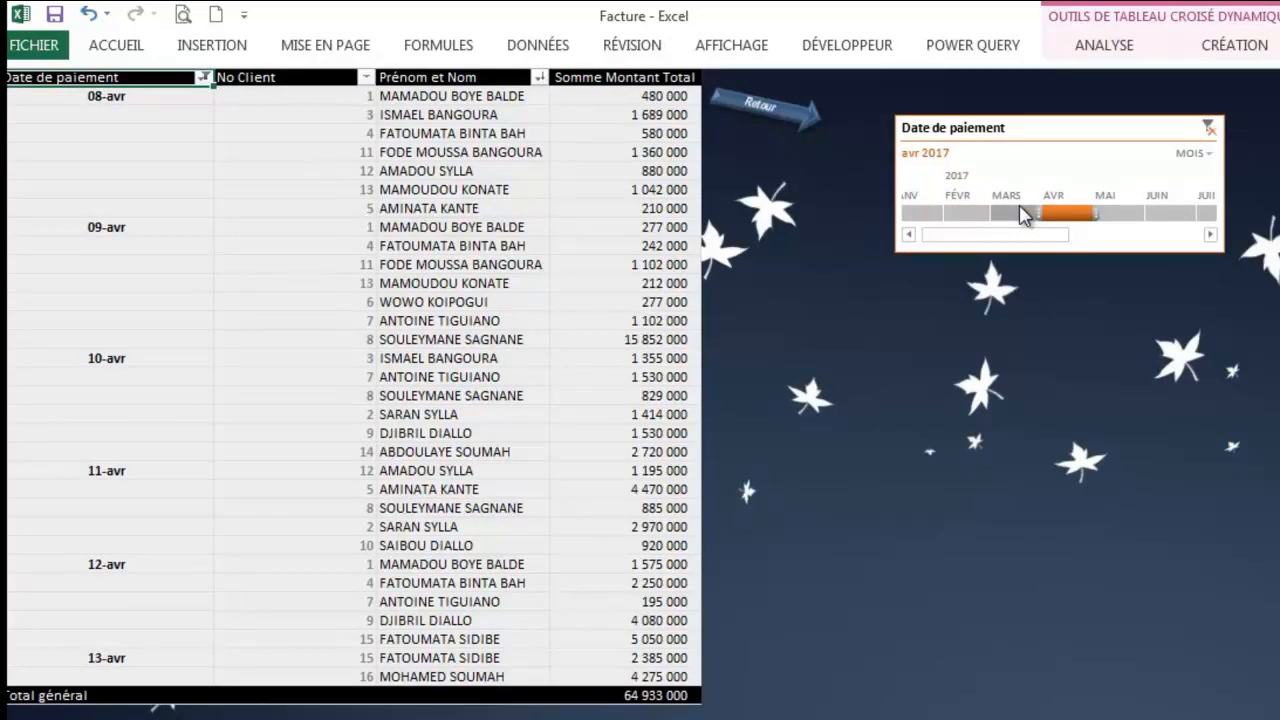
# Step: Switch the timeline to days and view sales for each day from 8 to 12 April 2017
pyautogui.click(1211, 157)
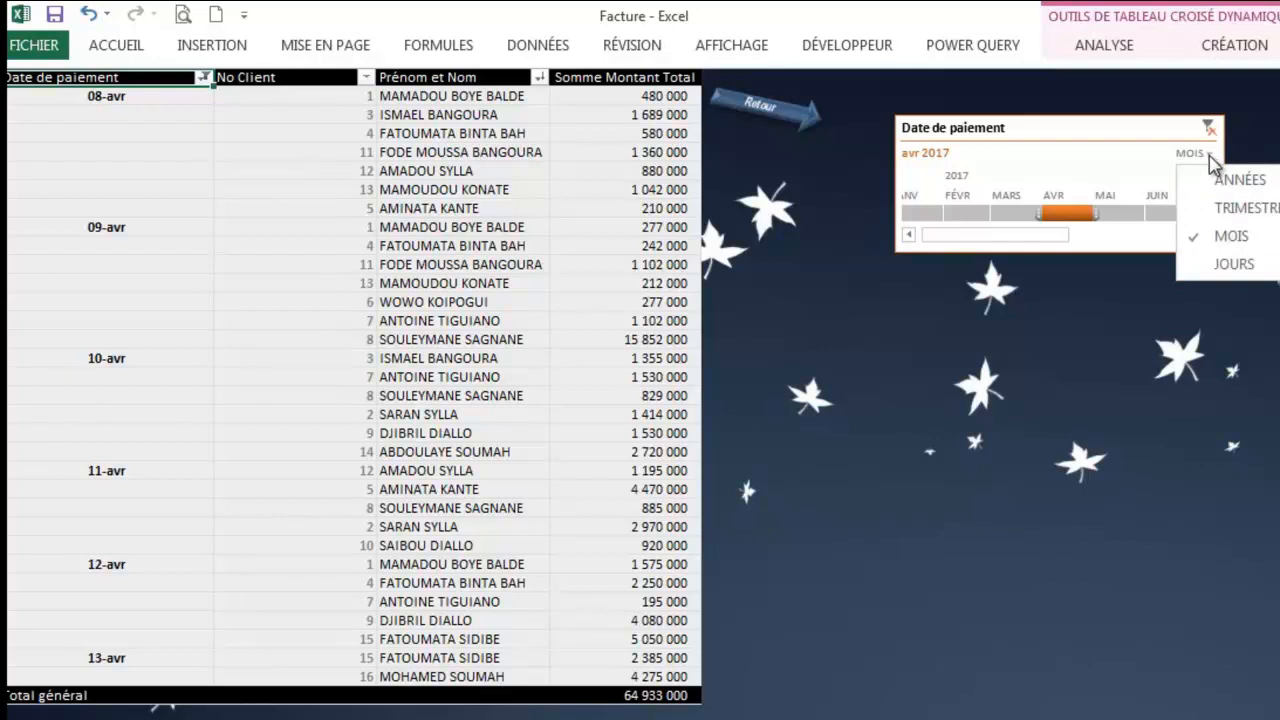
pyautogui.click(1228, 264)
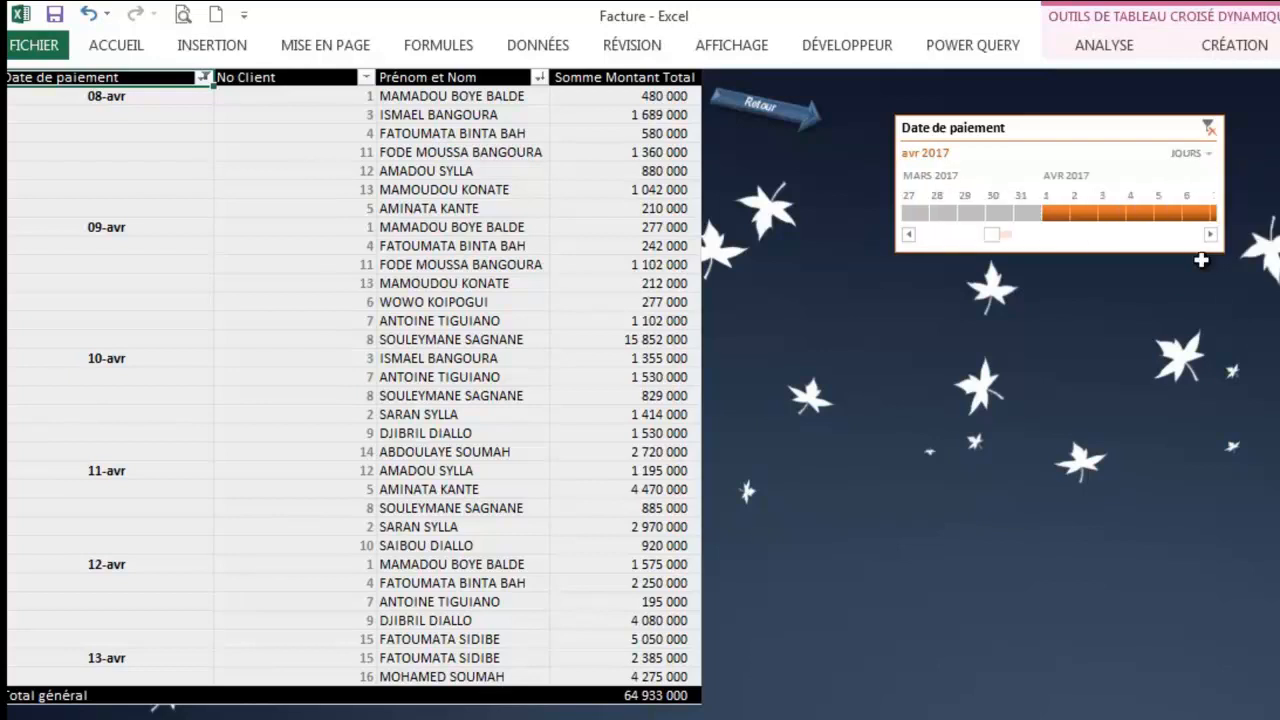
pyautogui.click(1210, 235)
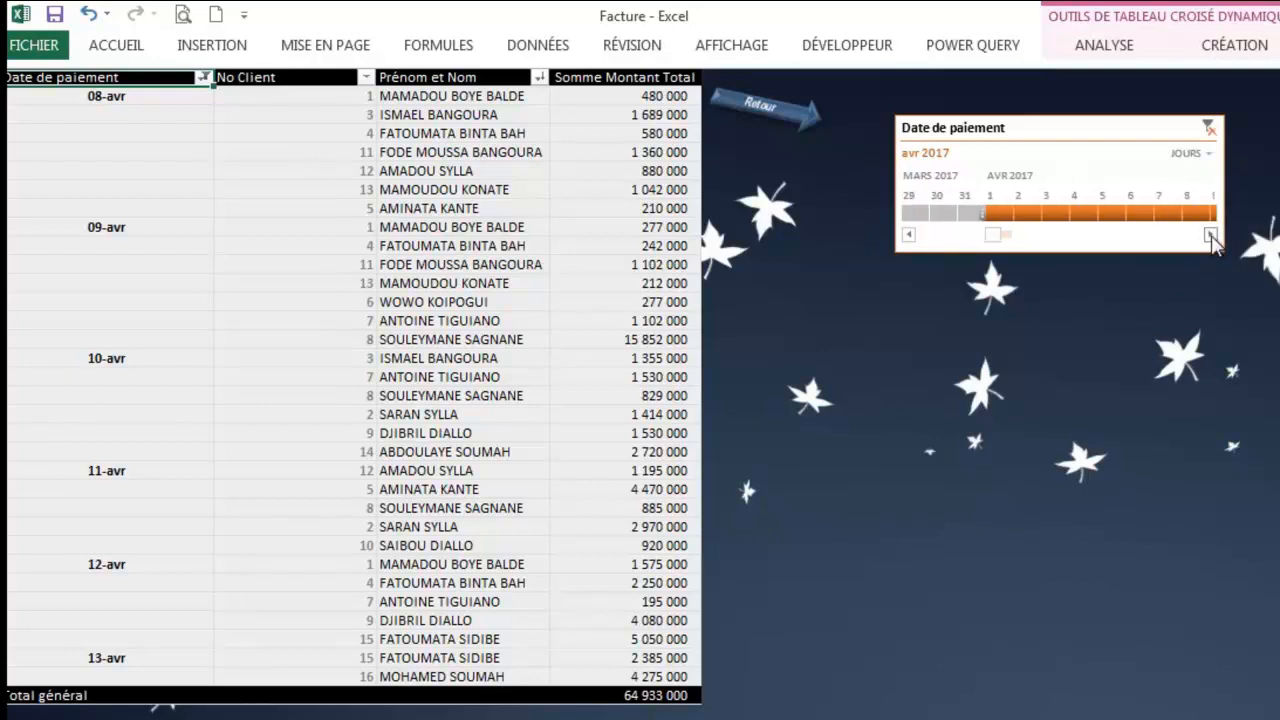
pyautogui.click(1210, 235)
pyautogui.click(1210, 235)
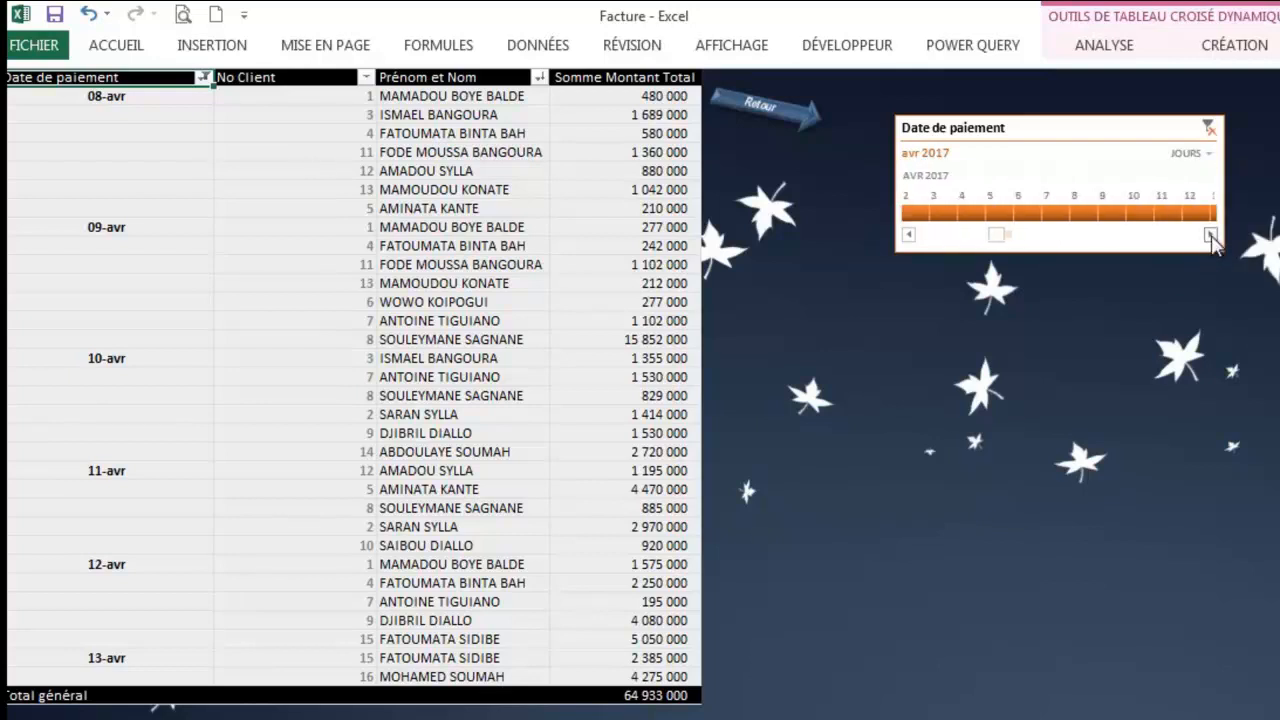
pyautogui.click(1088, 214)
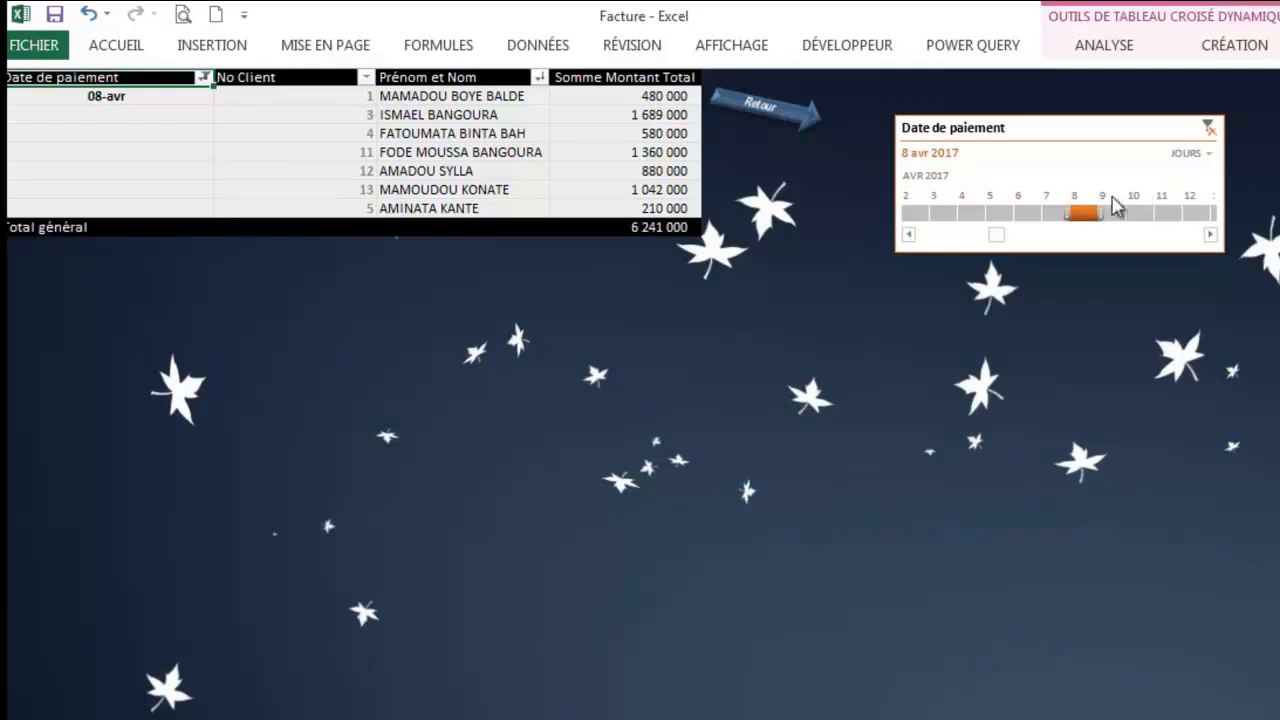
pyautogui.click(1114, 214)
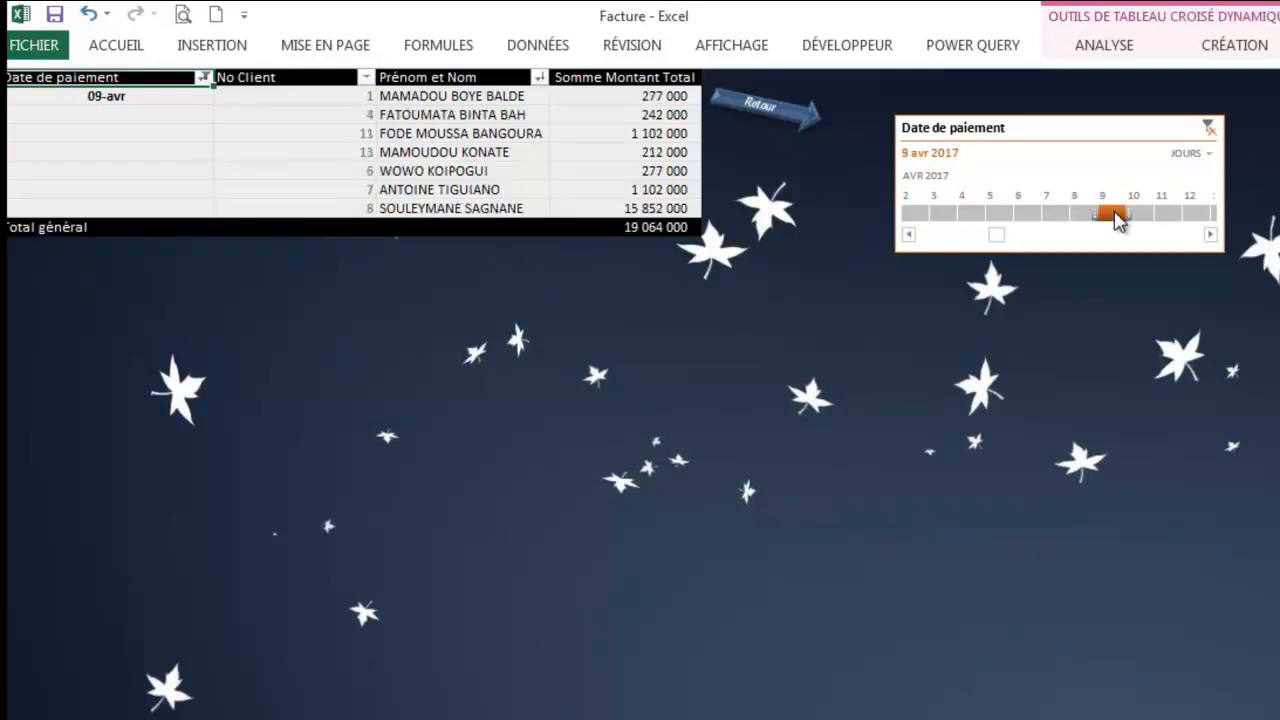
pyautogui.click(1138, 214)
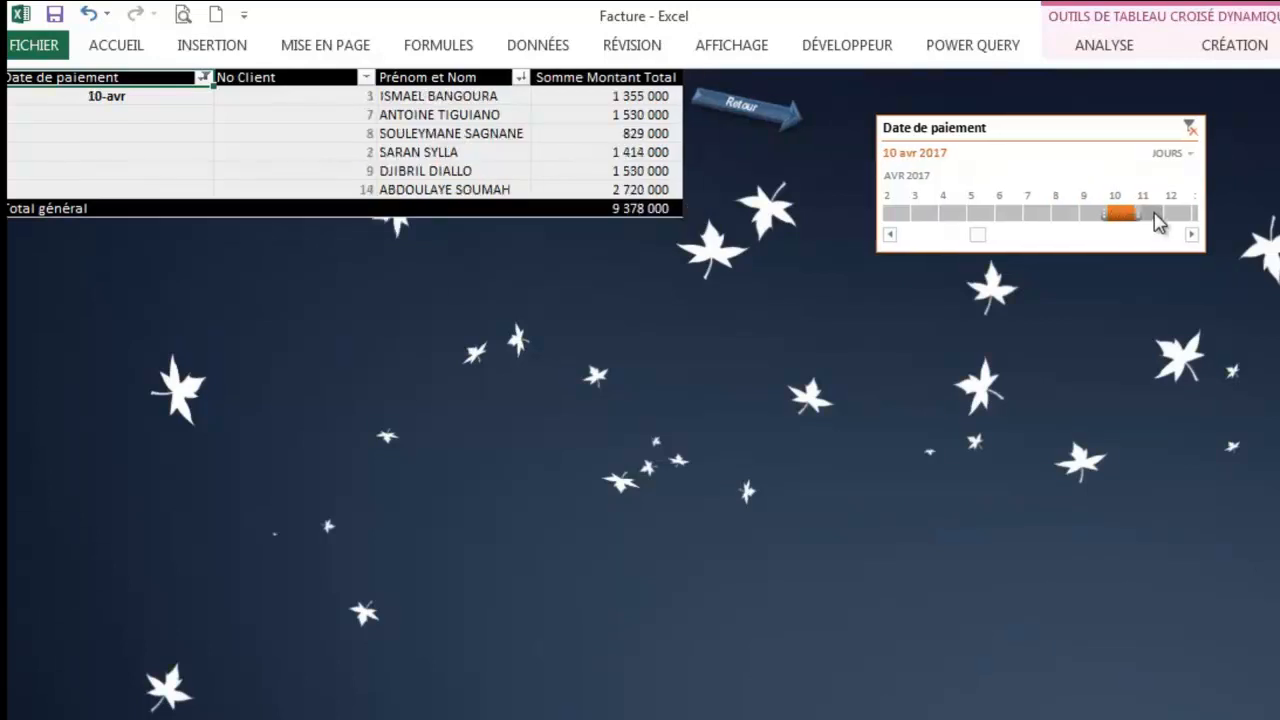
pyautogui.click(1155, 214)
pyautogui.click(1176, 216)
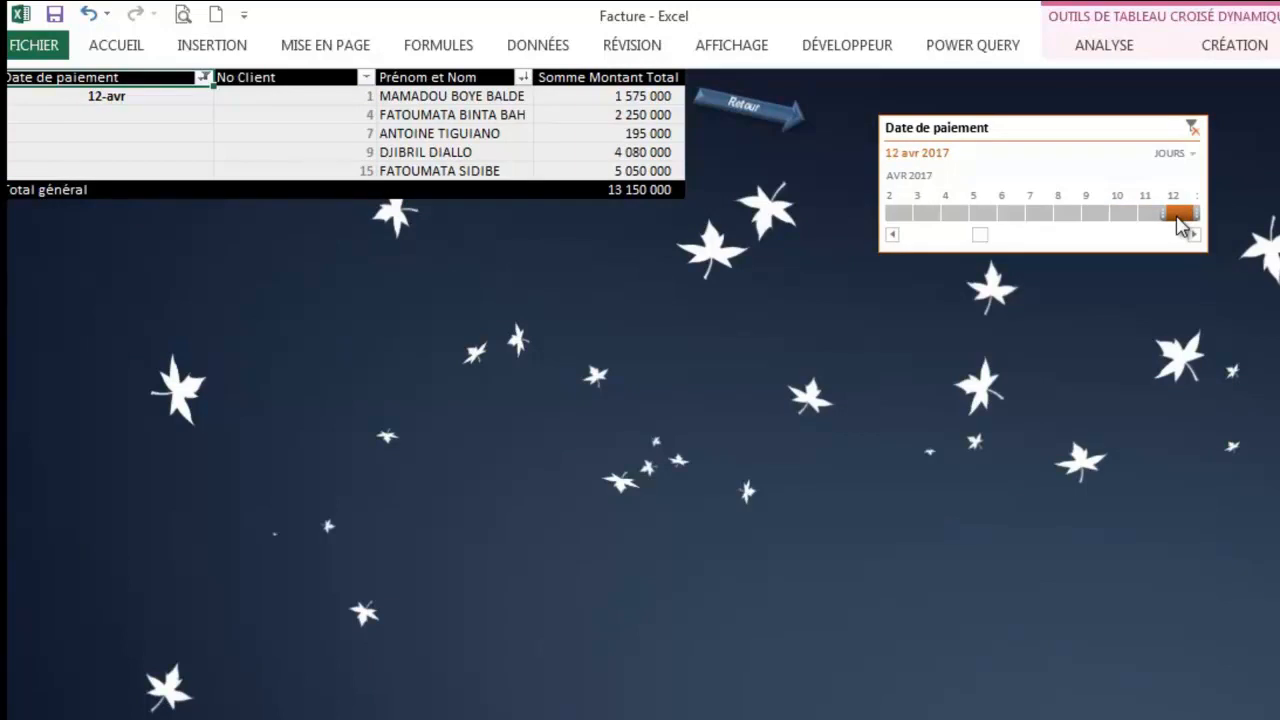
# Step: Regroup the timeline by months, filter to all of April 2017, and return to the statistics menu
pyautogui.click(1193, 157)
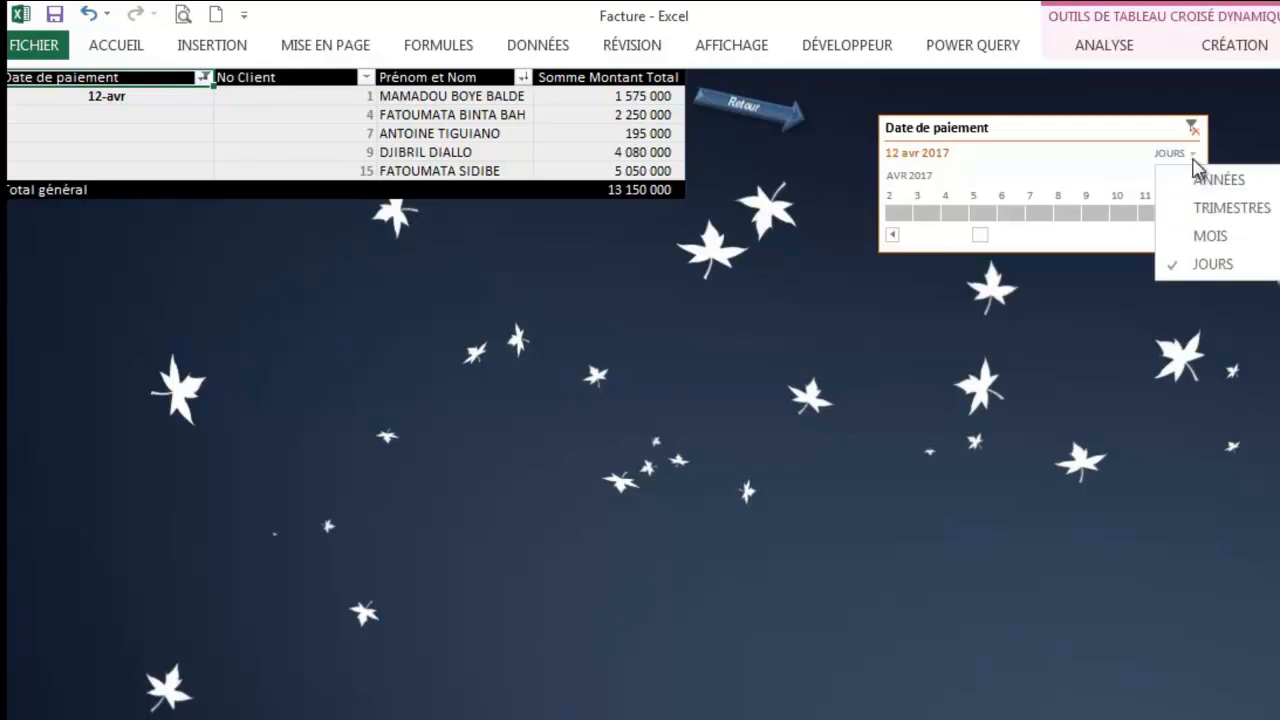
pyautogui.click(1178, 237)
pyautogui.click(1048, 212)
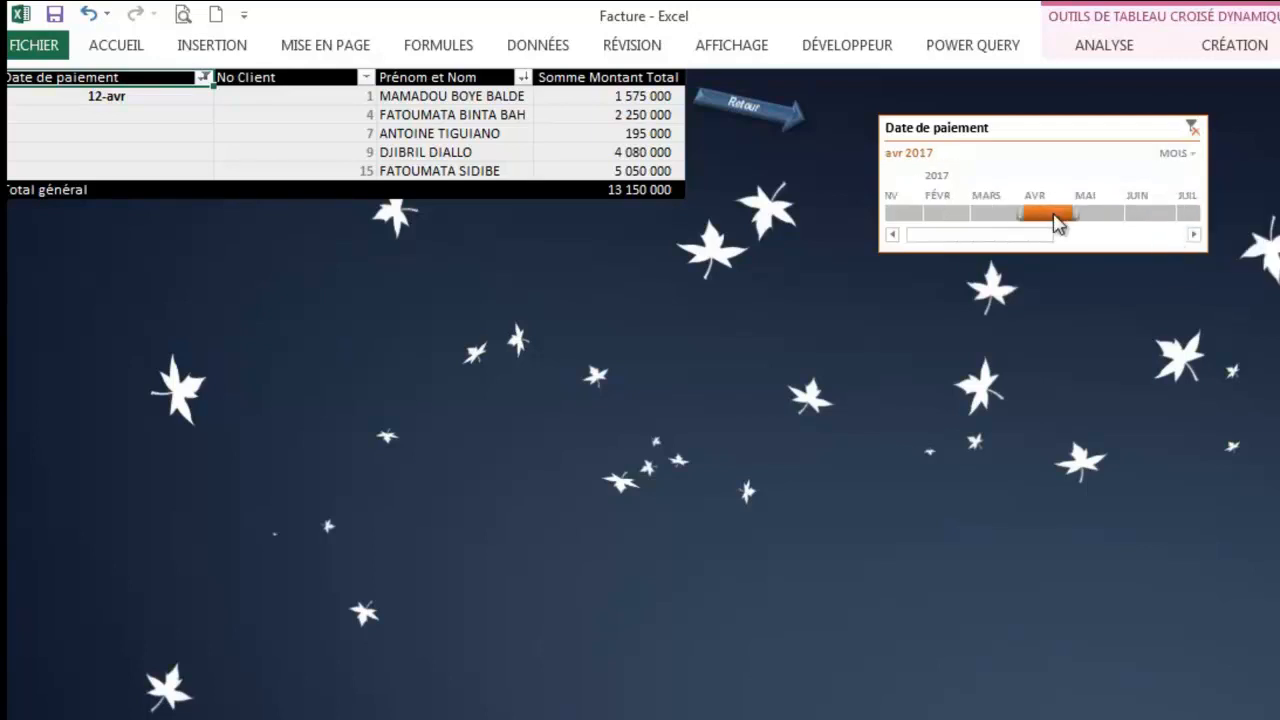
pyautogui.click(785, 106)
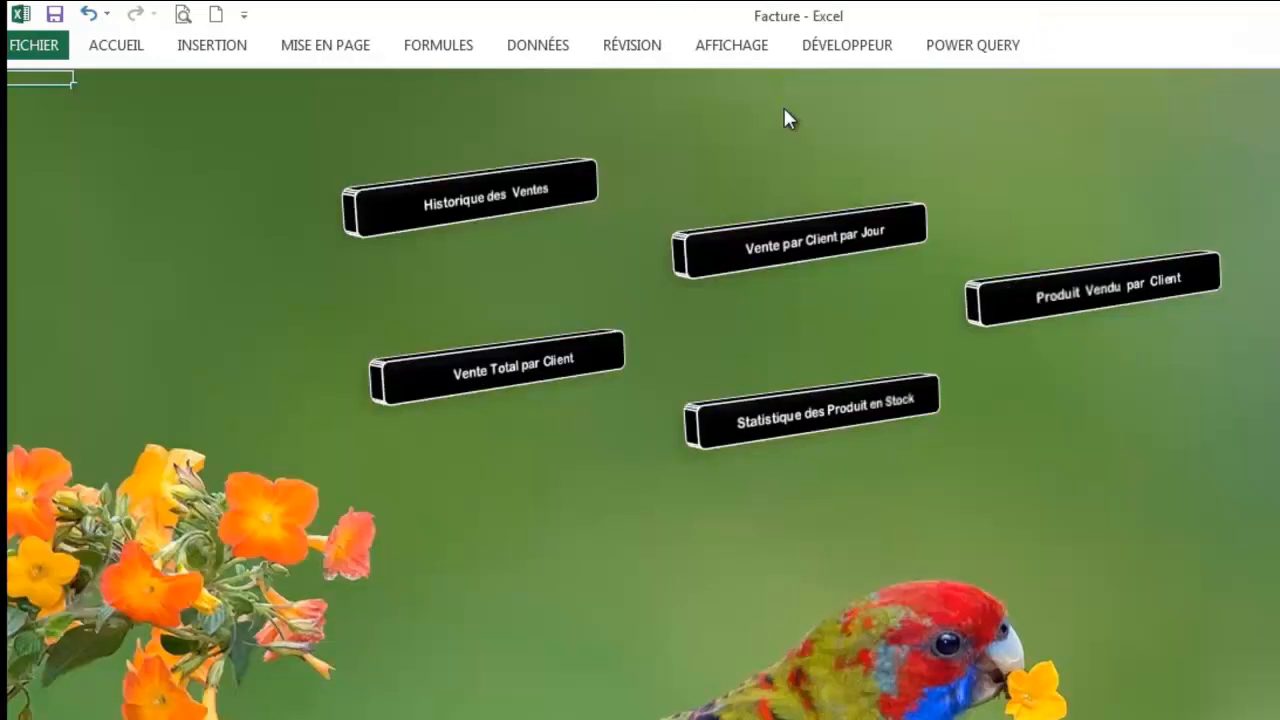
pyautogui.click(843, 426)
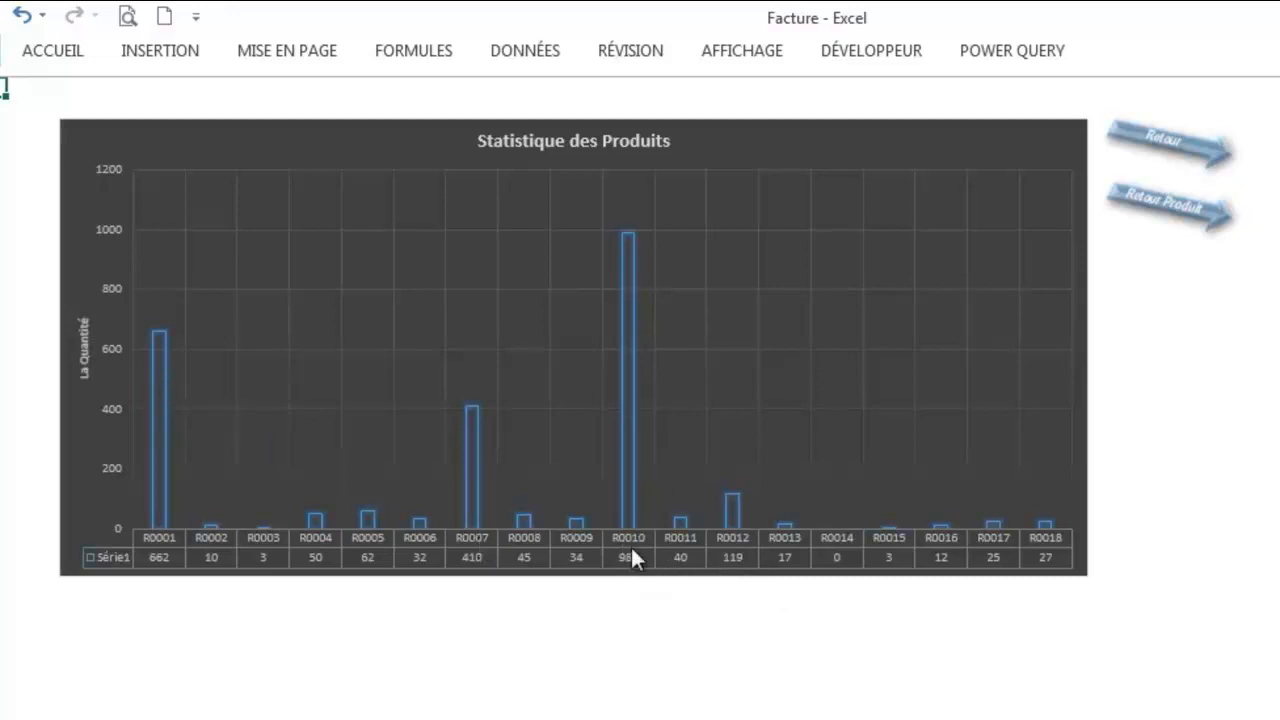
pyautogui.moveTo(628, 280)
pyautogui.click(1186, 224)
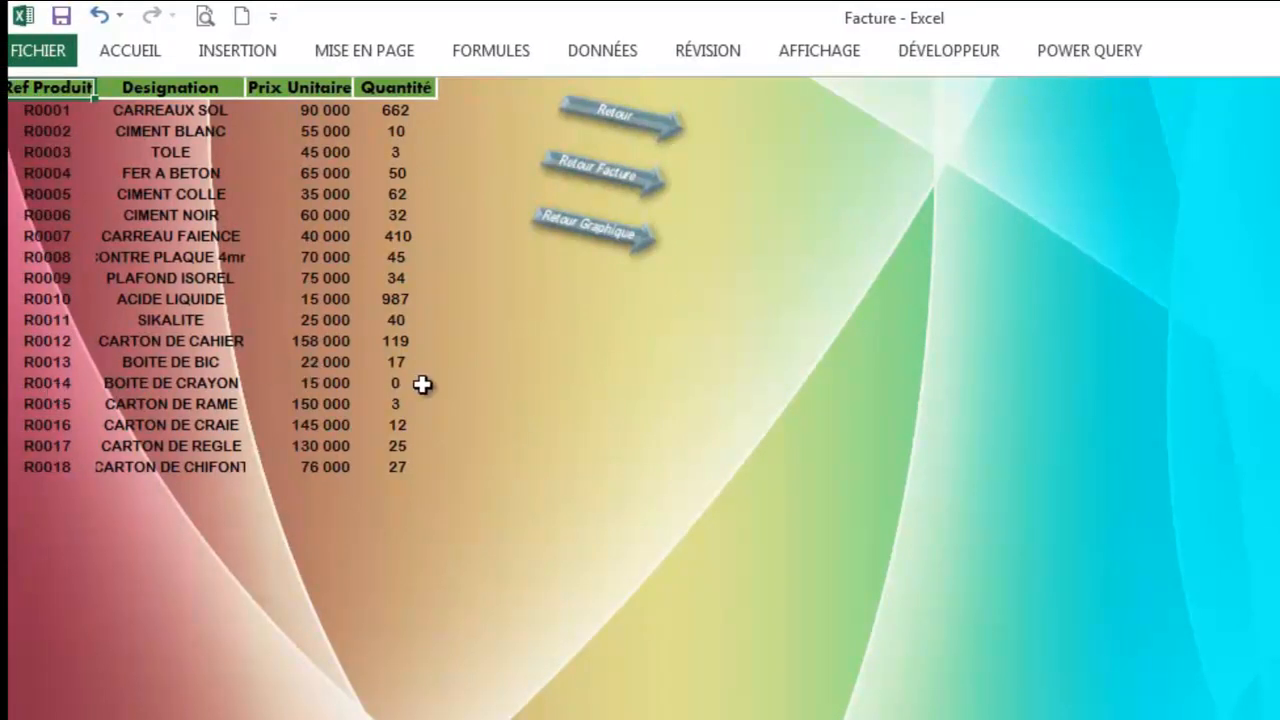
pyautogui.click(616, 244)
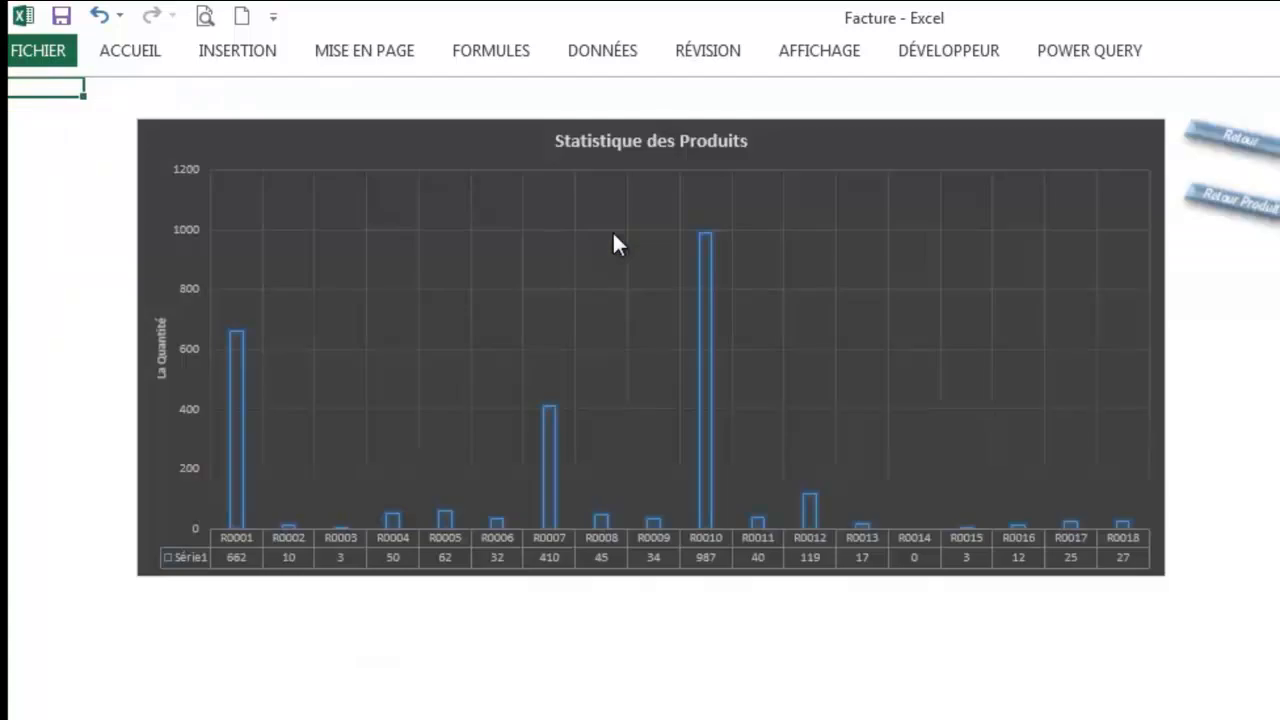
pyautogui.click(1258, 152)
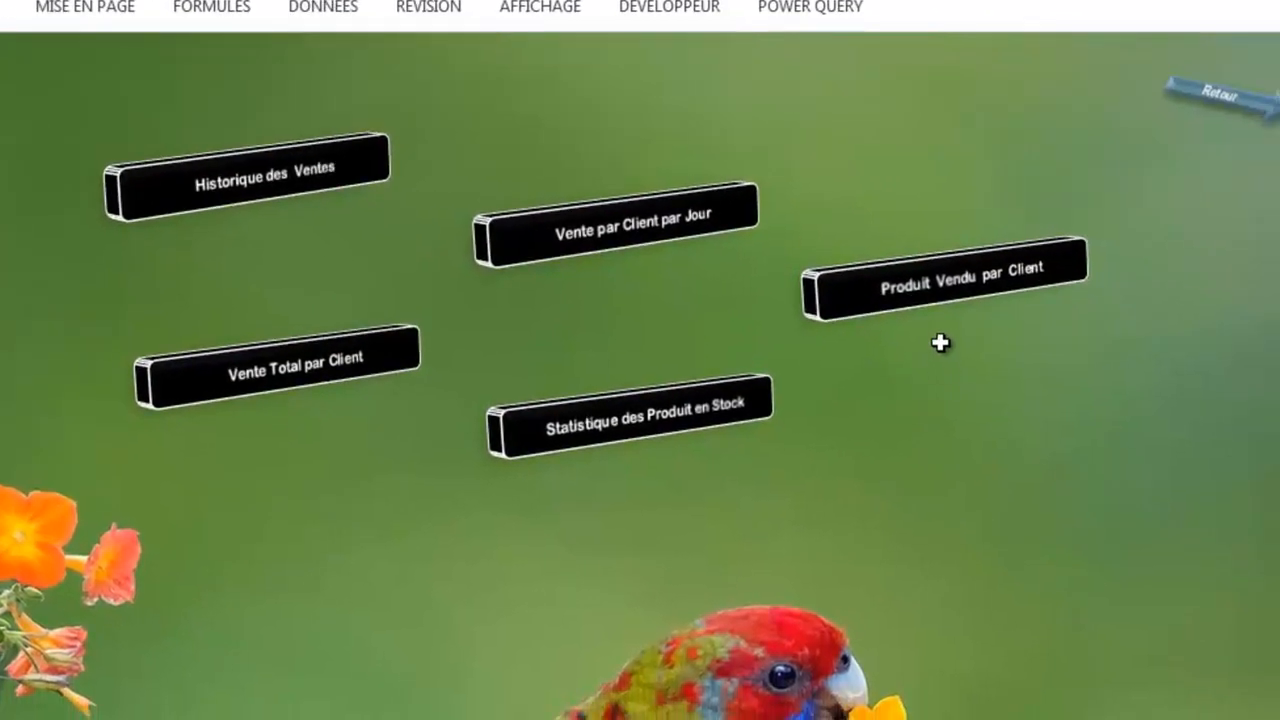
pyautogui.click(938, 290)
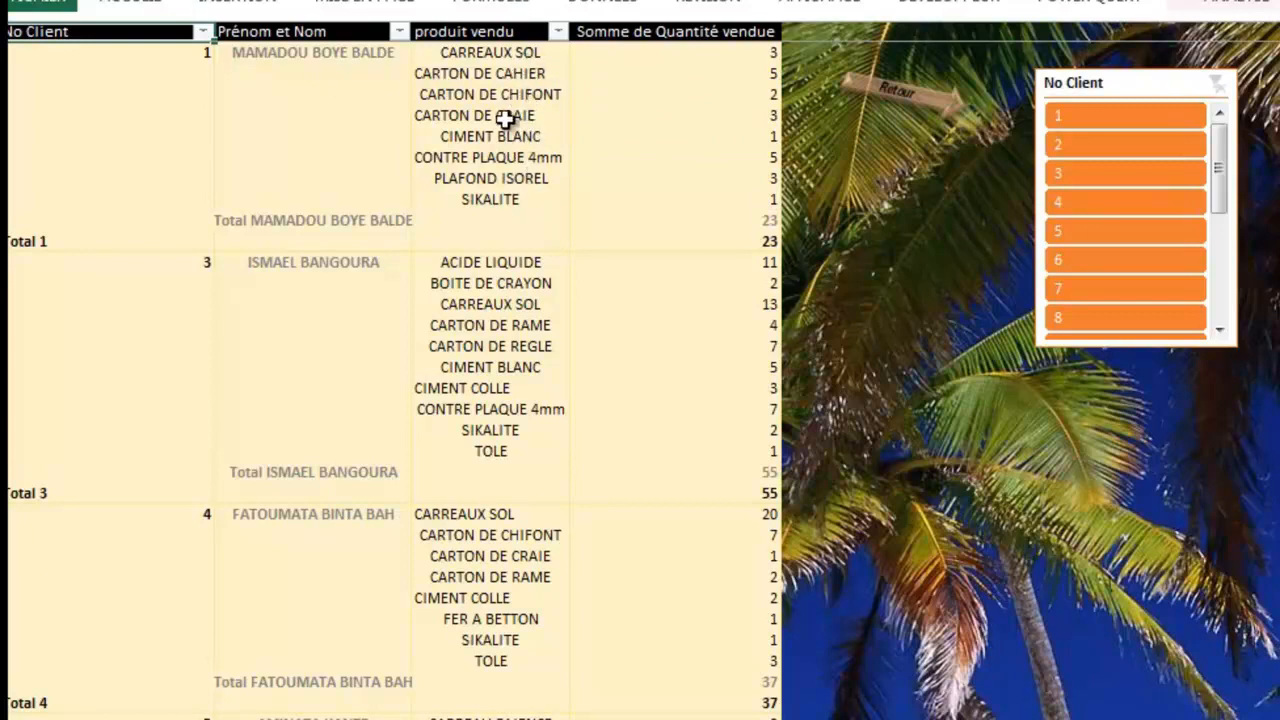
pyautogui.click(775, 80)
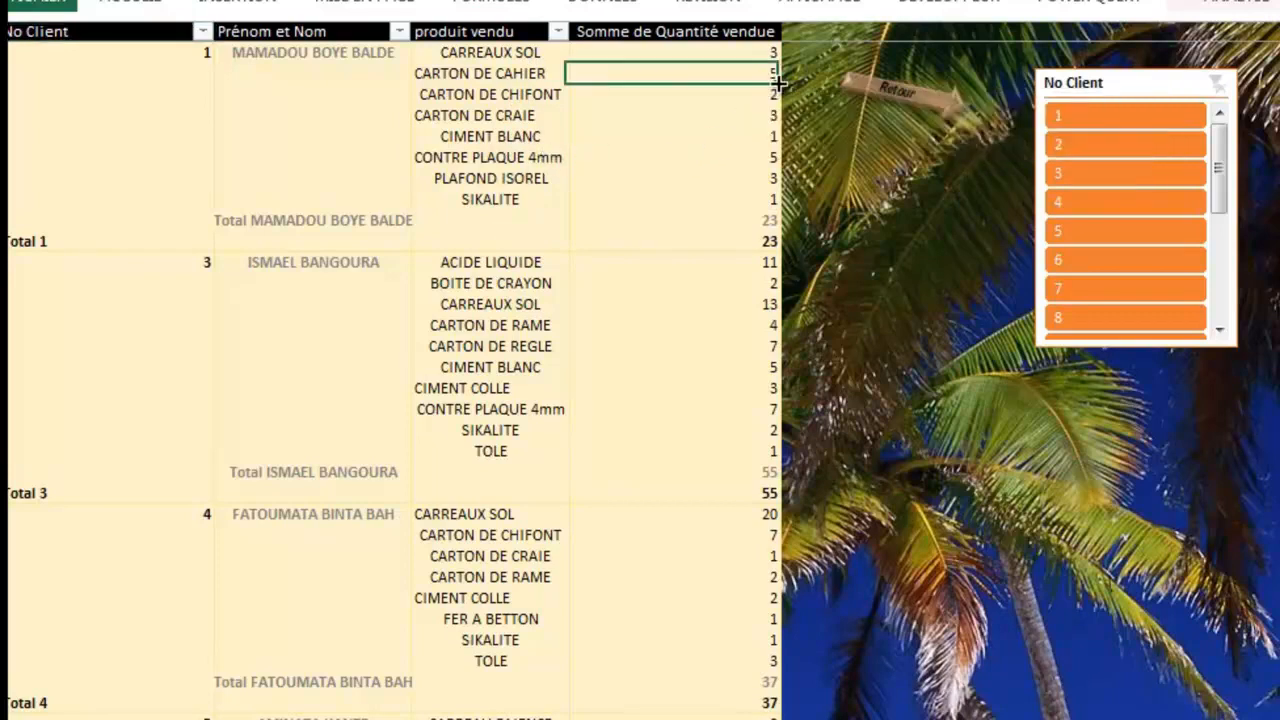
pyautogui.click(773, 162)
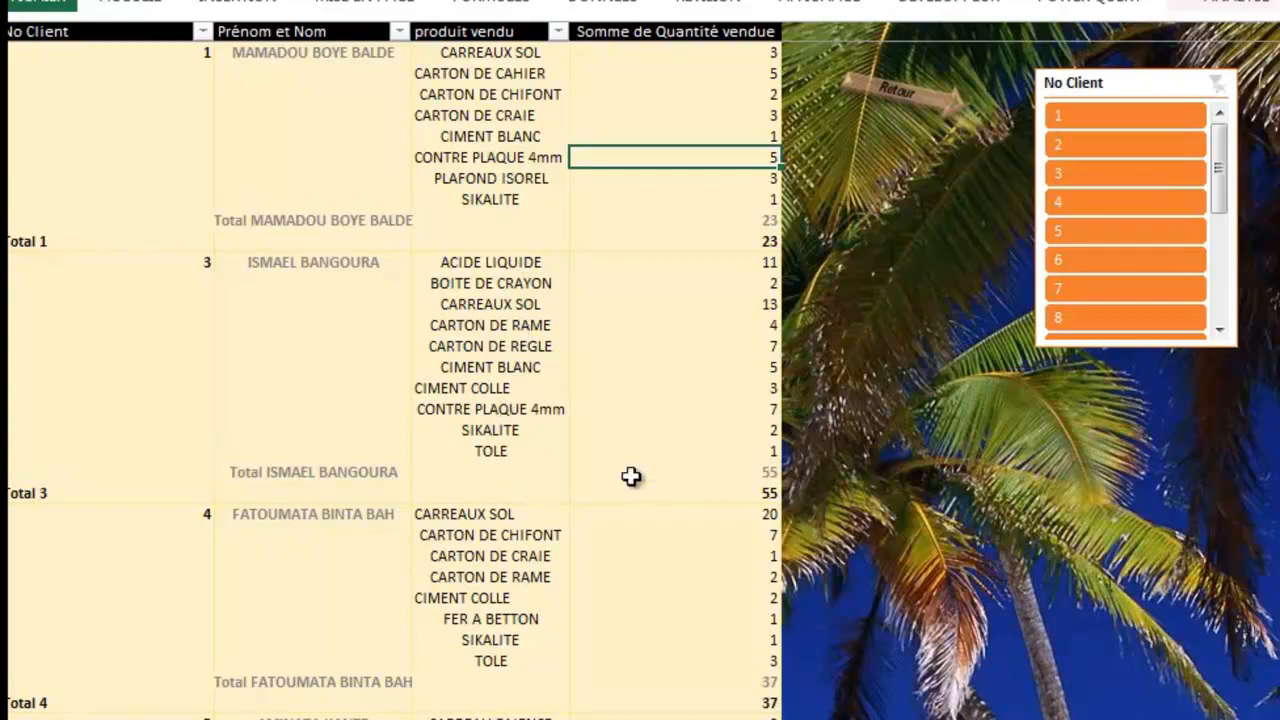
pyautogui.moveTo(788, 326)
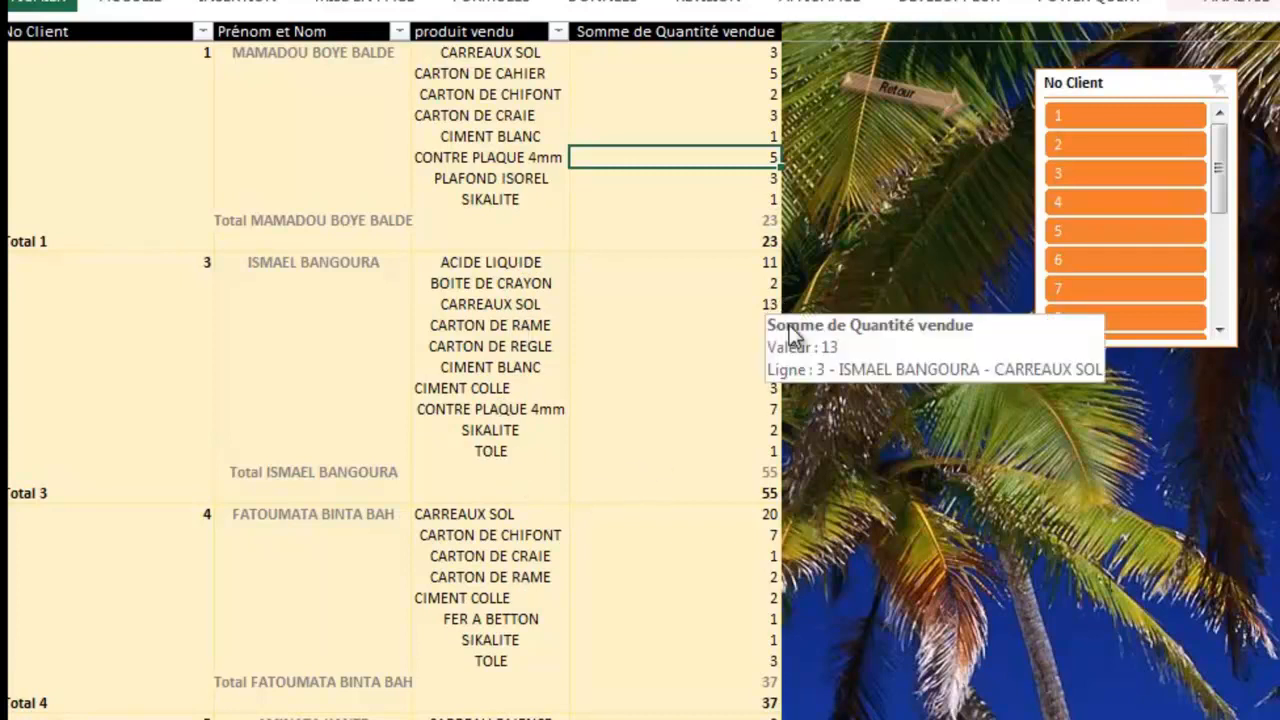
pyautogui.click(757, 304)
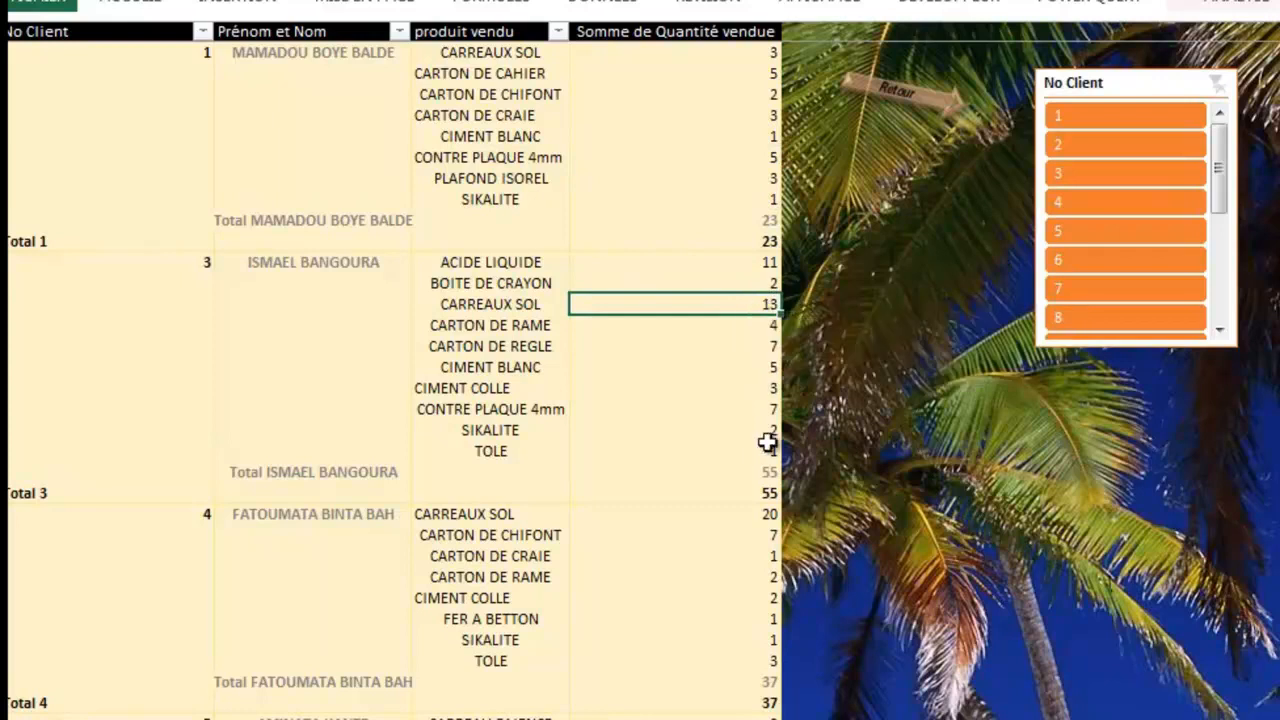
pyautogui.moveTo(776, 472)
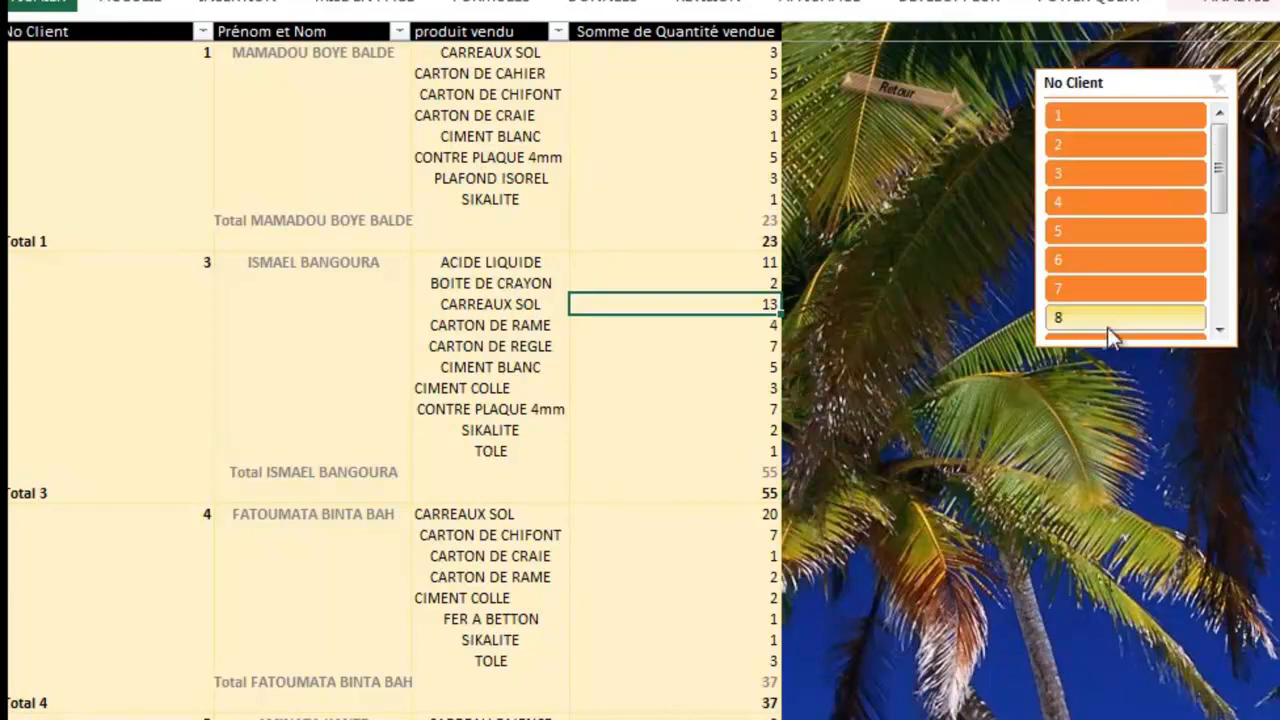
pyautogui.click(1155, 115)
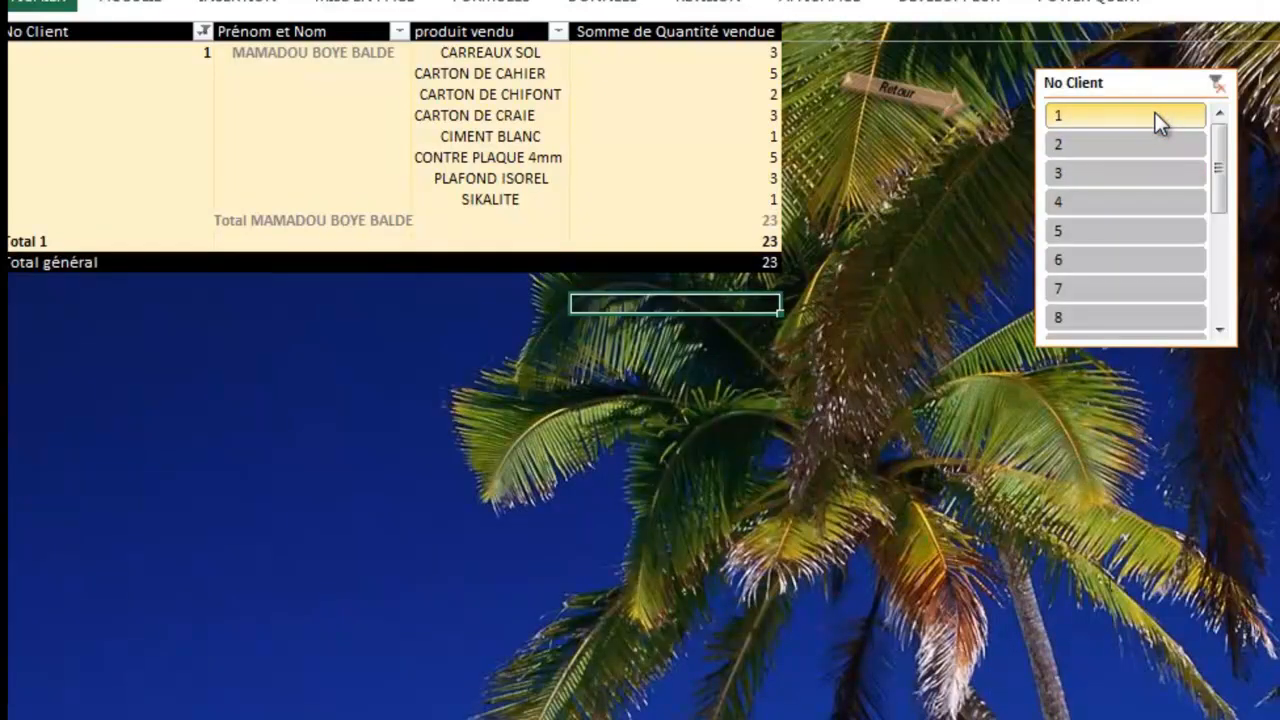
pyautogui.click(1134, 230)
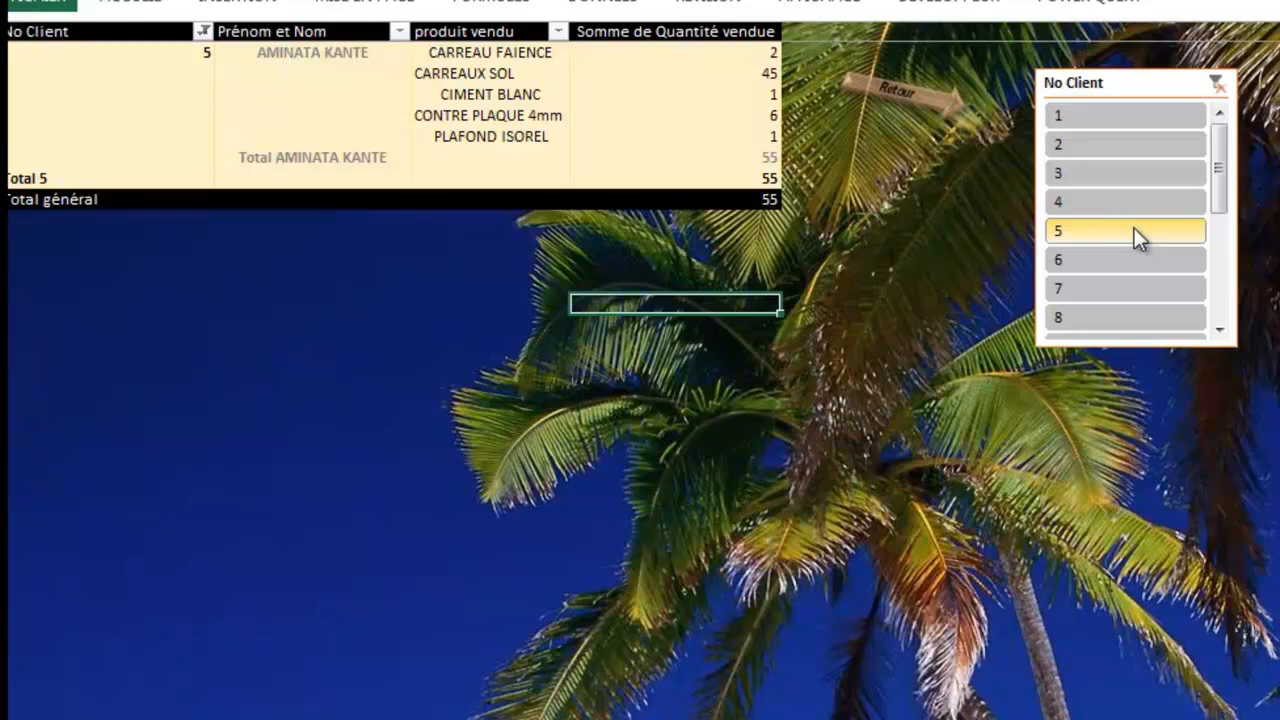
pyautogui.click(1147, 317)
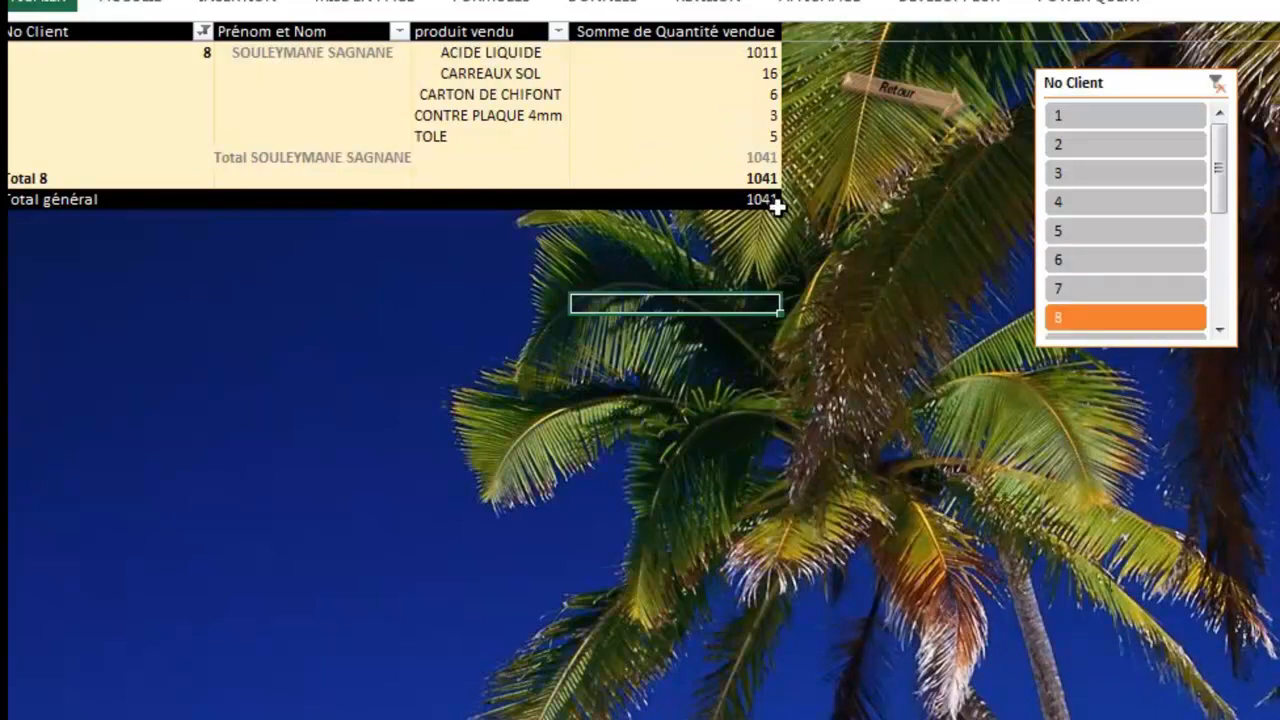
pyautogui.click(1217, 84)
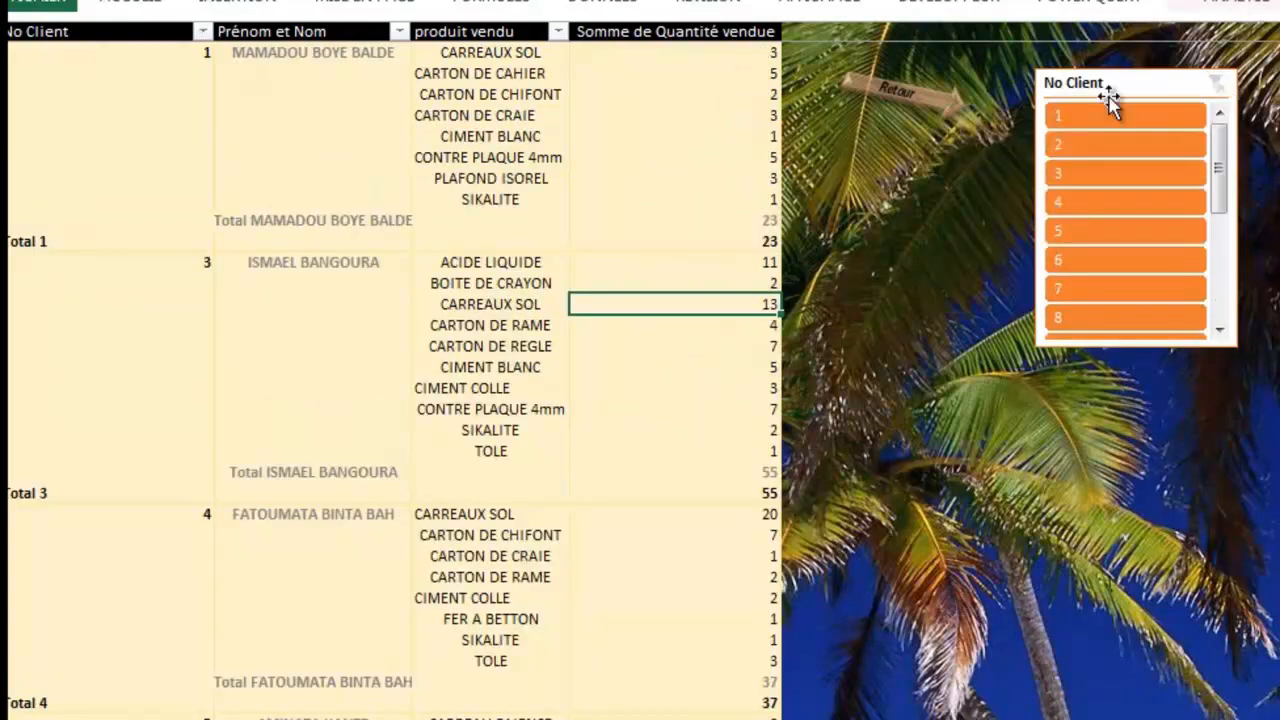
pyautogui.click(924, 91)
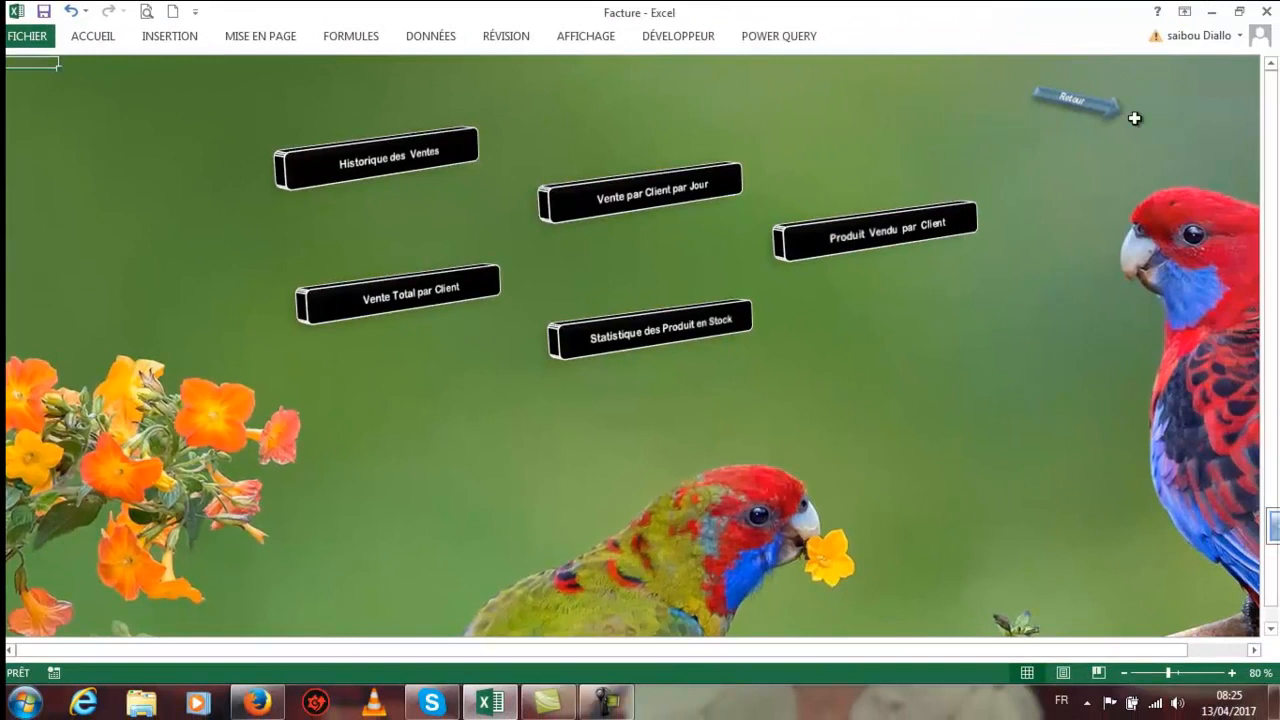
# Step: Return to SOMMAIRE, close the workbook, acknowledge the sales-report notice, and save Facture.xlsm
pyautogui.click(1080, 102)
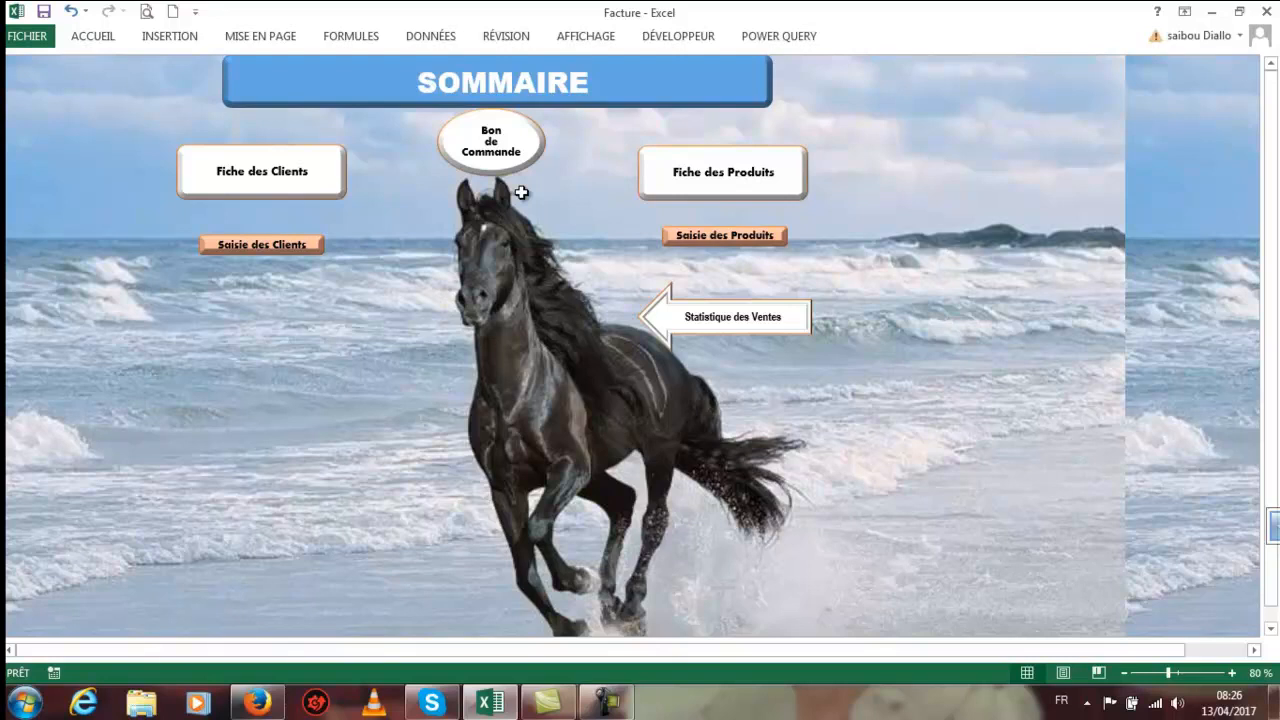
pyautogui.click(1266, 13)
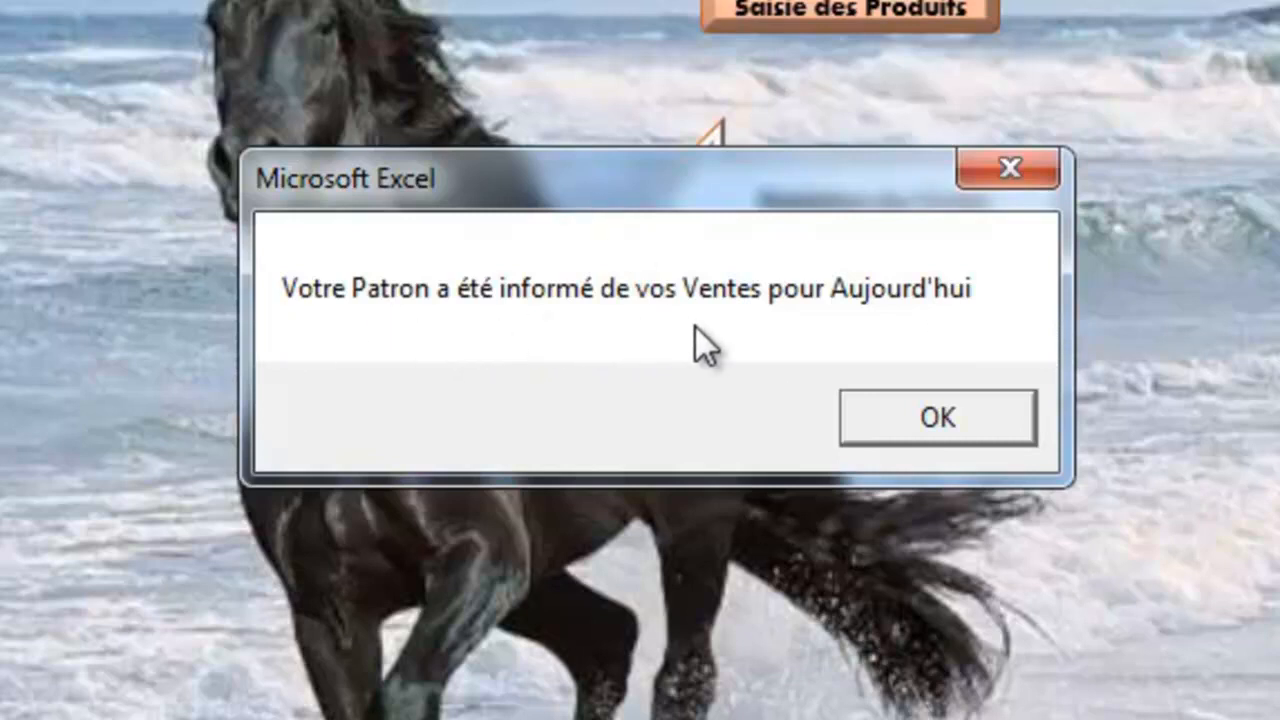
pyautogui.click(977, 427)
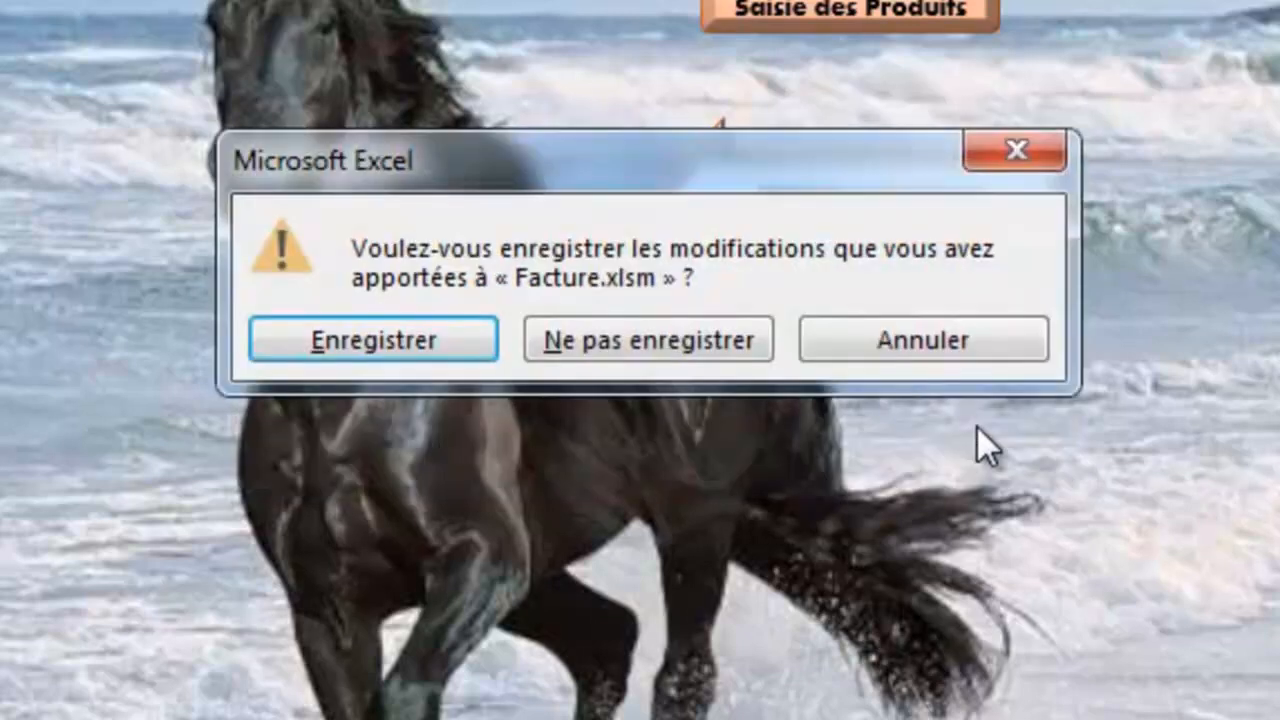
pyautogui.click(433, 341)
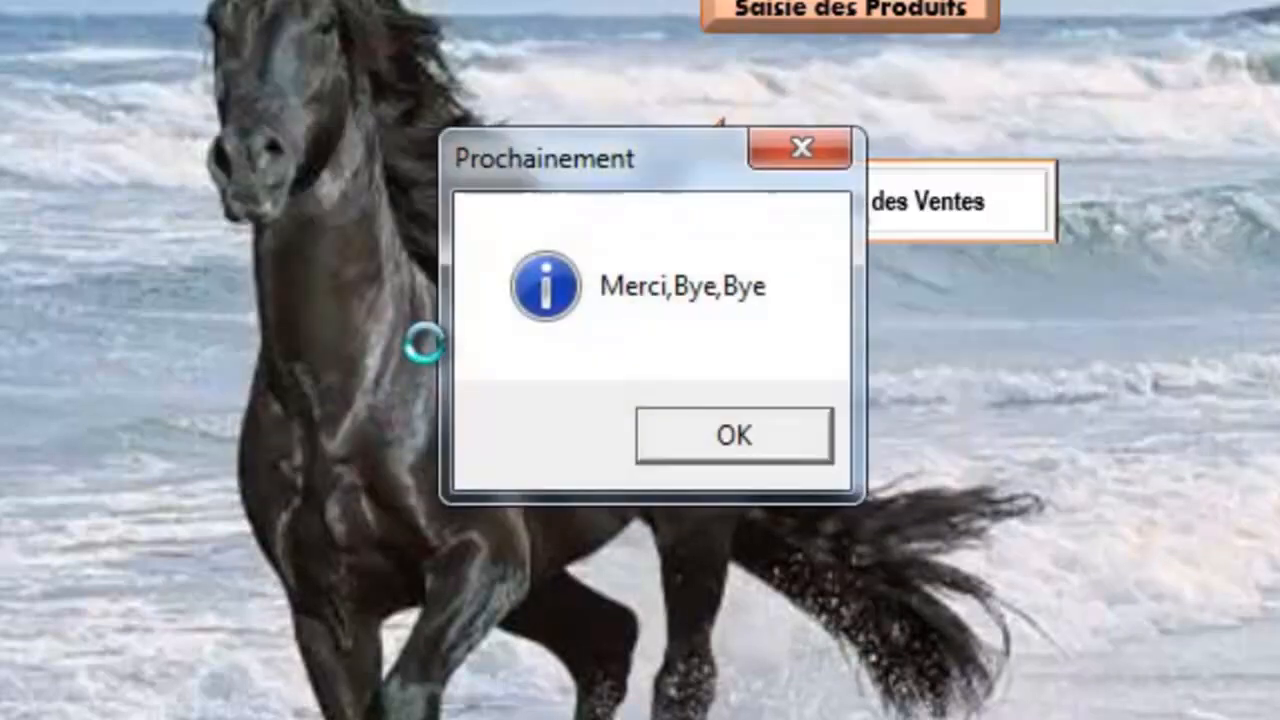
# Step: Dismiss the goodbye message, read the 13/04/2017 sales report email in Gmail, and return to the inbox
pyautogui.click(730, 434)
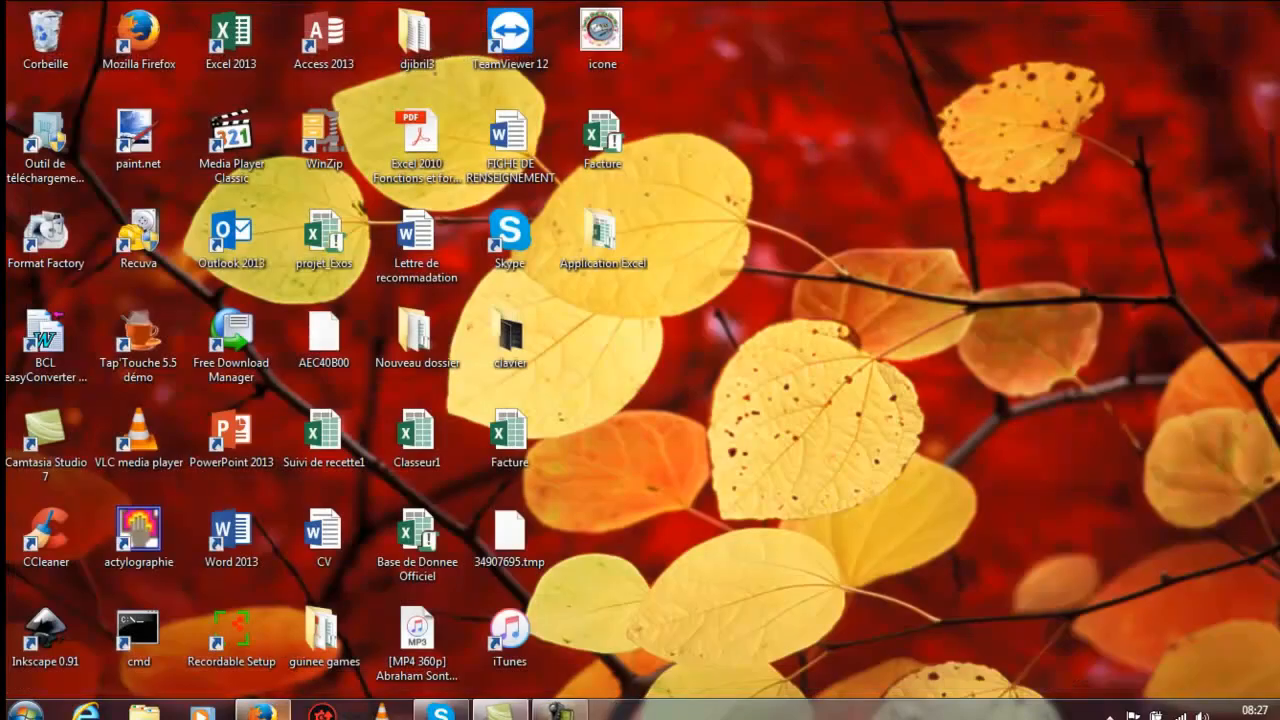
pyautogui.click(262, 711)
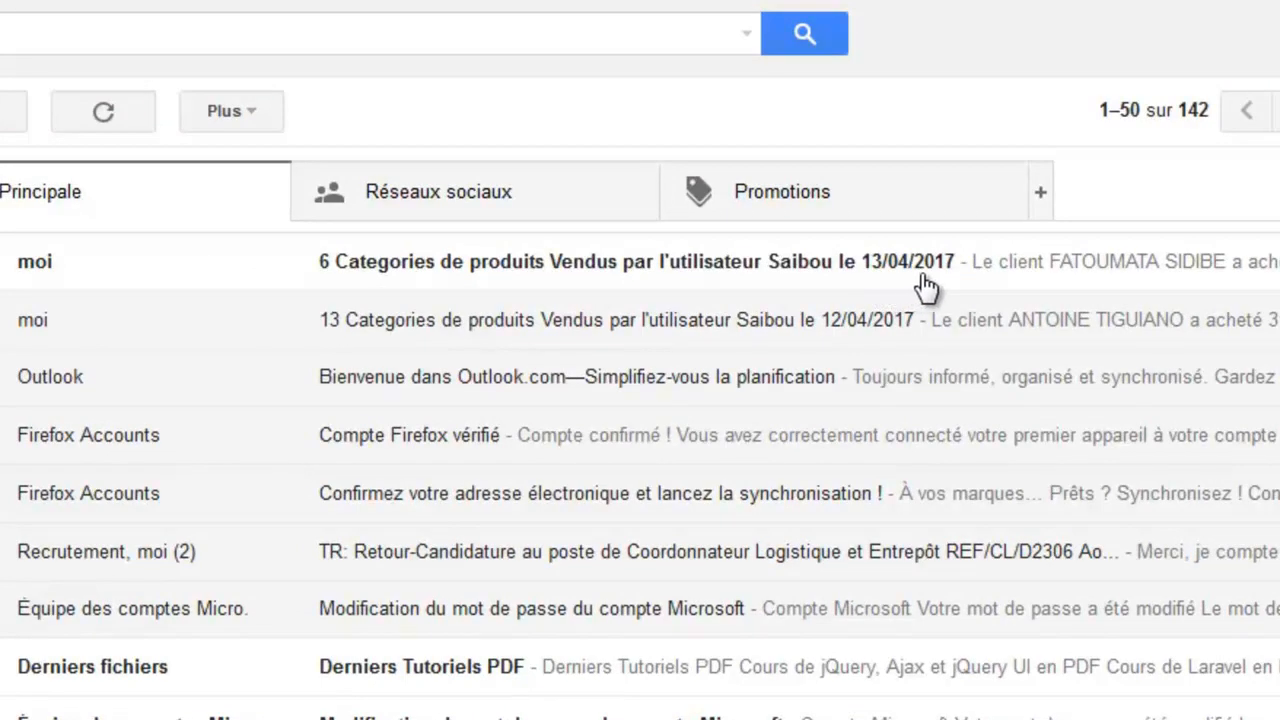
pyautogui.click(805, 270)
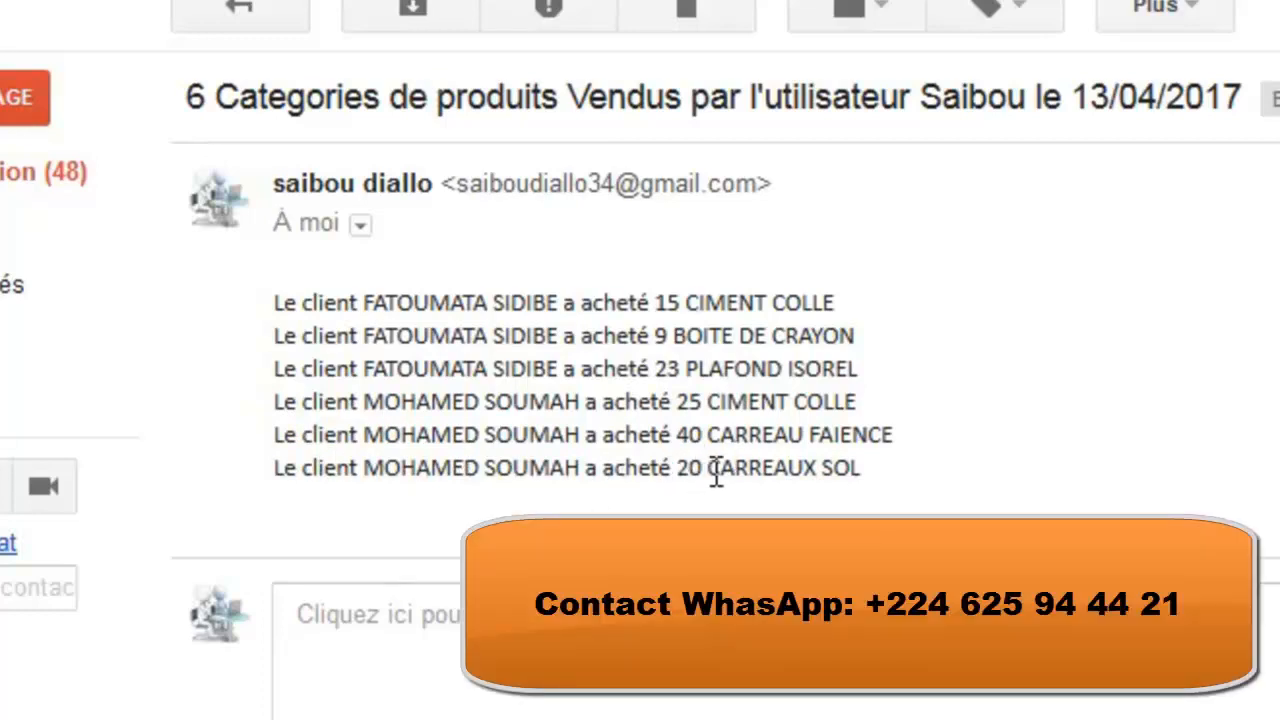
pyautogui.click(21, 50)
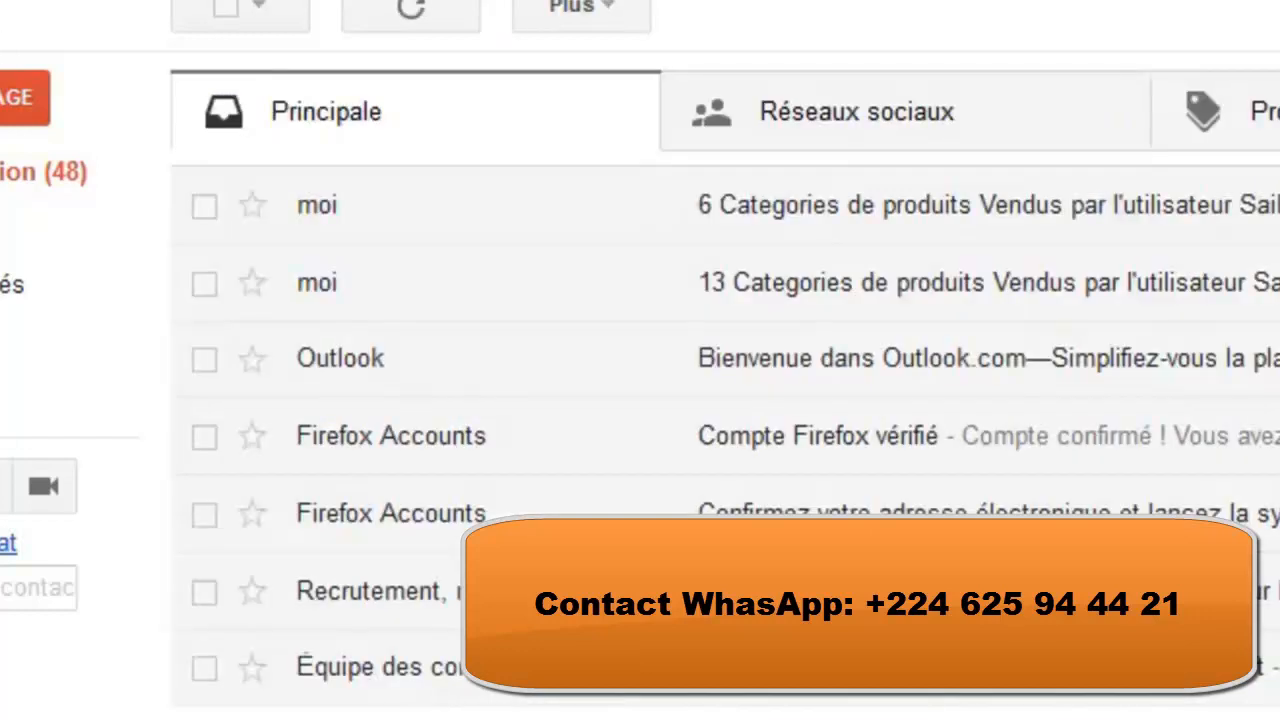